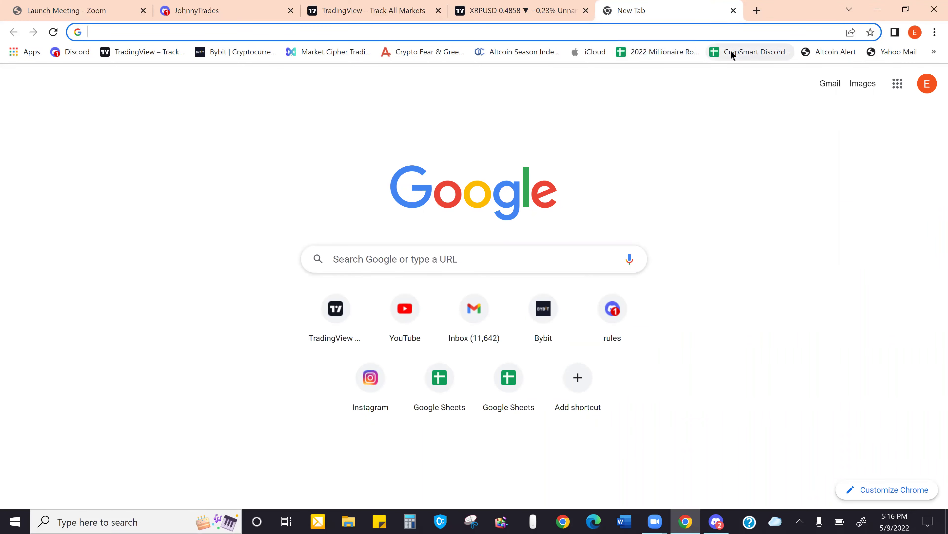
Open the Fund and Personal Brand Management spreadsheet and switch the XRPUSD chart in TradingView to the 1-minute interval
left_click(731, 52)
left_click(556, 5)
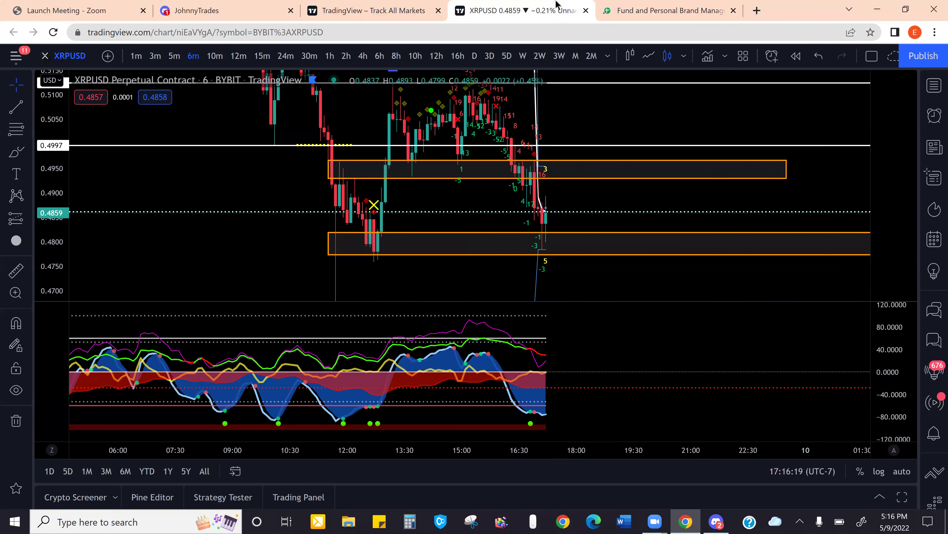
left_click(139, 60)
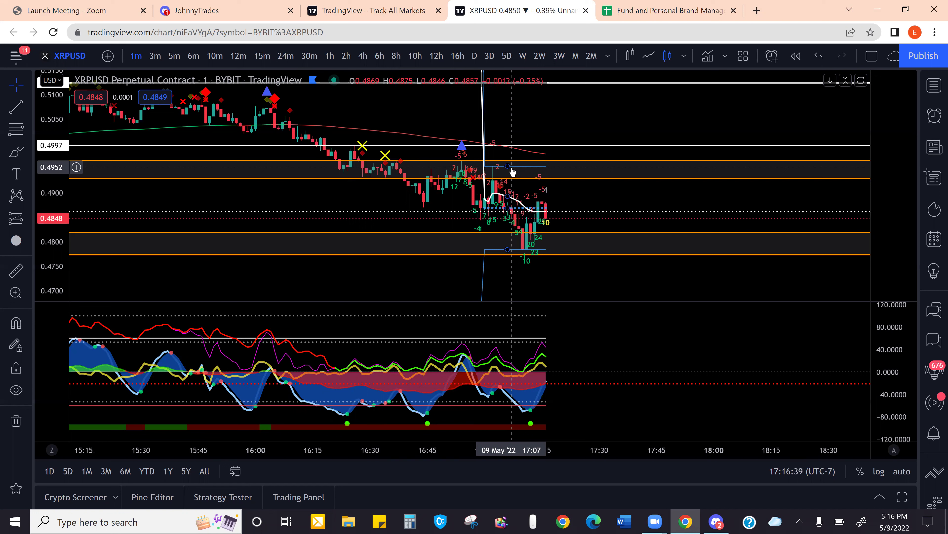
key("Delete")
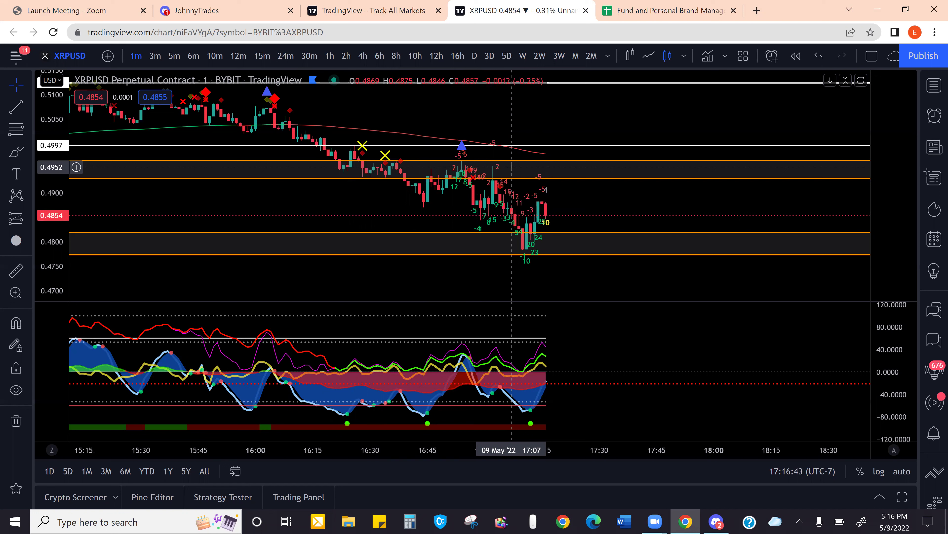
key("ctrl+z")
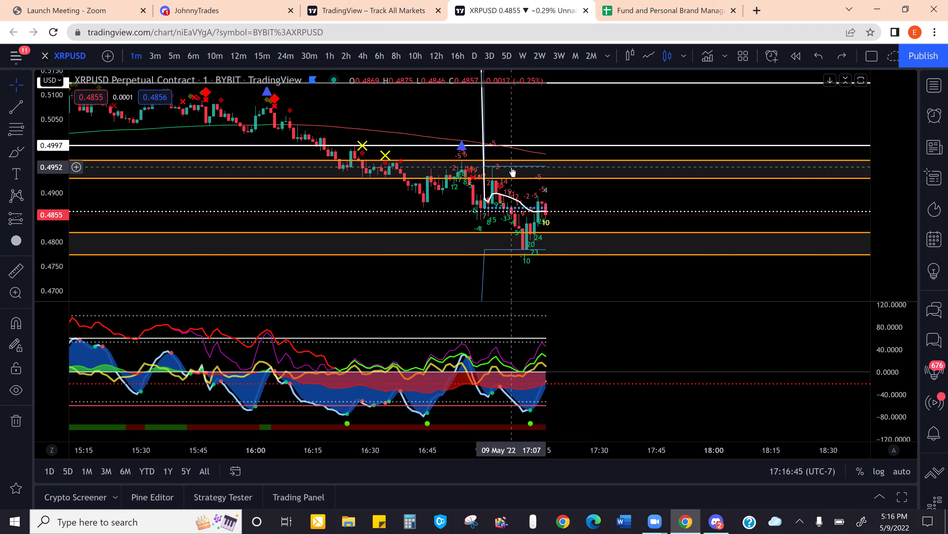
Switch to the Google Sheets spreadsheet and examine the crypto investment goals and plan on the CrypSports Fund Strategy sheet
left_click(677, 6)
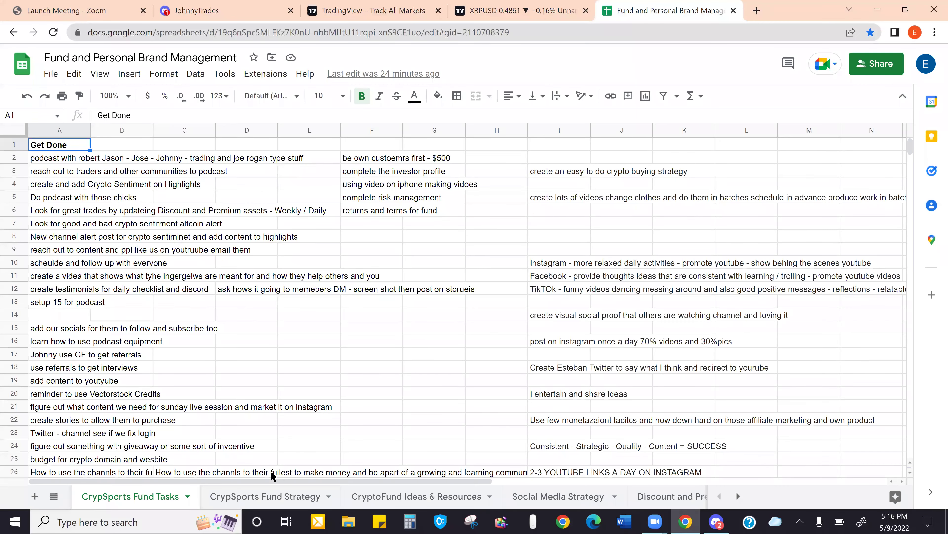
left_click(274, 495)
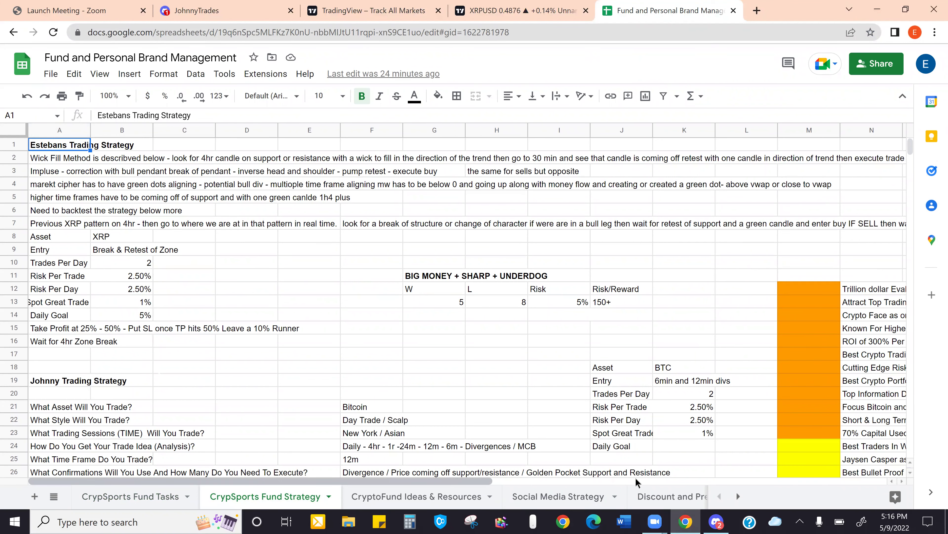
scroll(685, 480, "right", 7)
scroll(799, 475, "right", 5)
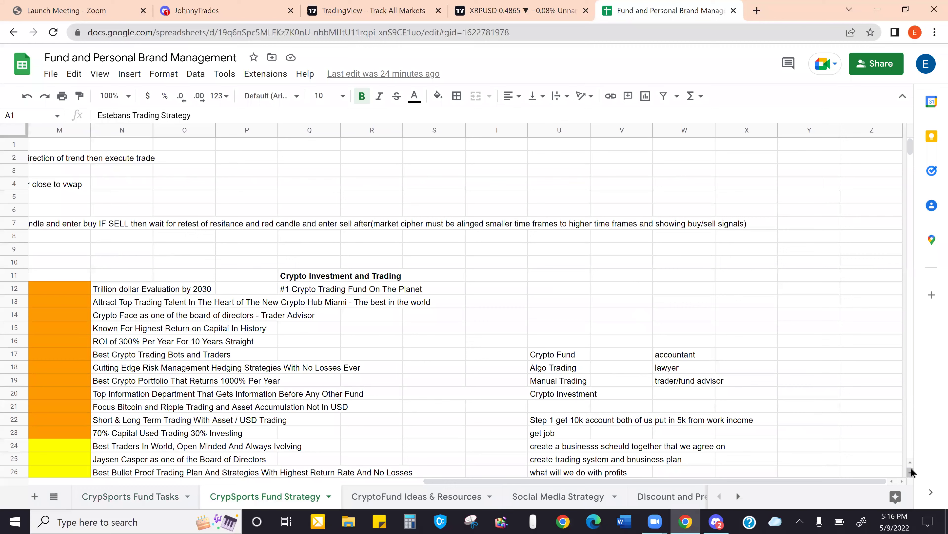
scroll(911, 472, "down", 3)
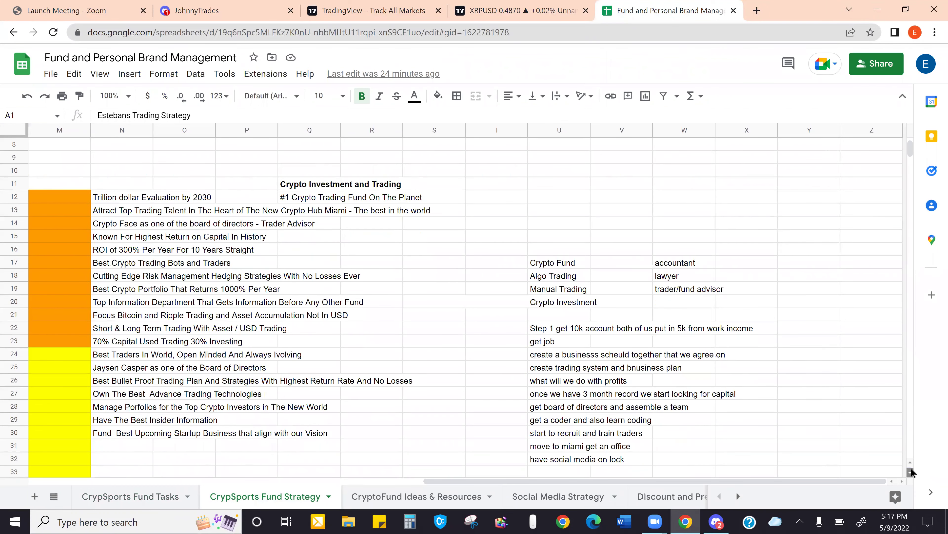
scroll(912, 471, "down", 2)
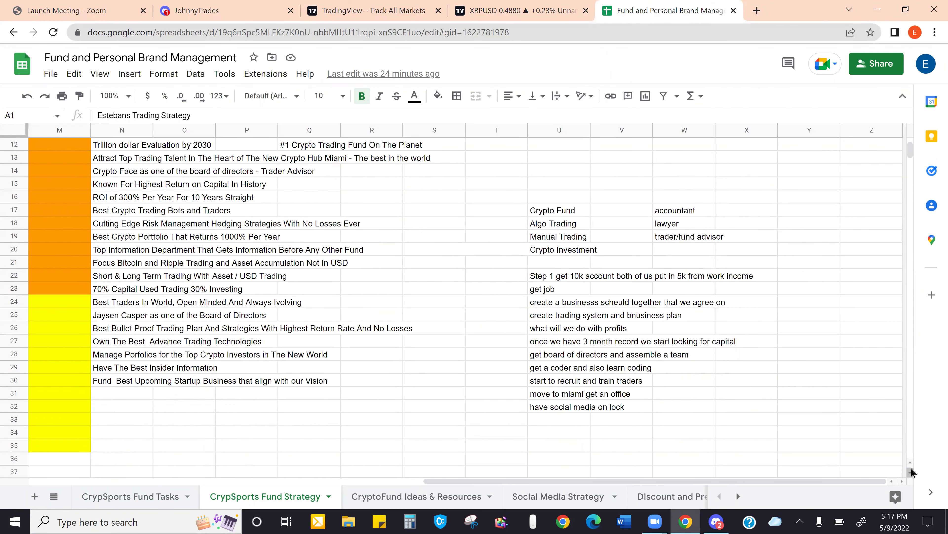
scroll(912, 471, "down", 1)
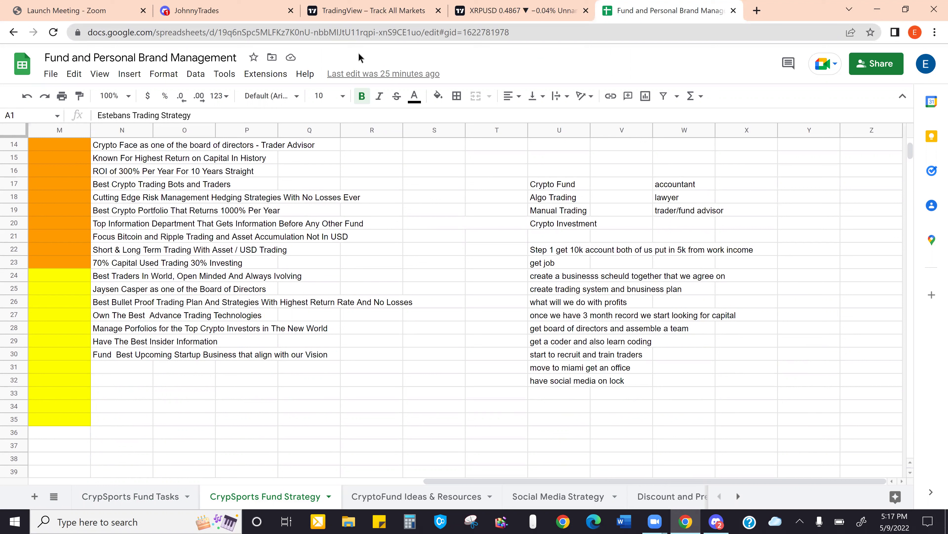
Close TradingView's XRP market overview page and examine the XRPUSD 1-minute chart over a wider time range
left_click(438, 15)
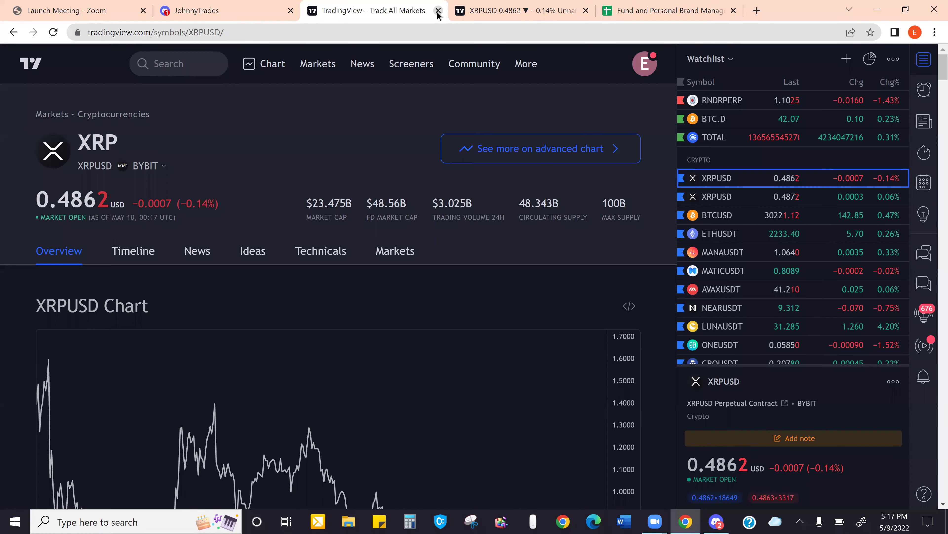
left_click(438, 11)
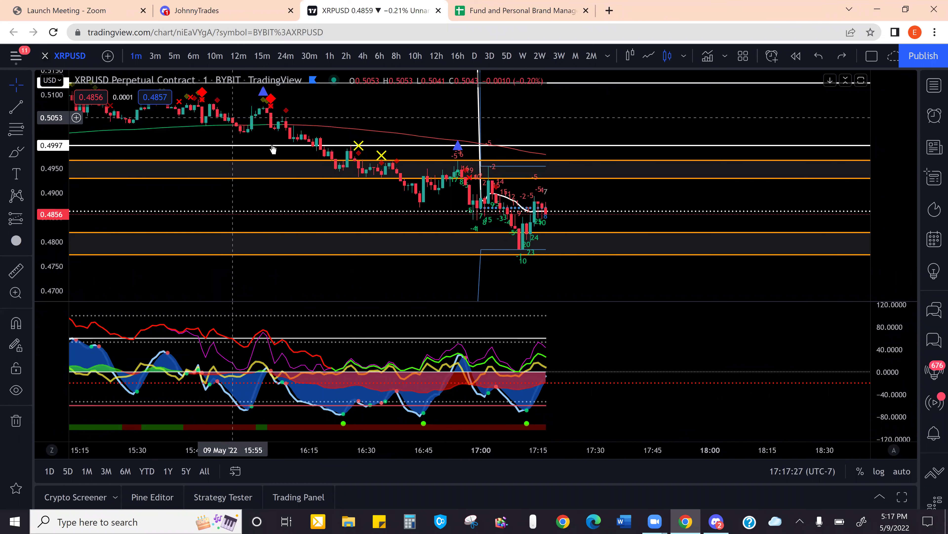
left_click_drag(431, 172, 418, 181)
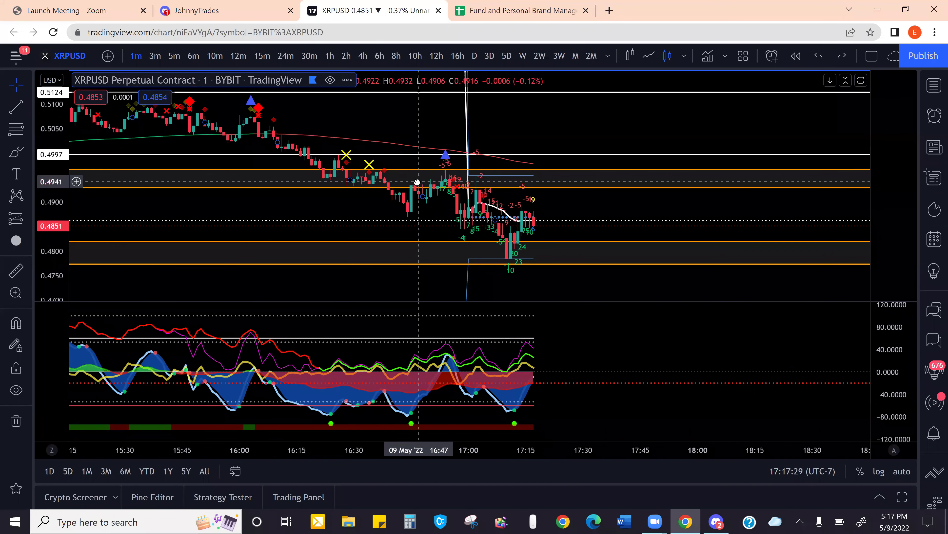
scroll(467, 216, "down", 3)
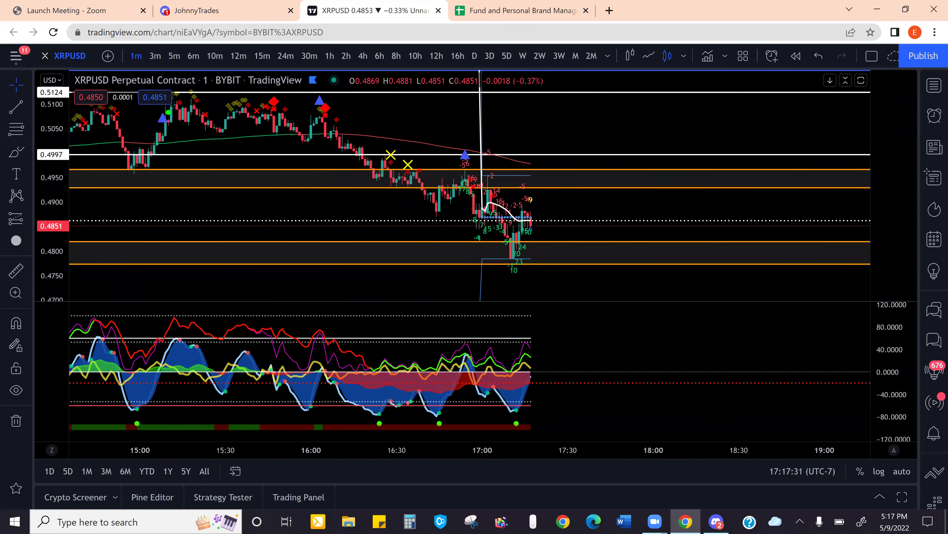
scroll(484, 221, "down", 1)
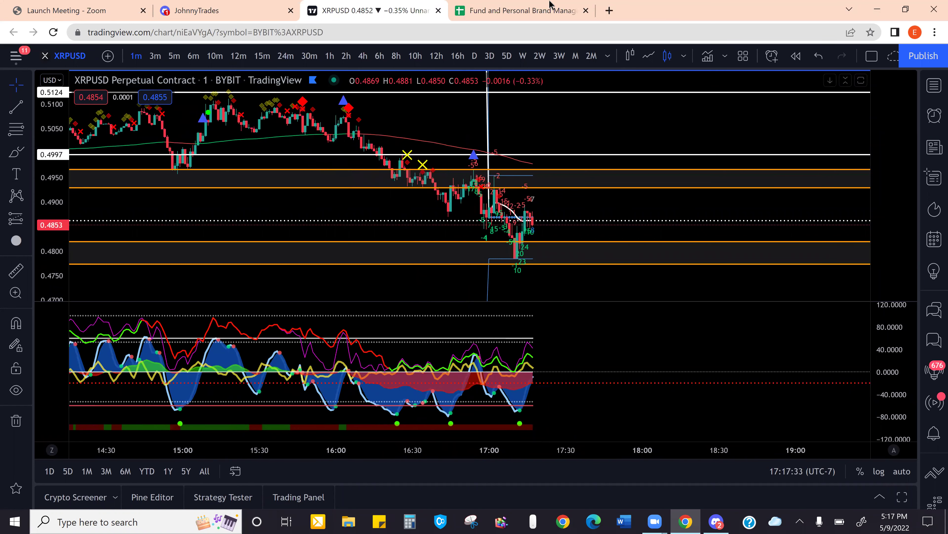
Return to the fund spreadsheet and enter the heading "budget" in cell R32 of the CrypSports Fund Strategy sheet
left_click(497, 6)
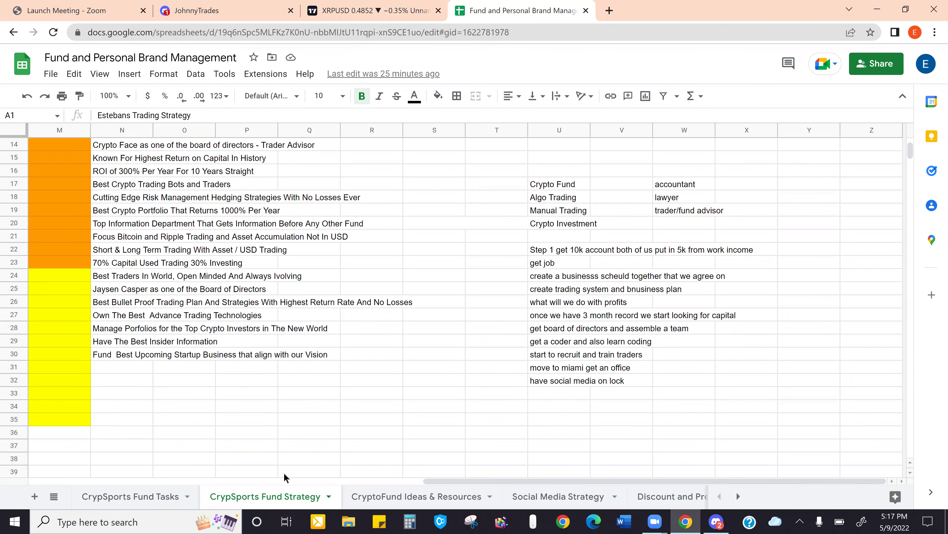
scroll(341, 431, "up", 1)
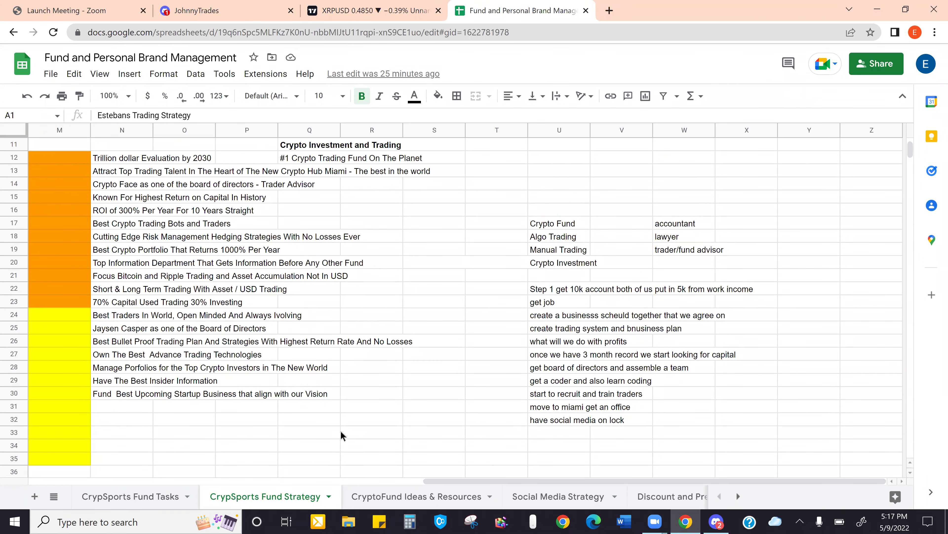
scroll(341, 431, "down", 2)
scroll(341, 431, "down", 1)
left_click(338, 432)
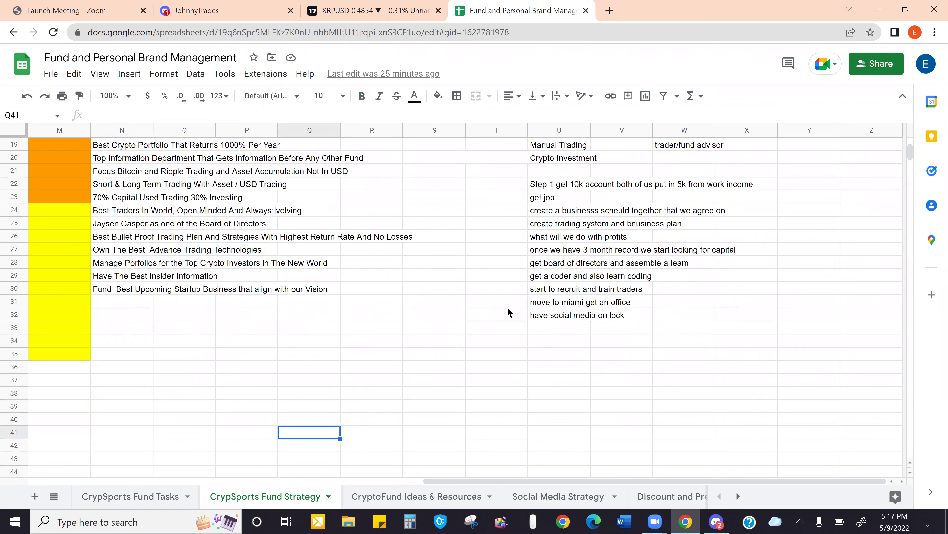
left_click(367, 314)
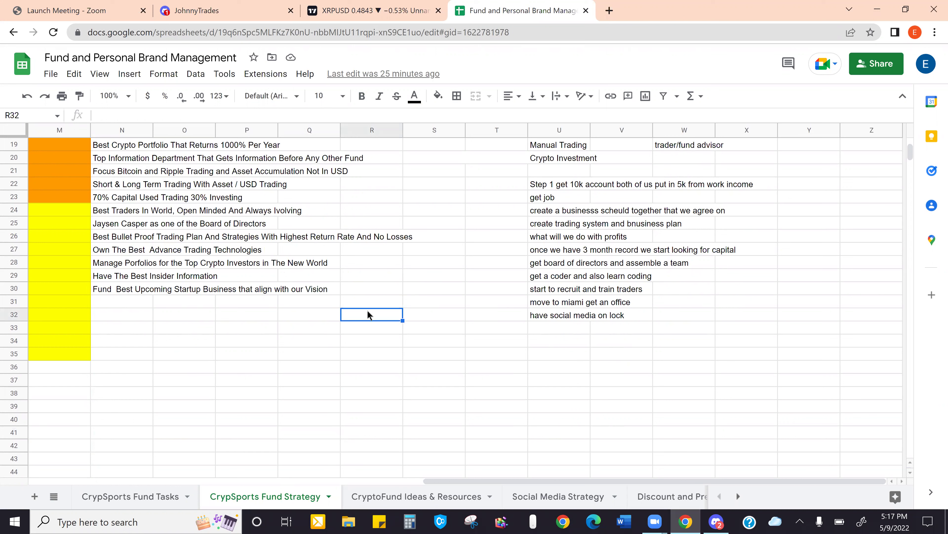
type("budget")
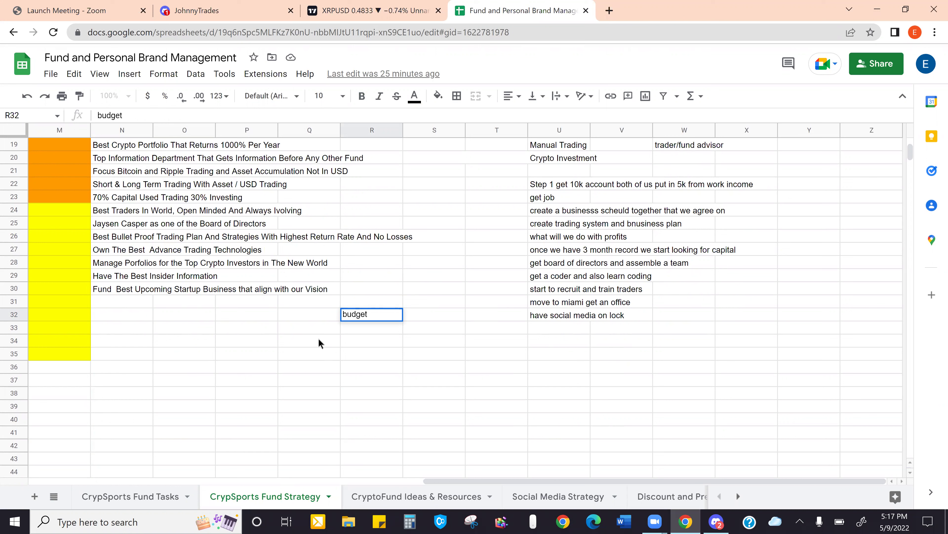
left_click(501, 521)
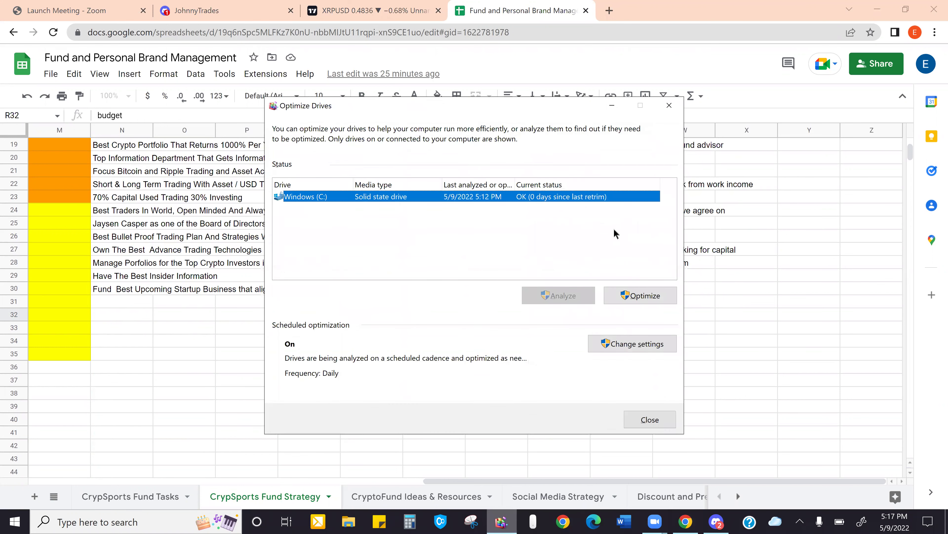
left_click(669, 105)
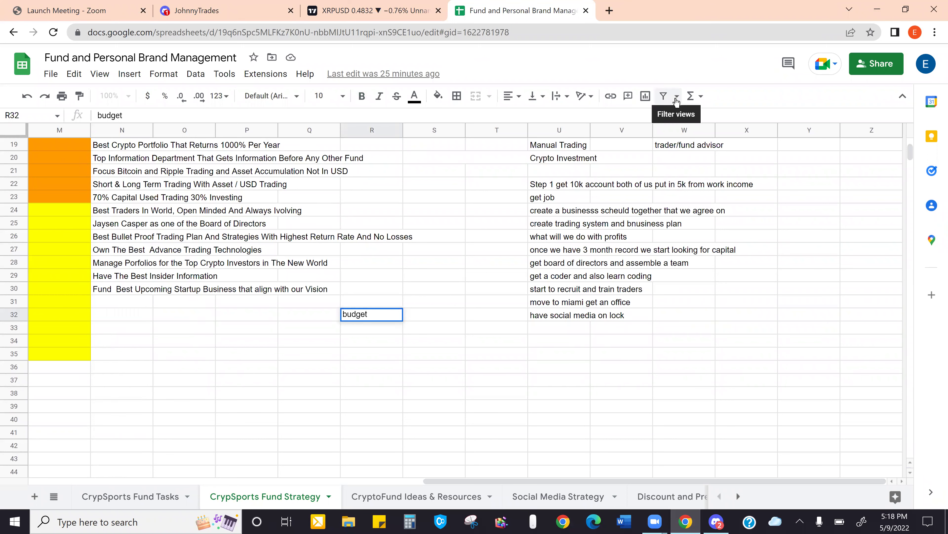
Enter 2500 in R34 and label columns Q and R in row 33 with the two partners' first names
left_click(366, 341)
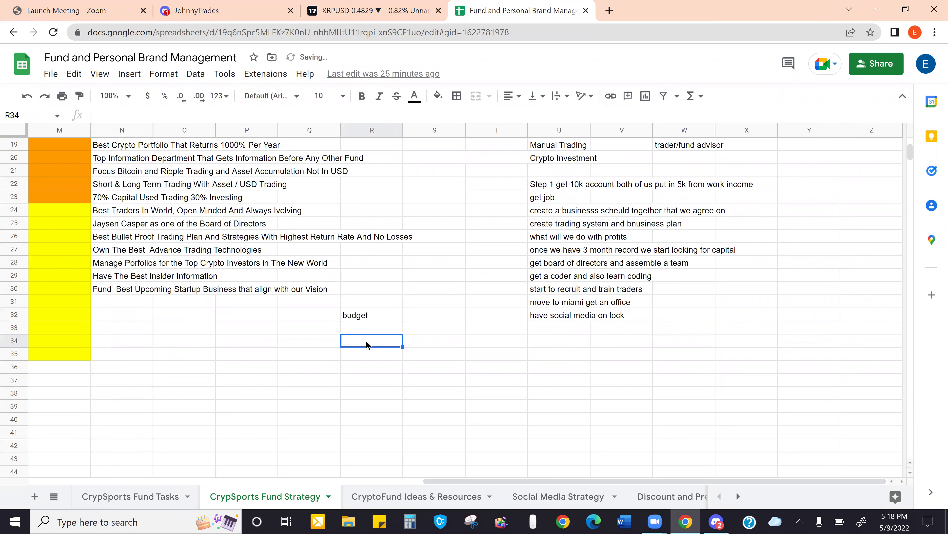
type("2500")
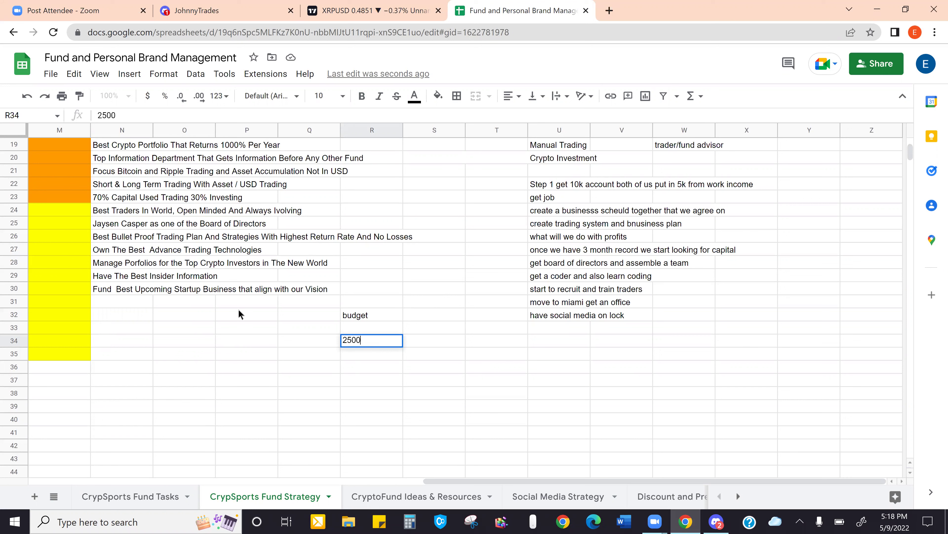
left_click(284, 330)
type("Johnny")
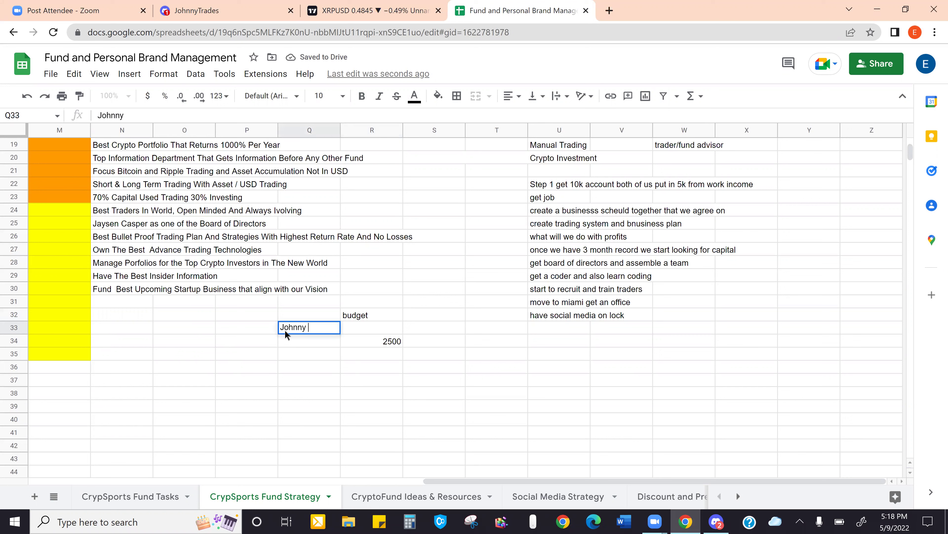
key("Tab")
type("Esteban")
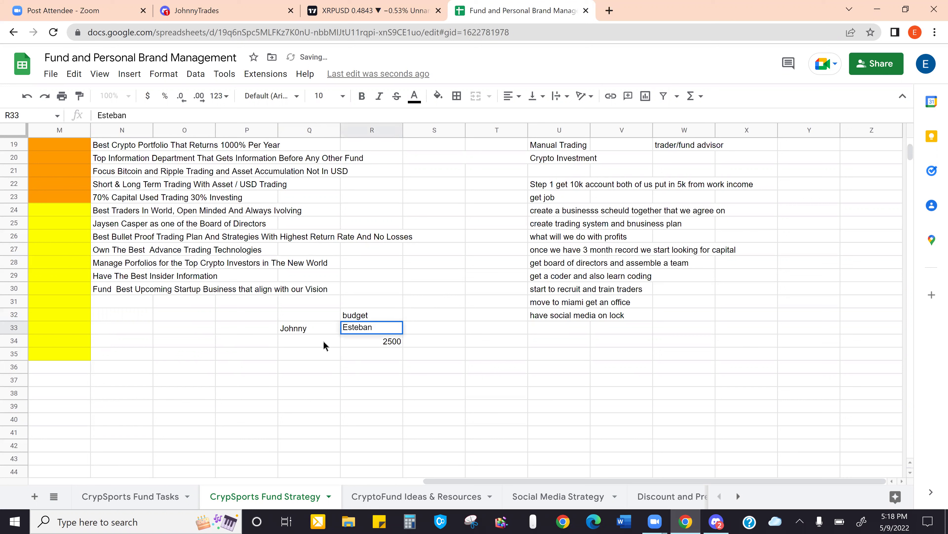
Replace the amount in R34 with 900 and enter 220 in R35 below it
double_click(373, 339)
key("BackSpace")
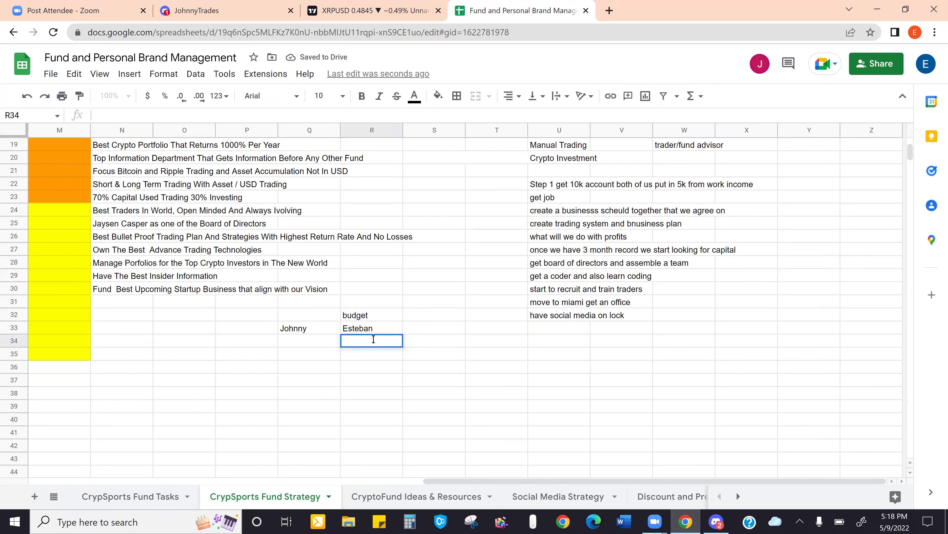
type("900")
key("Return")
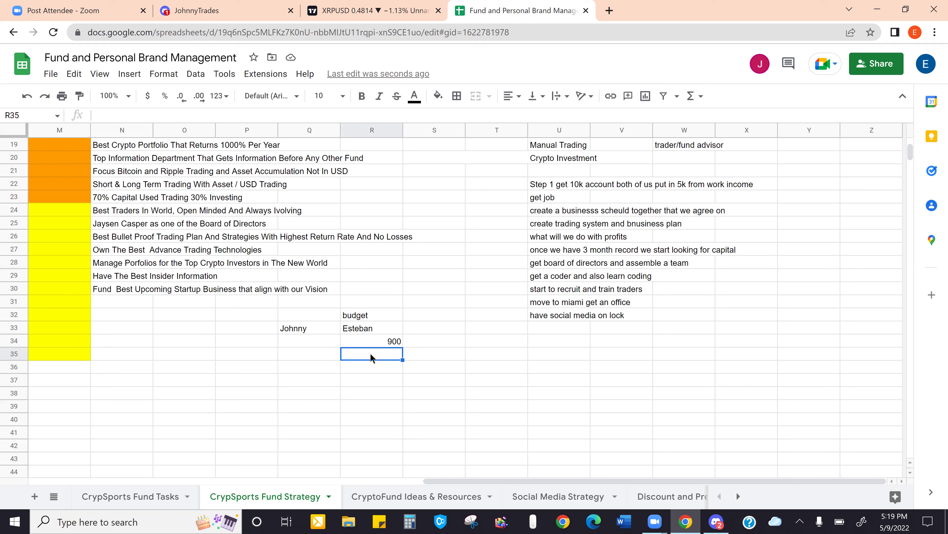
type("220")
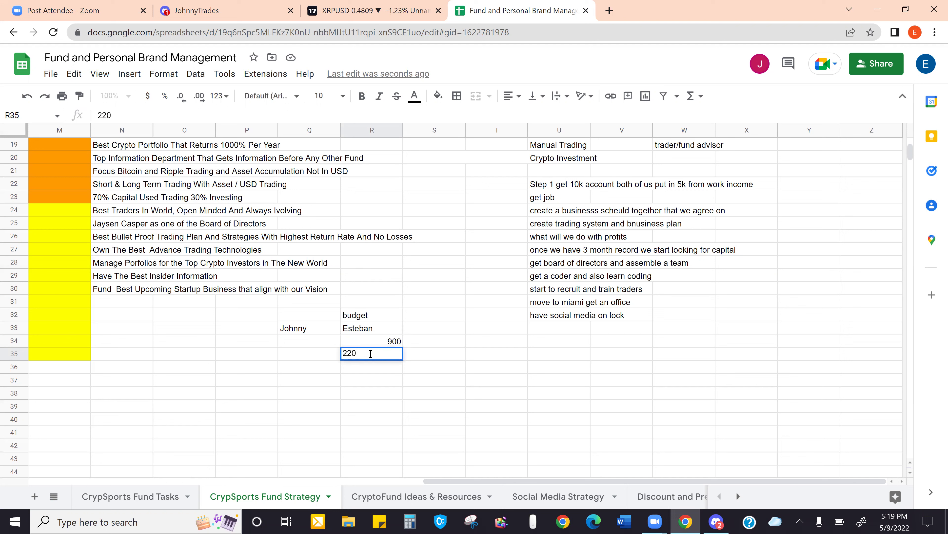
key("Return")
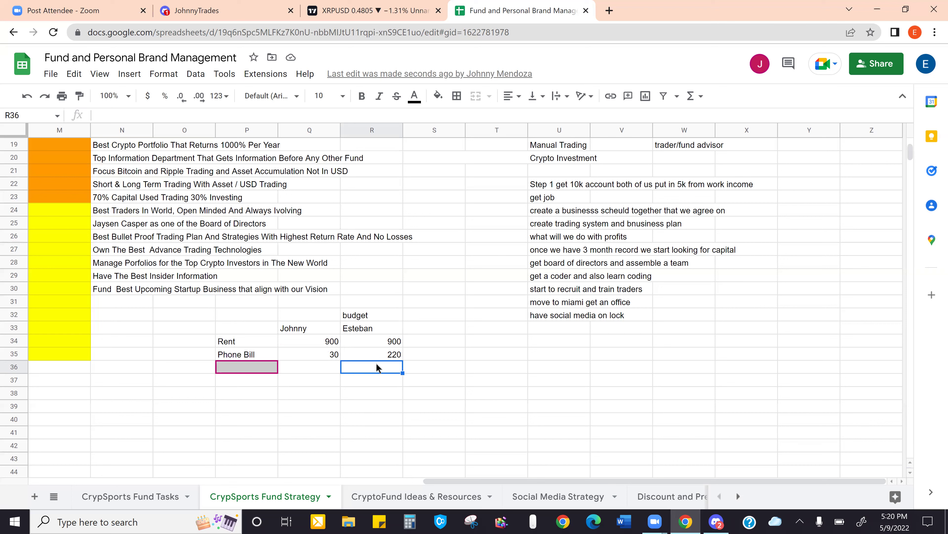
Enter 15 in both R36 and R37 of the second partner's budget column
type("15")
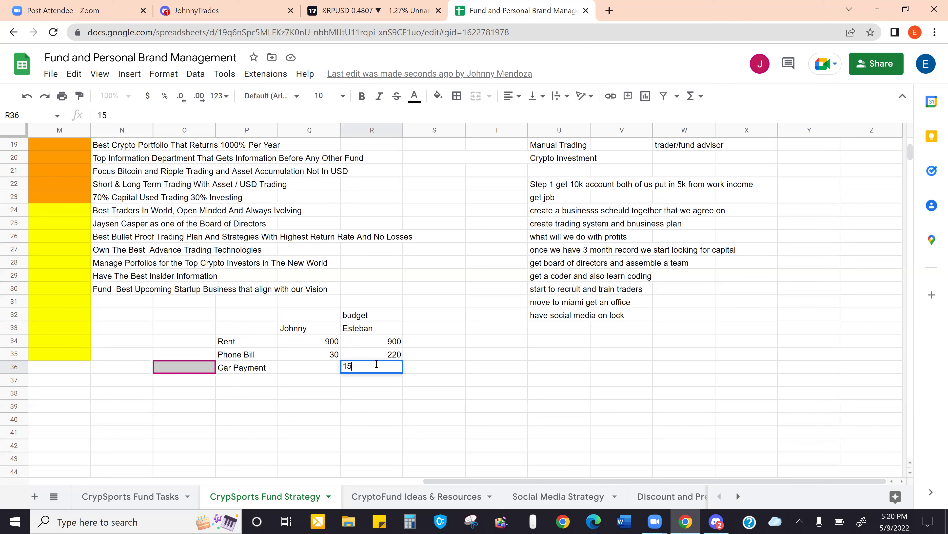
key("Return")
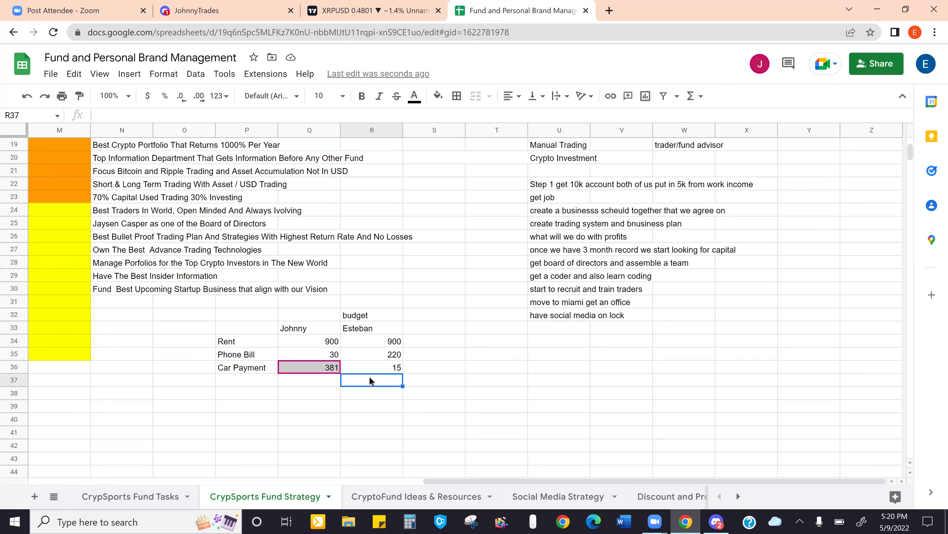
type("15")
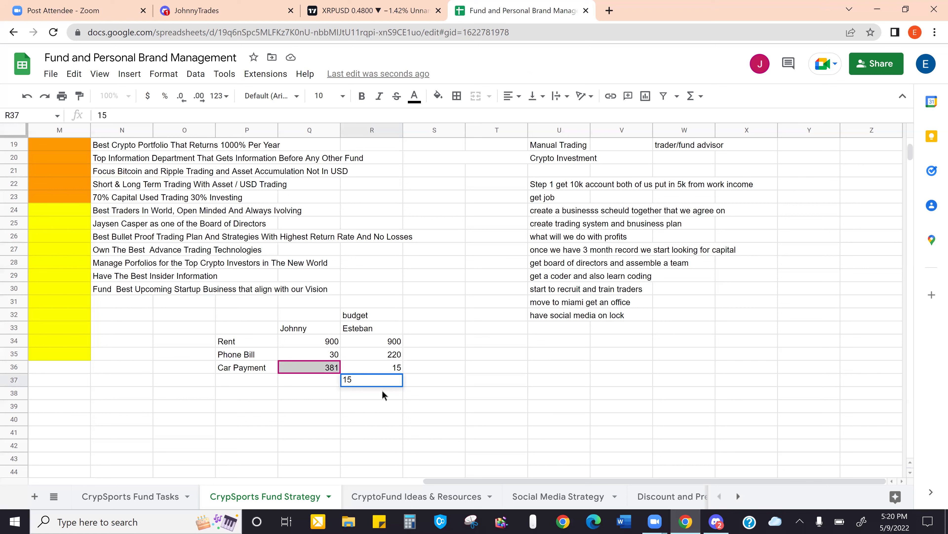
left_click(383, 390)
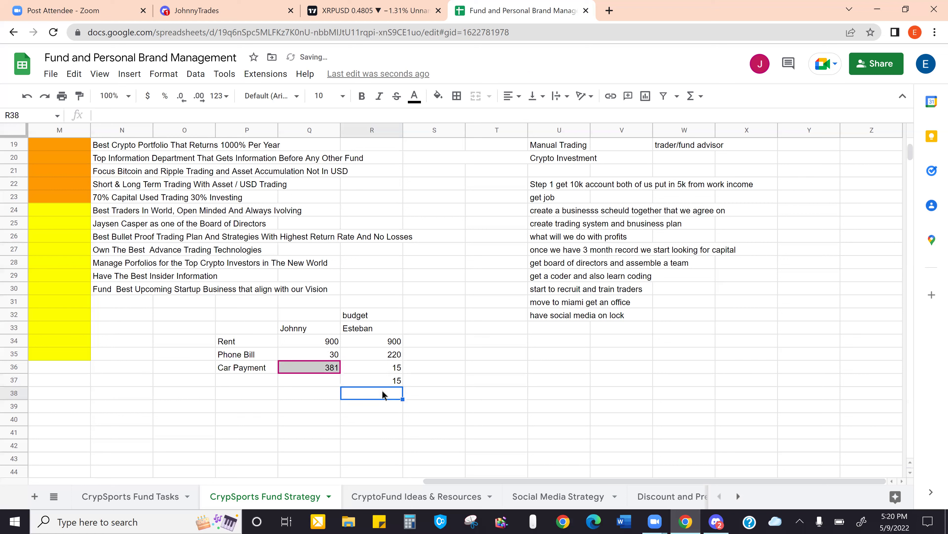
Clear the contents of cells R36 through R38
left_click(391, 364)
left_click(400, 388, "shift")
key("Delete")
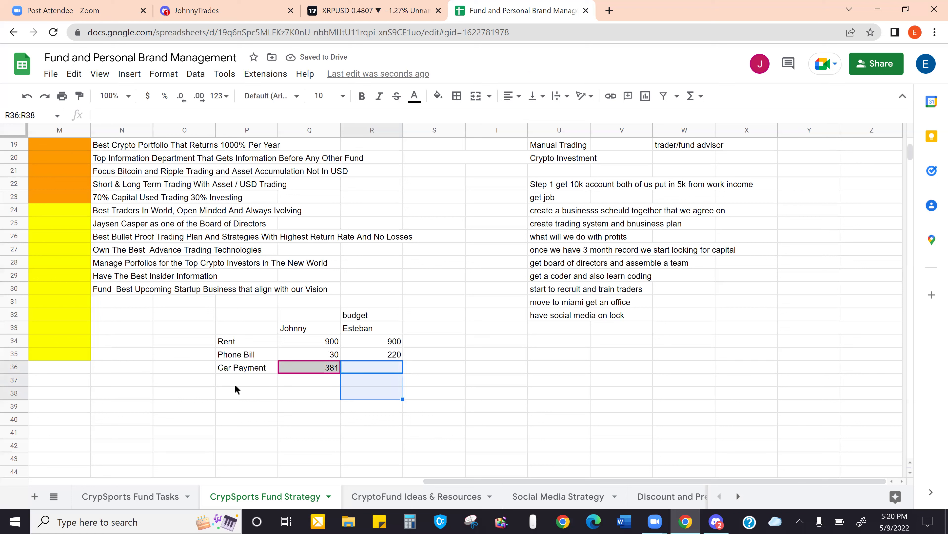
Label the expense row in P37 as TradingView
left_click(242, 371)
left_click(241, 381)
type("Tradi")
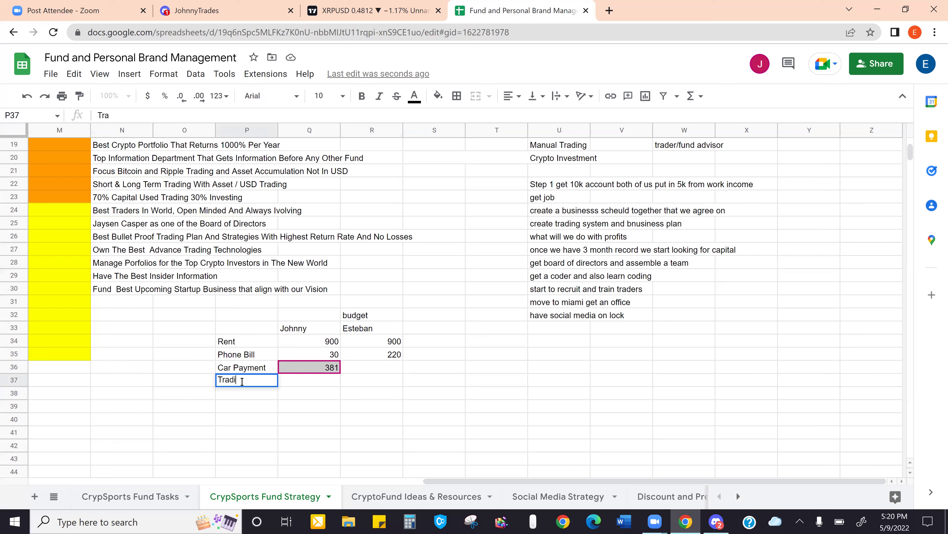
type("ngVeiew")
key("Tab")
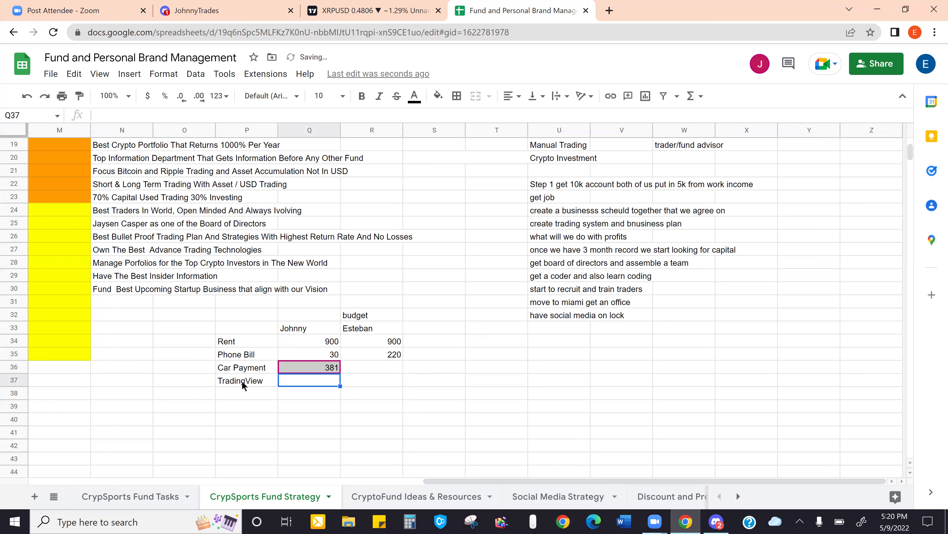
Label the expense row in P38 as Amazon Prime
left_click(242, 392)
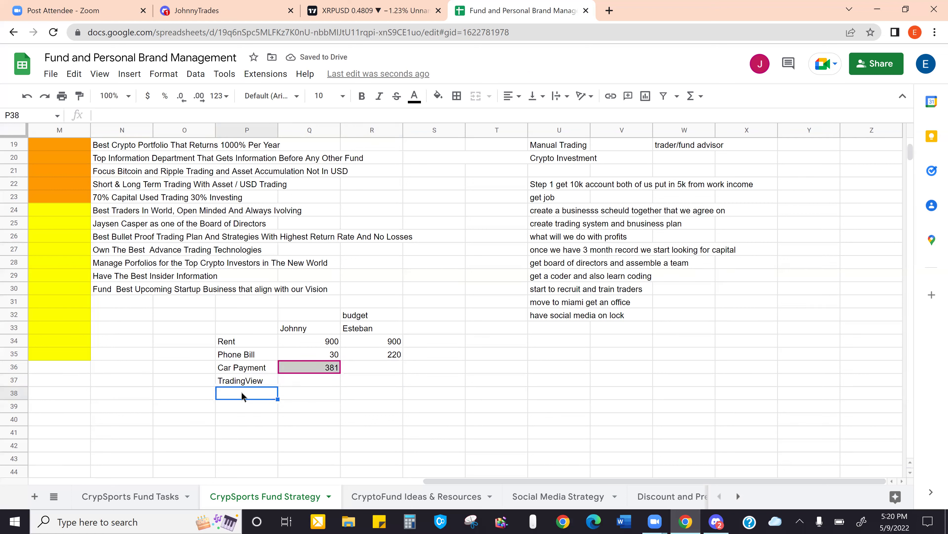
type("Amazon")
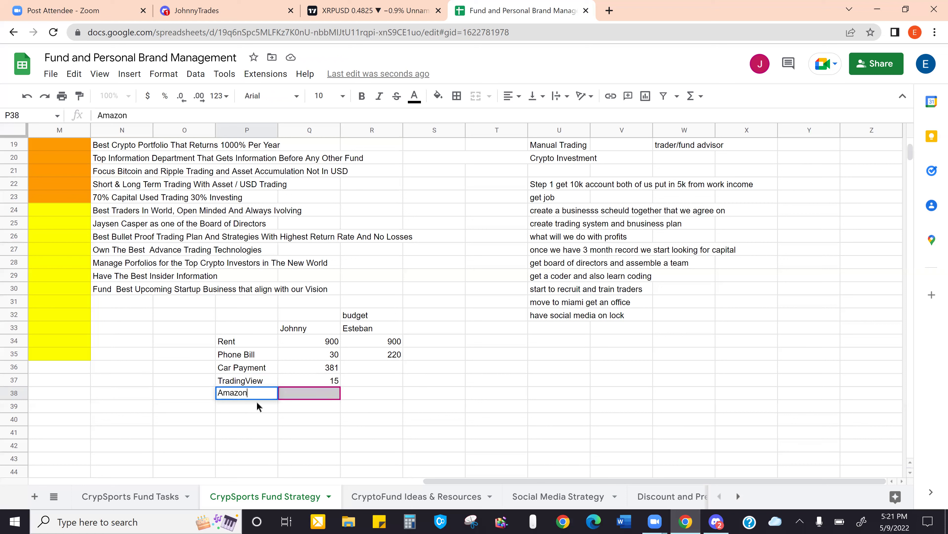
type(" PPrime")
key("BackSpace")
key("BackSpace")
key("BackSpace")
key("BackSpace")
key("BackSpace")
type("im")
key("BackSpace")
type("rime")
key("Return")
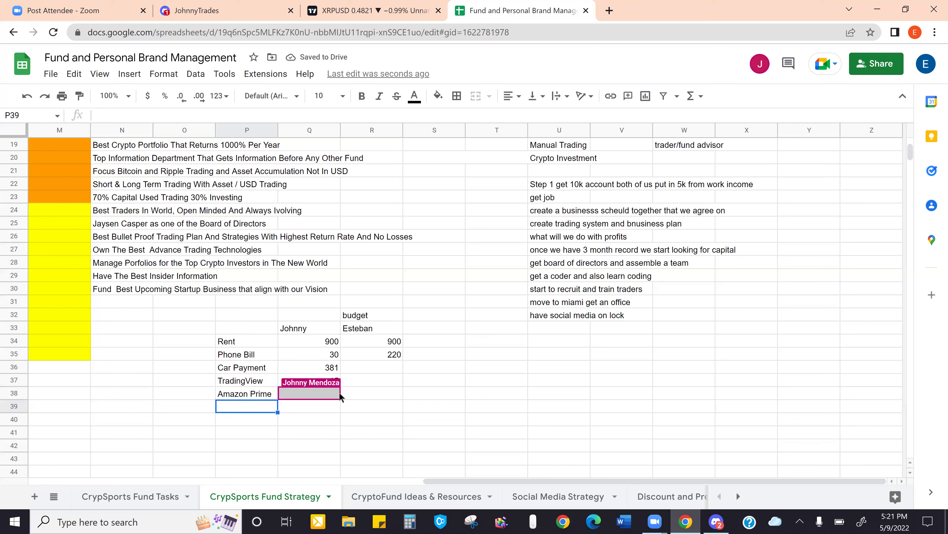
left_click(391, 389)
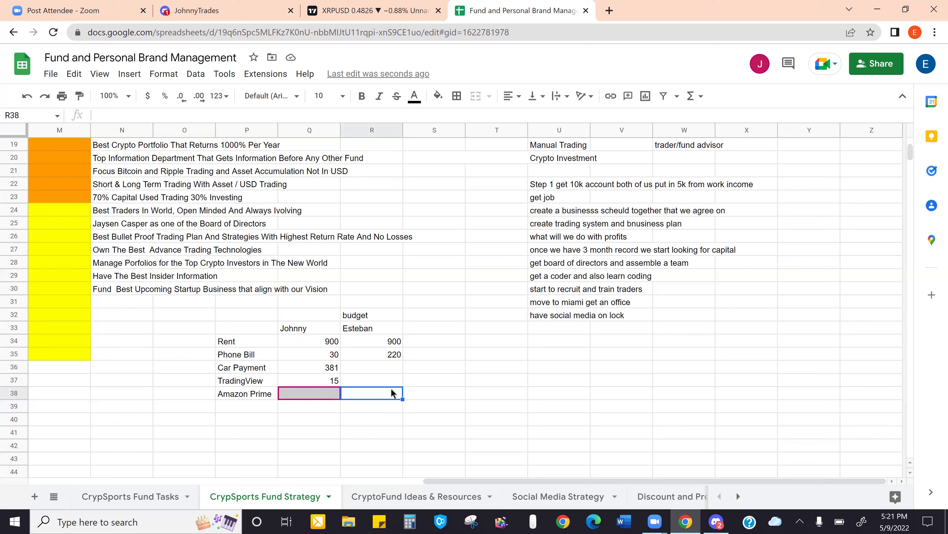
key("ctrl+Right")
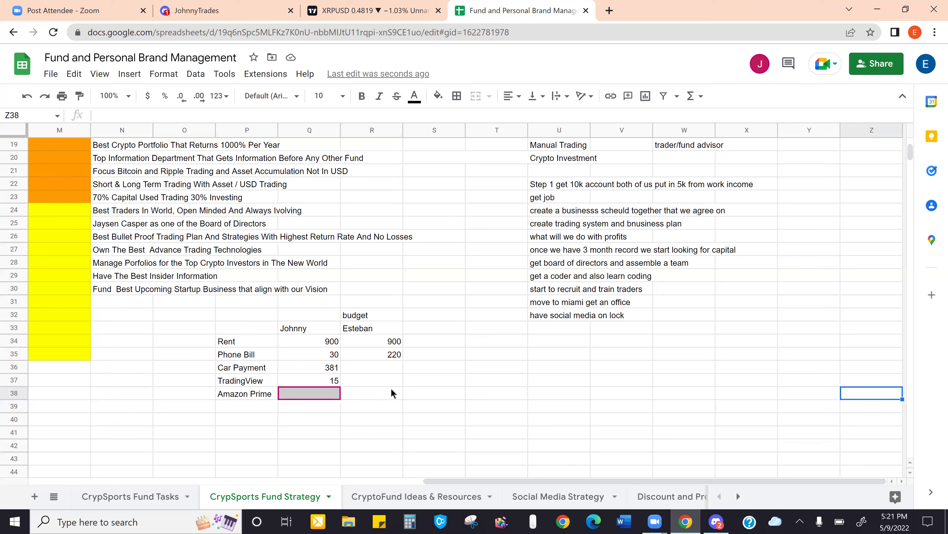
left_click(392, 393)
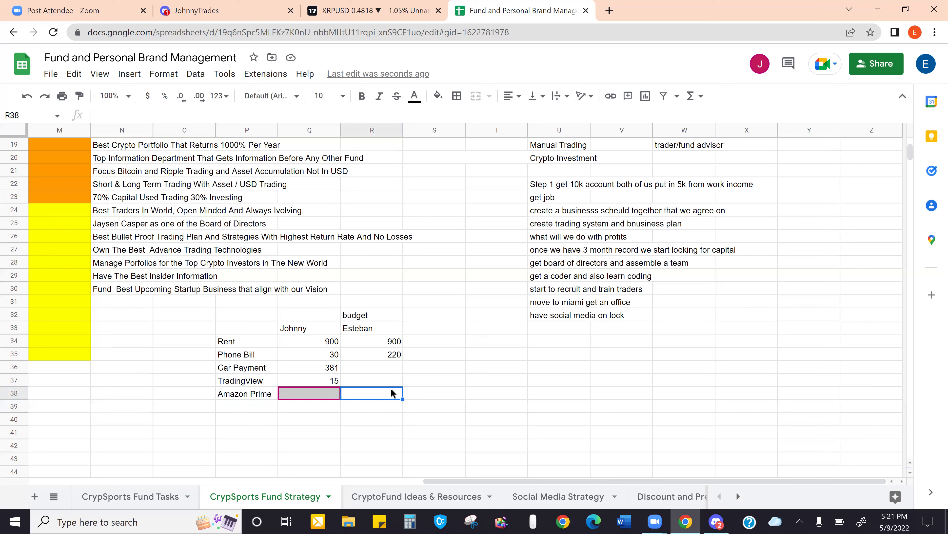
key("ctrl+Right")
Enter 16 in R38 as the second partner's Amazon Prime amount
left_click(391, 389)
type("15")
key("BackSpace")
type("6")
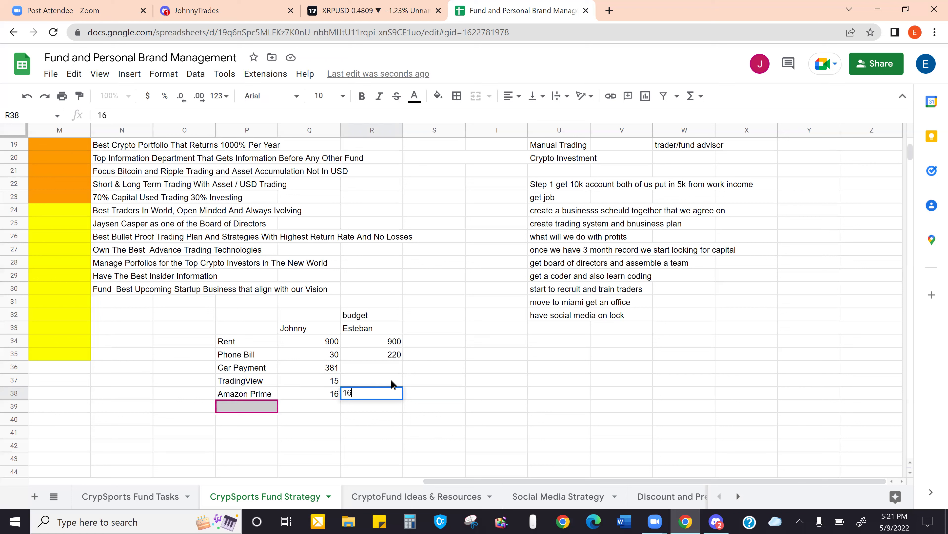
Enter 15 for TradingView in R37 and 0 for Car Payment in R36 of the second partner's column
left_click(392, 380)
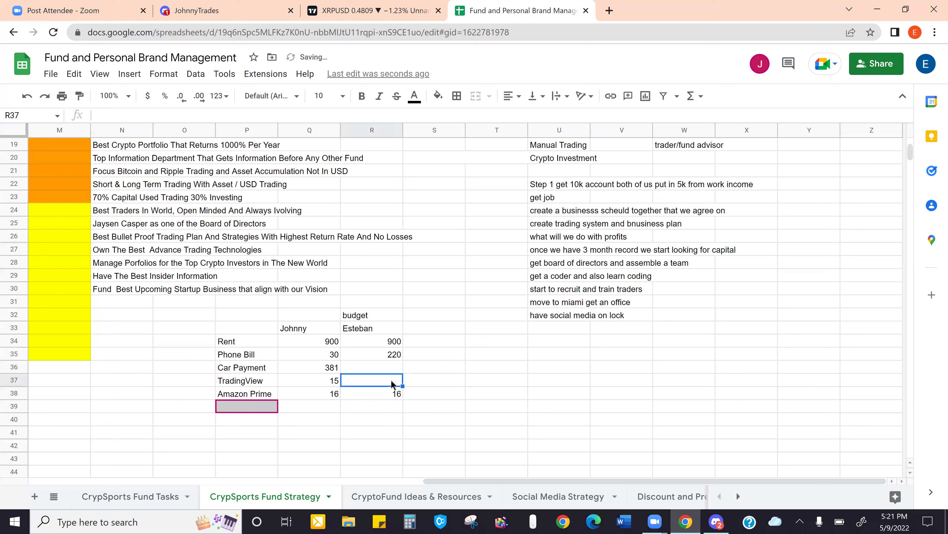
type("15")
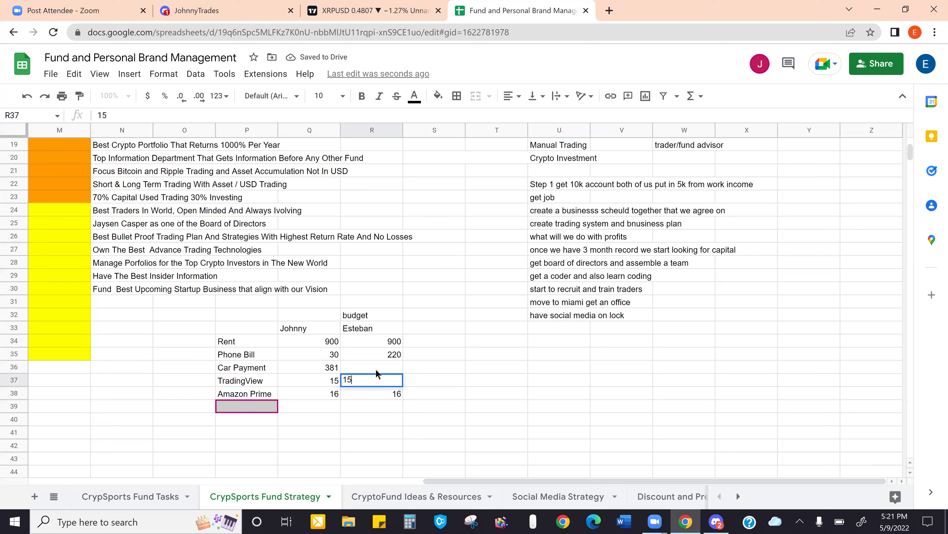
left_click(376, 368)
type("0")
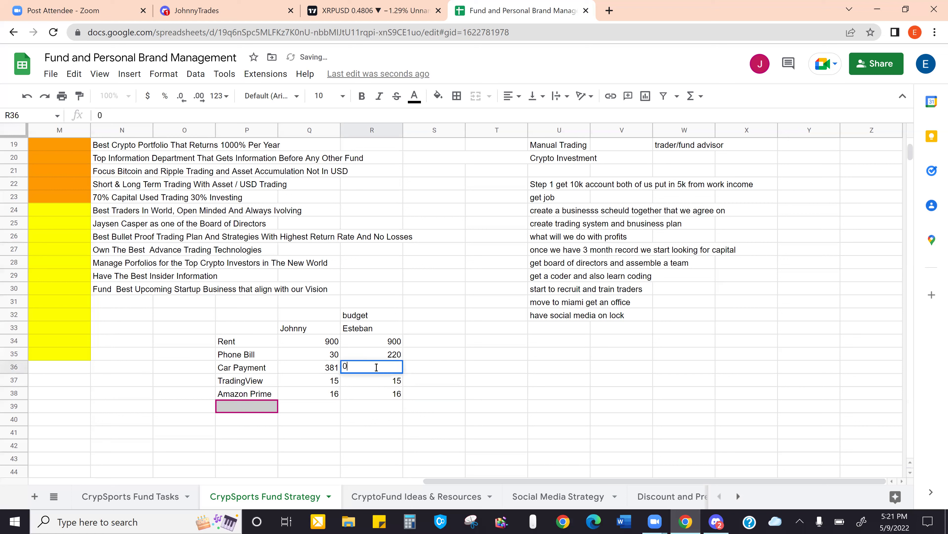
left_click(386, 404)
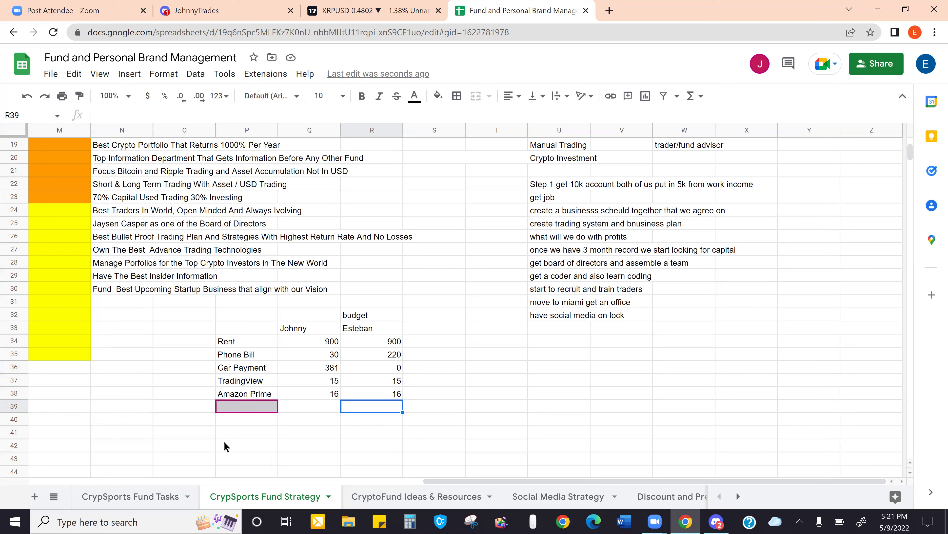
Label the expense row in P40 as Trading Account
left_click(224, 422)
type("Trading Acco")
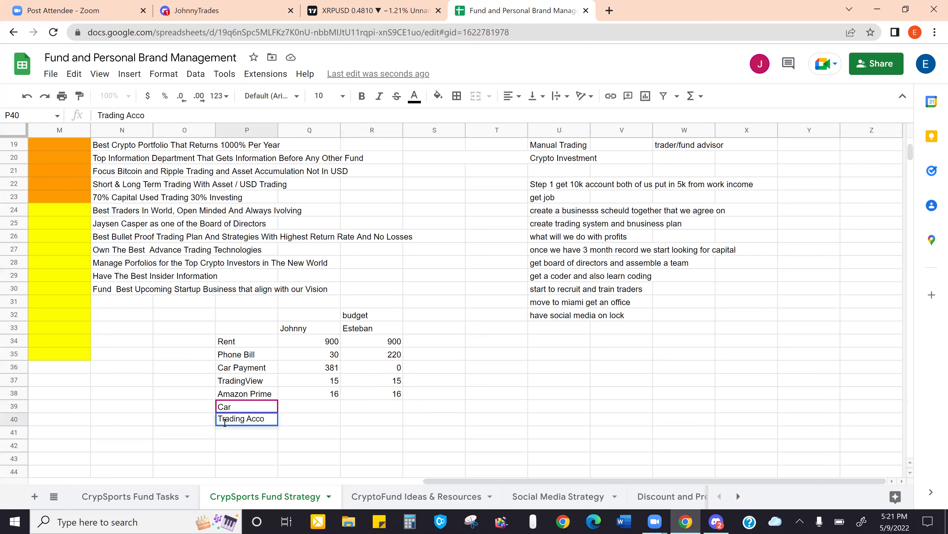
type("unt")
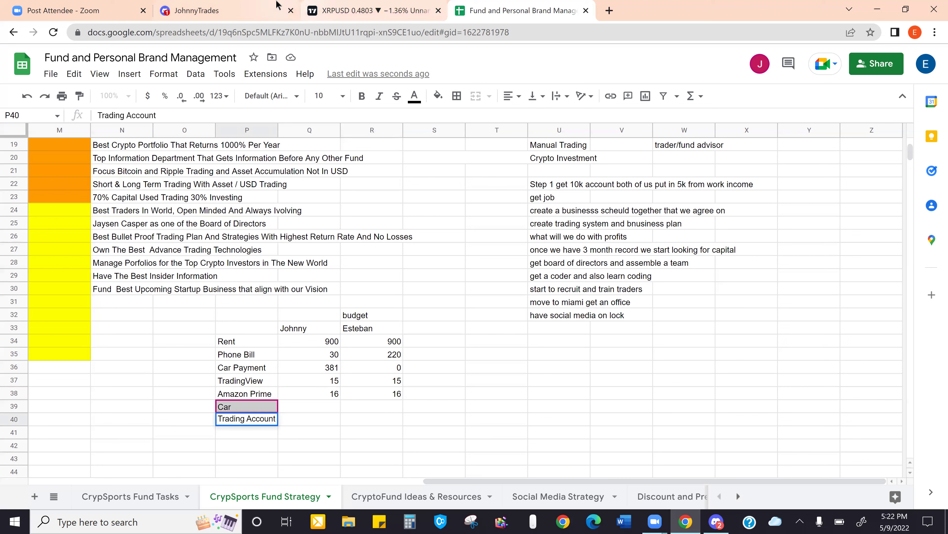
left_click(224, 10)
left_click(376, 5)
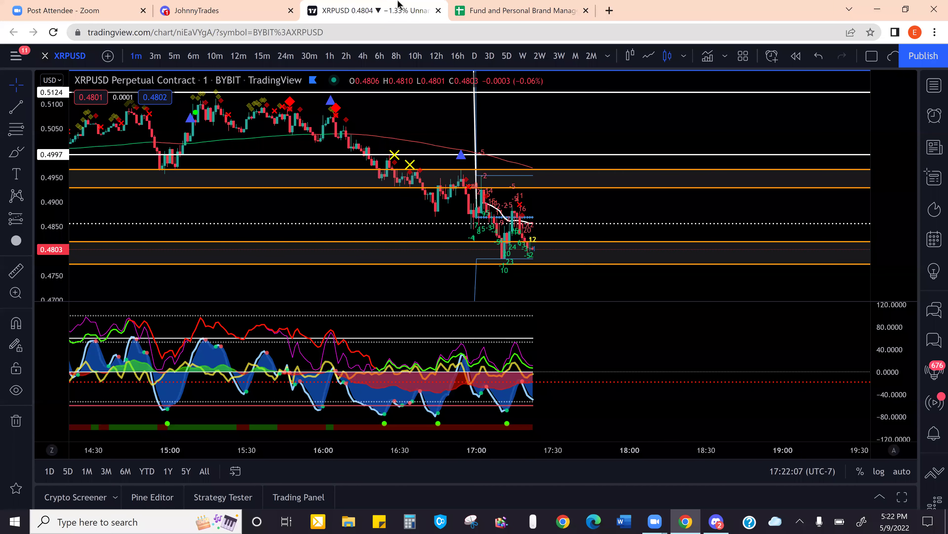
left_click(472, 5)
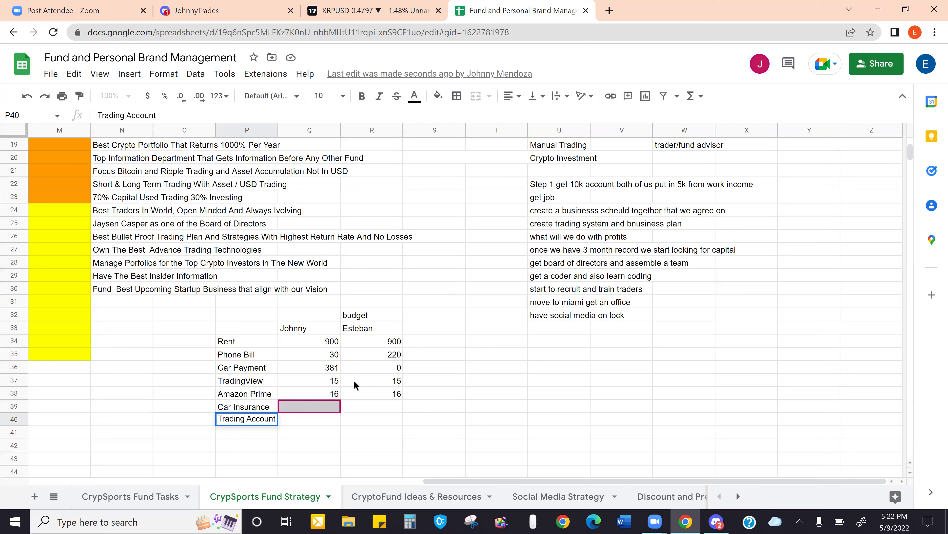
left_click(323, 420)
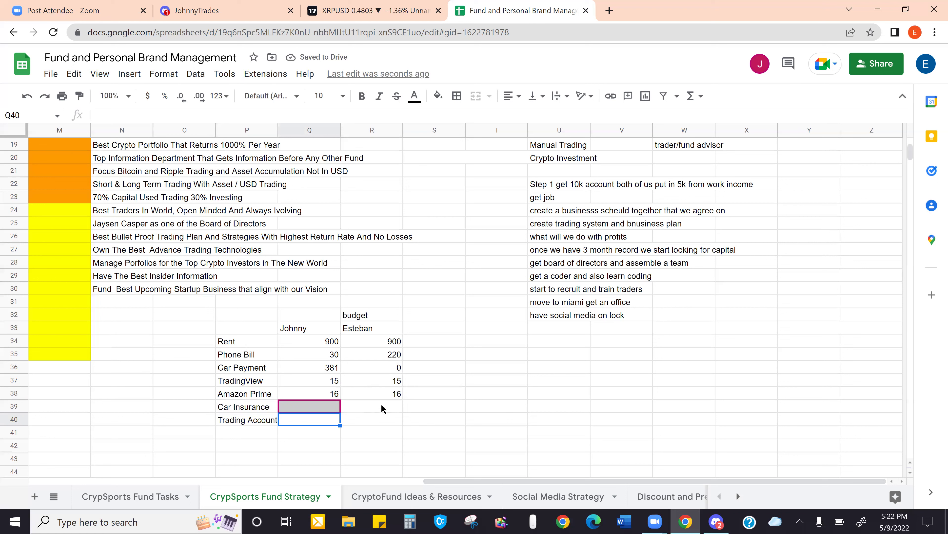
Add the expense labels Food in P41 and Gas in P42 below Trading Account
left_click(258, 435)
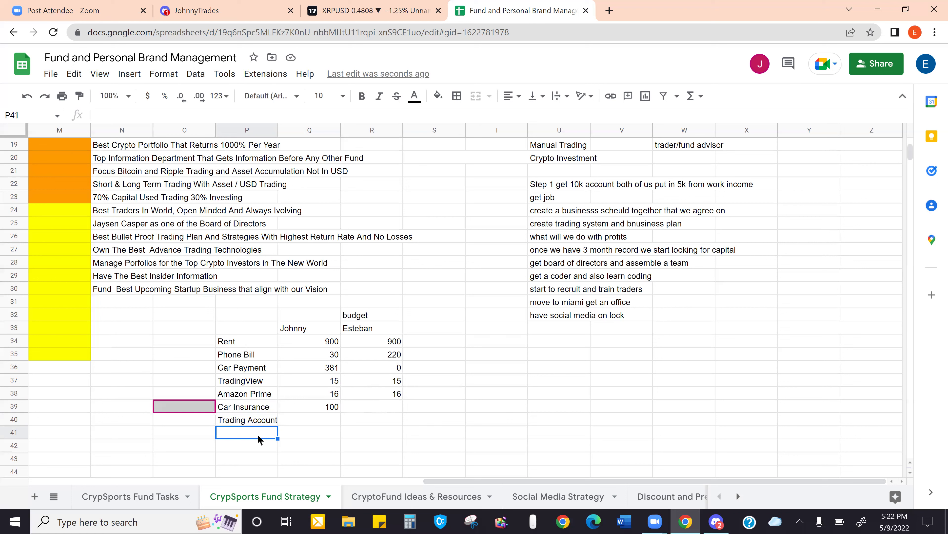
type("Ot")
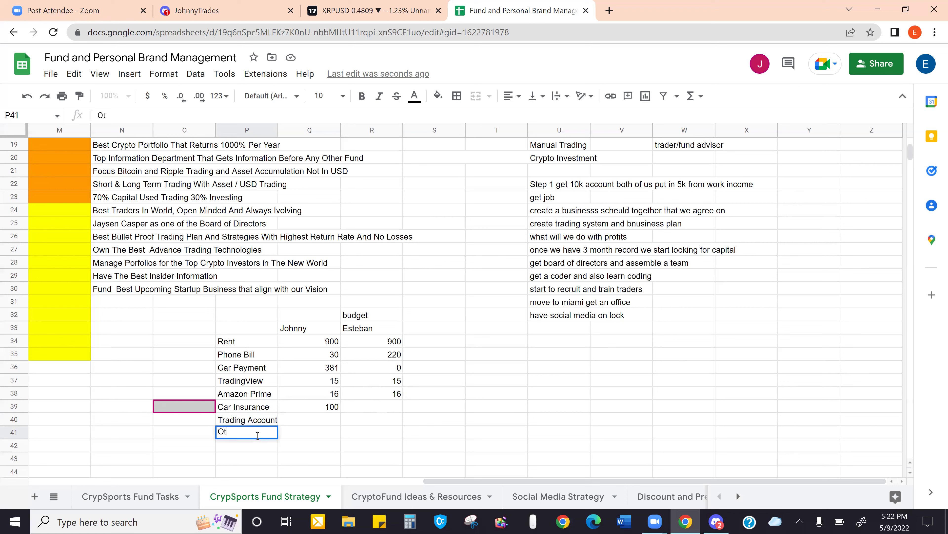
type("her")
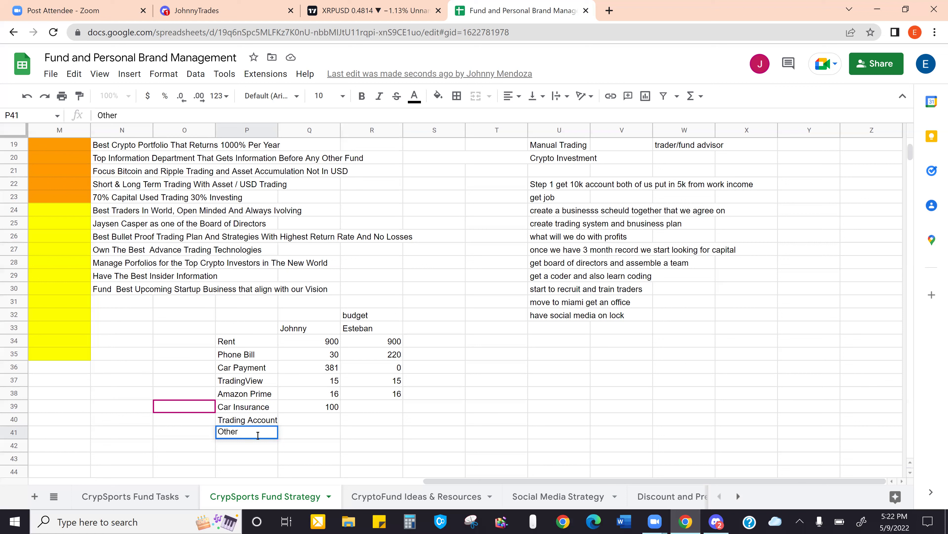
key("BackSpace")
key("BackSpace")
key("BackSpace")
key("BackSpace")
type("Food")
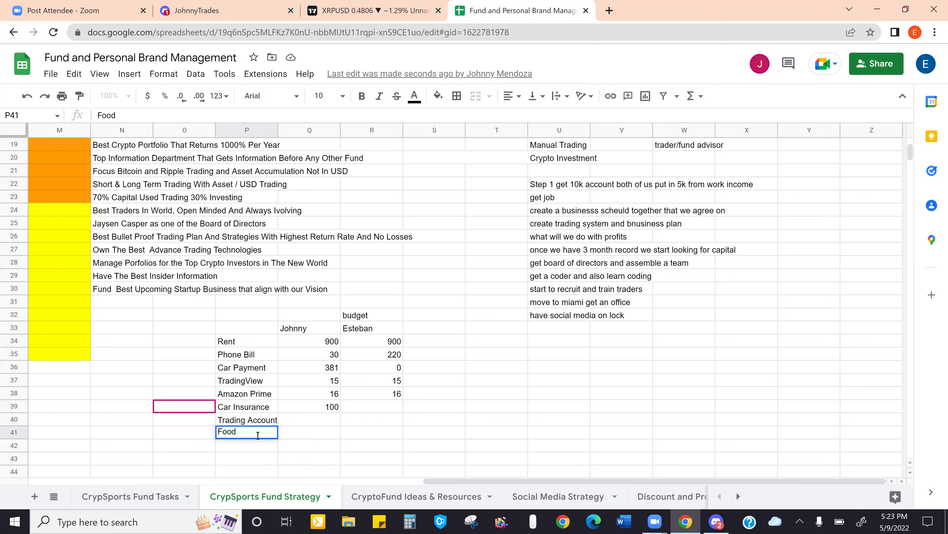
key("Return")
type("GA")
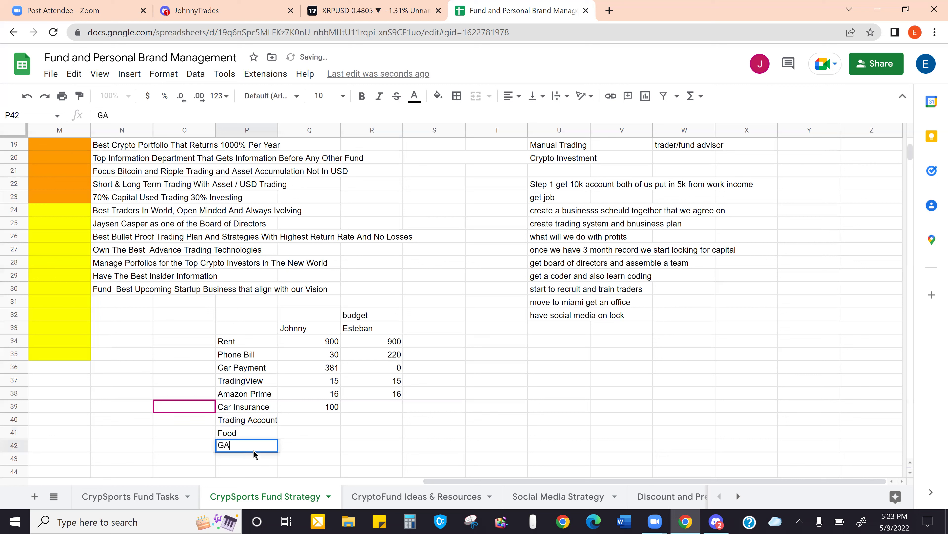
key("BackSpace")
type("as")
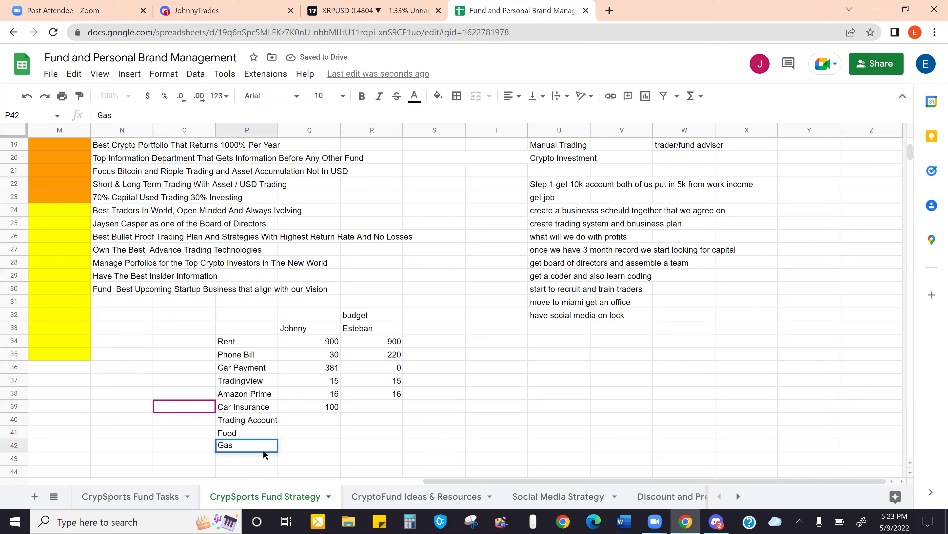
left_click(358, 432)
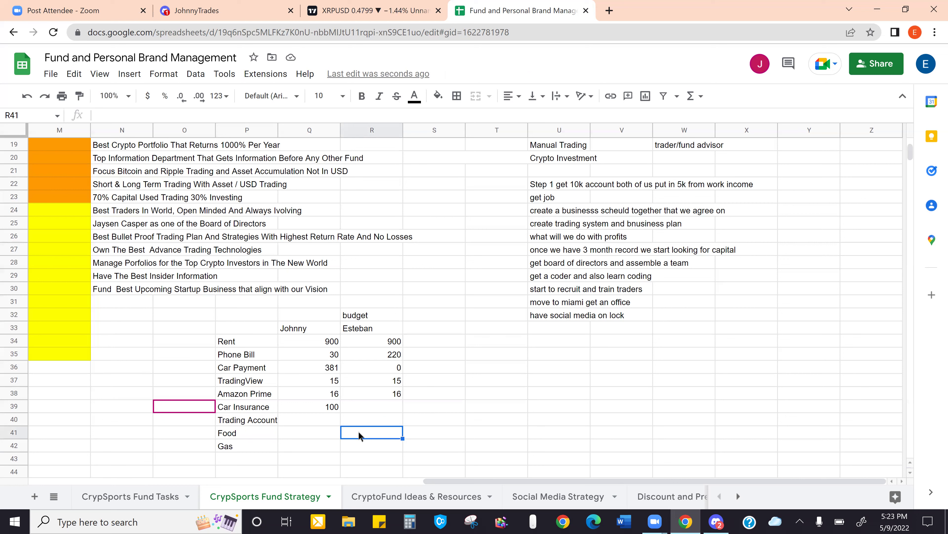
key("ctrl+Right")
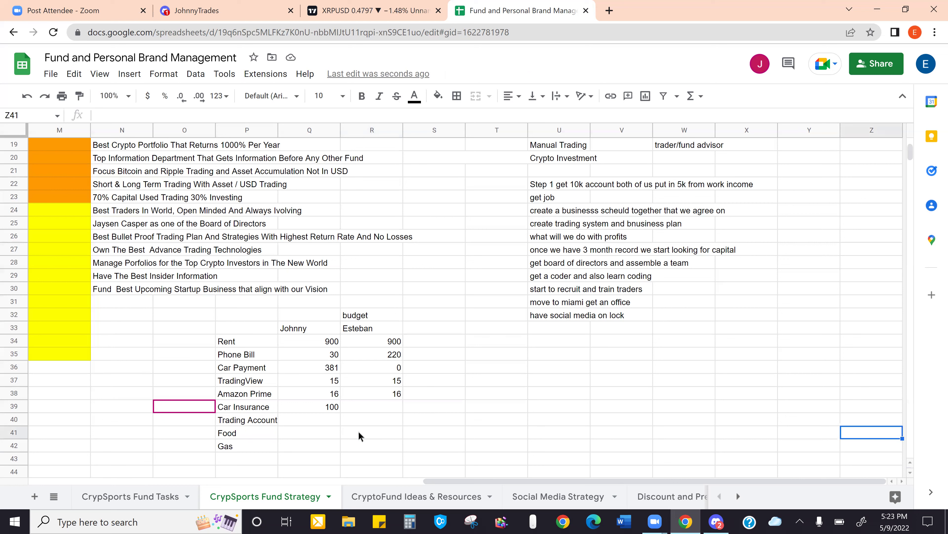
left_click(358, 433)
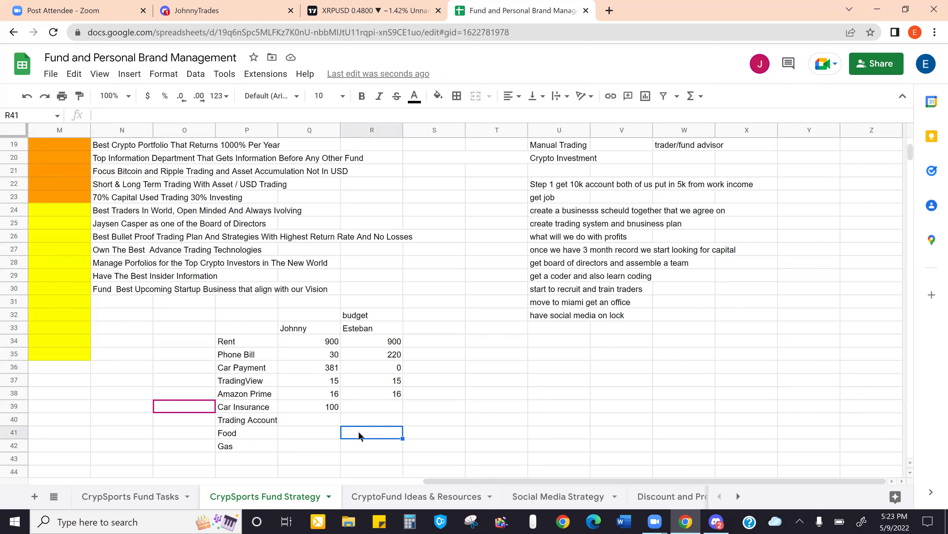
key("ctrl+Right")
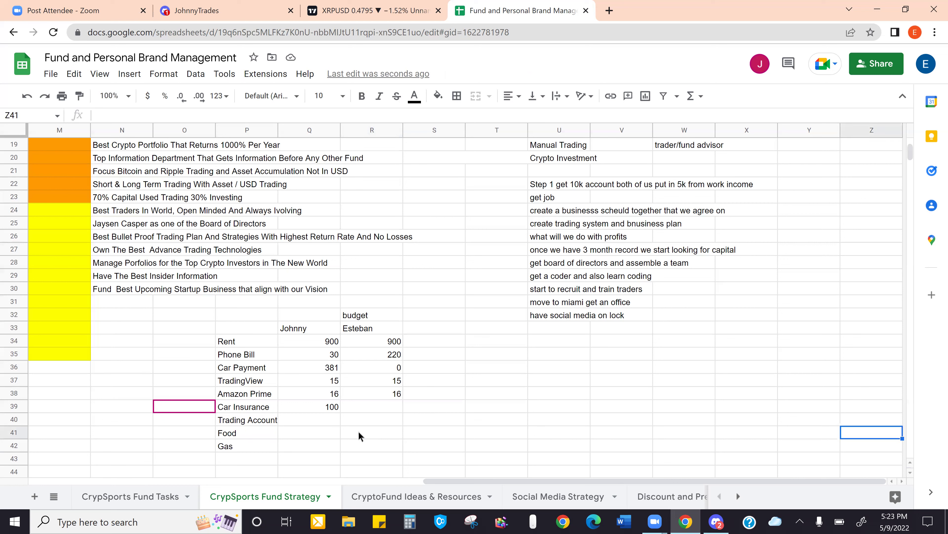
Enter 160 in R41 as the second partner's Food amount
left_click(359, 433)
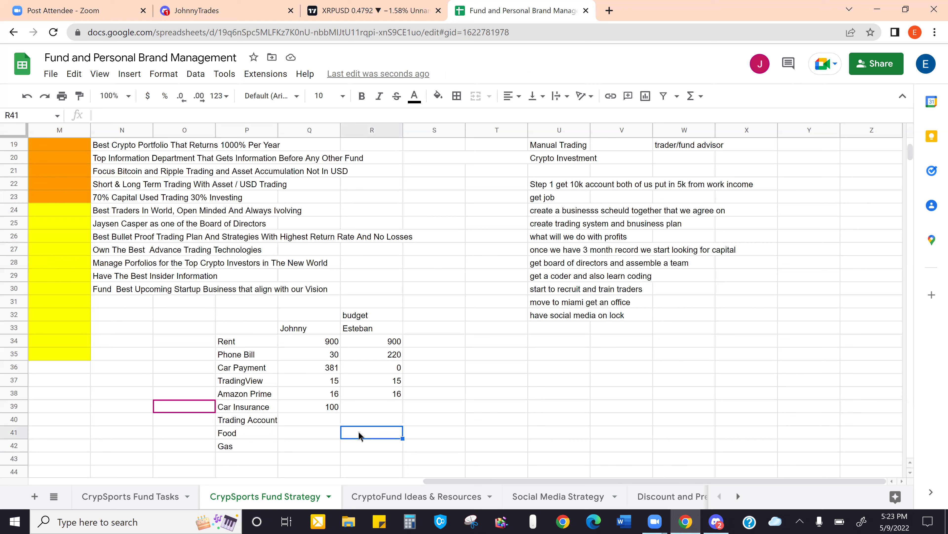
type("160")
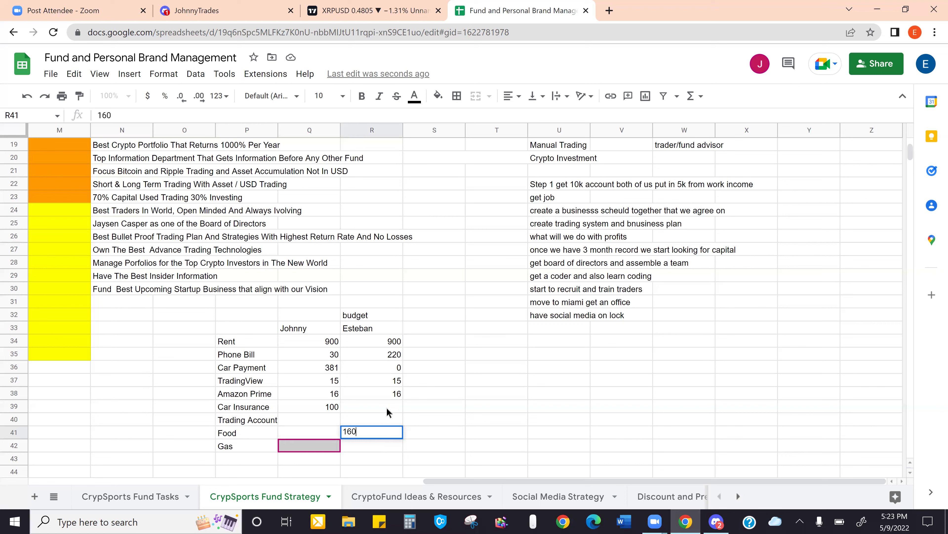
left_click(390, 398)
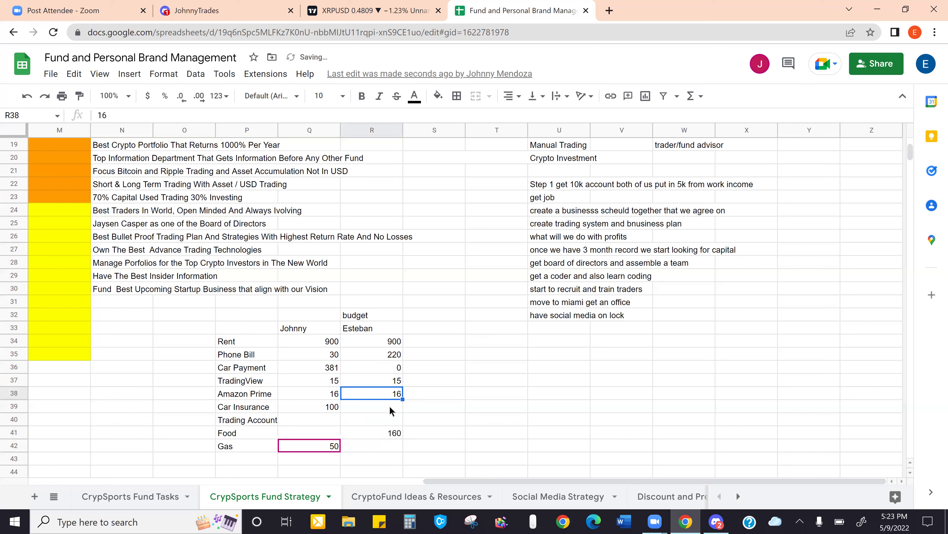
left_click(390, 406)
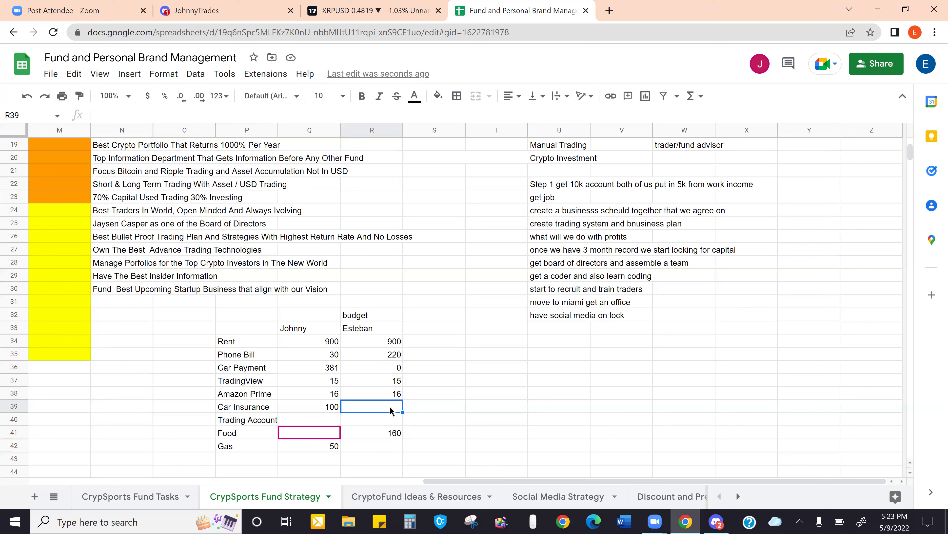
Set the second partner's Food amount in R41 to 180 and enter 0 for Car Insurance in R39
left_click(389, 433)
double_click(388, 433)
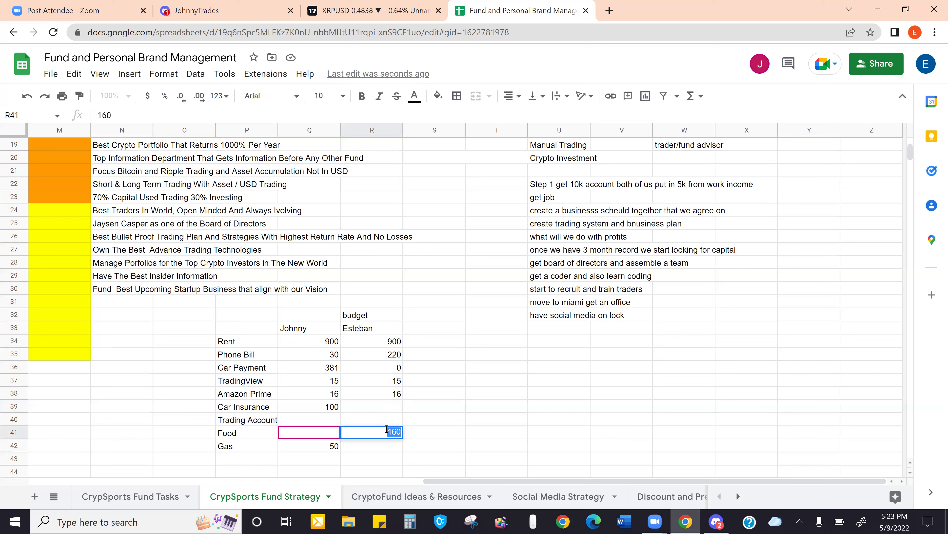
type("18")
key("BackSpace")
key("BackSpace")
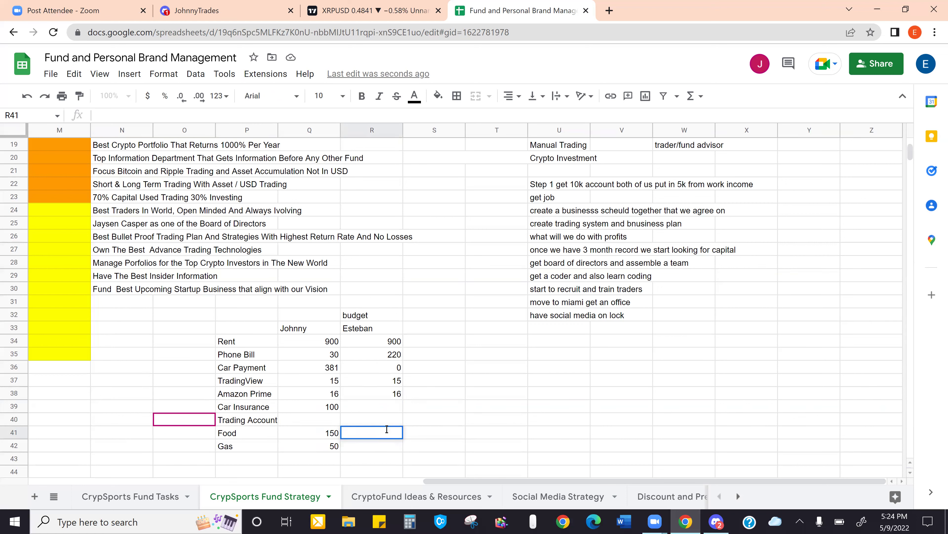
type("180")
left_click(385, 405)
type("0")
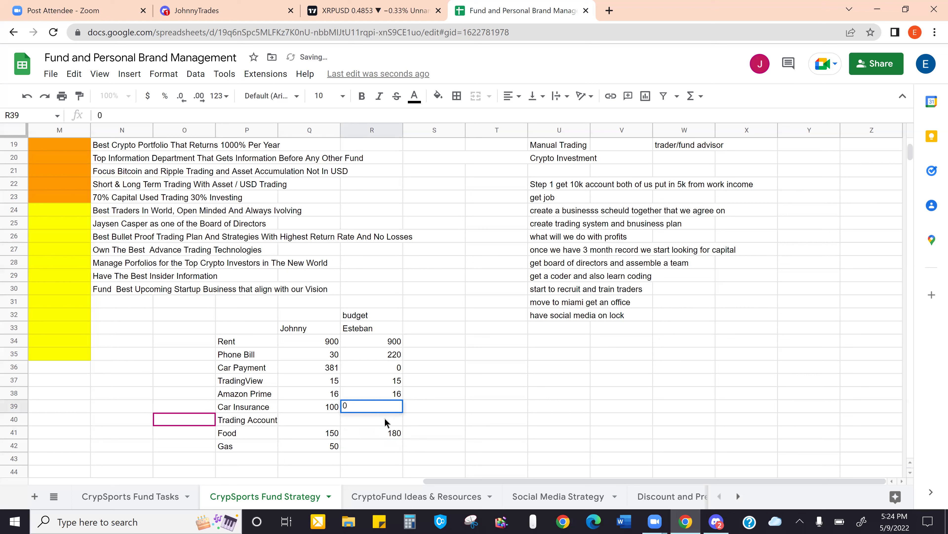
Enter 26 in R42 as the second partner's Gas amount
left_click(385, 443)
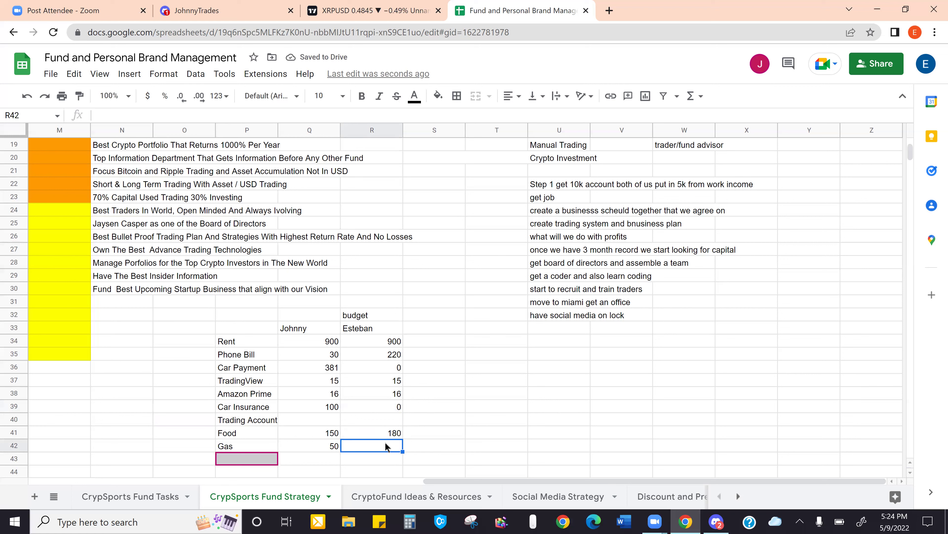
type("25")
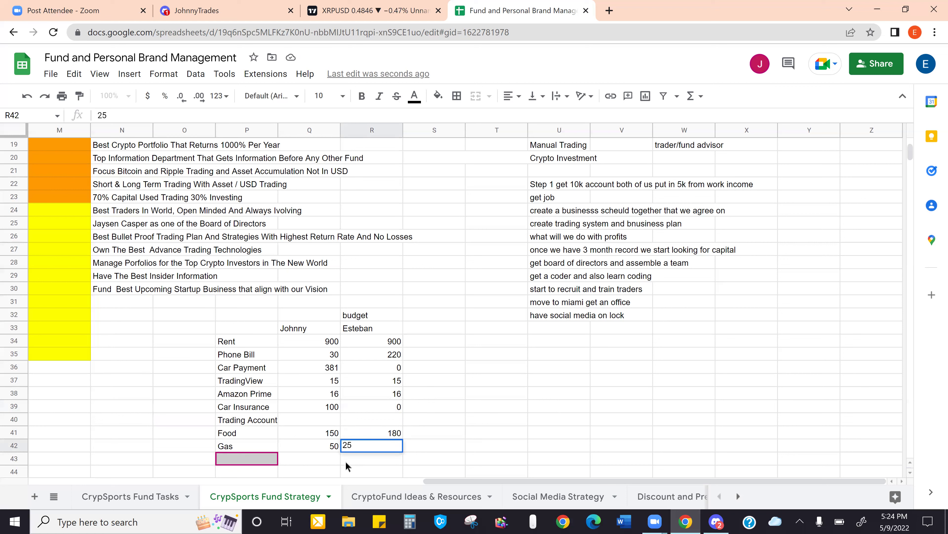
key("BackSpace")
left_click(396, 5)
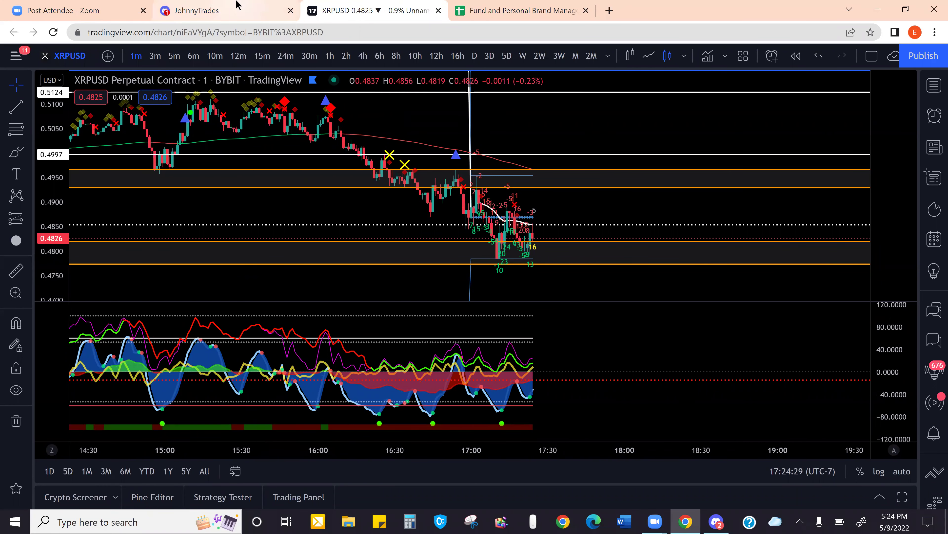
left_click(211, 4)
left_click(39, 4)
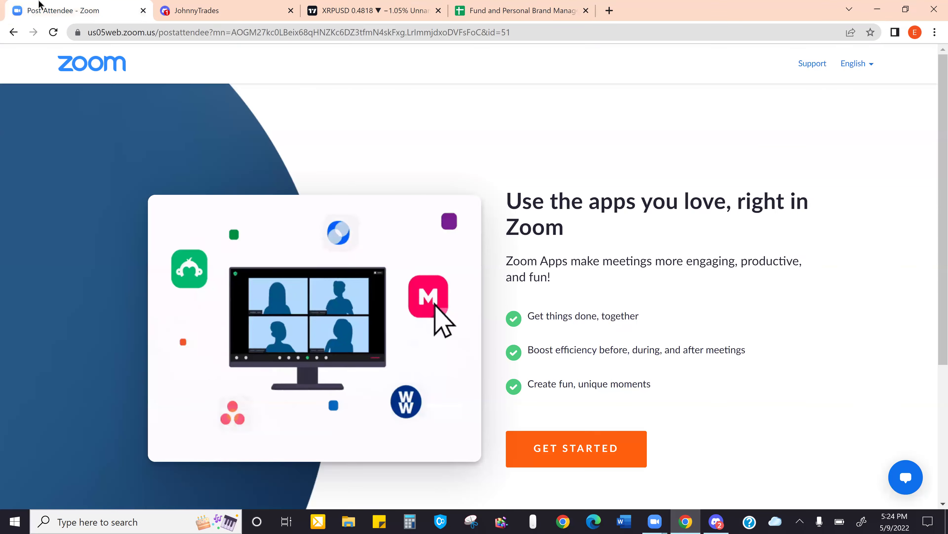
left_click(499, 5)
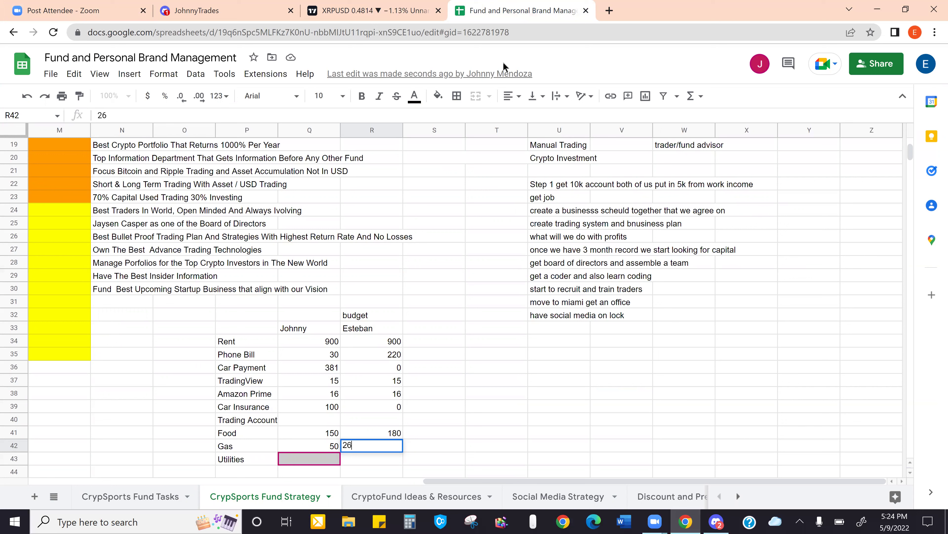
Enter 0 in R43 as the second partner's Utilities amount
key("Return")
type("0")
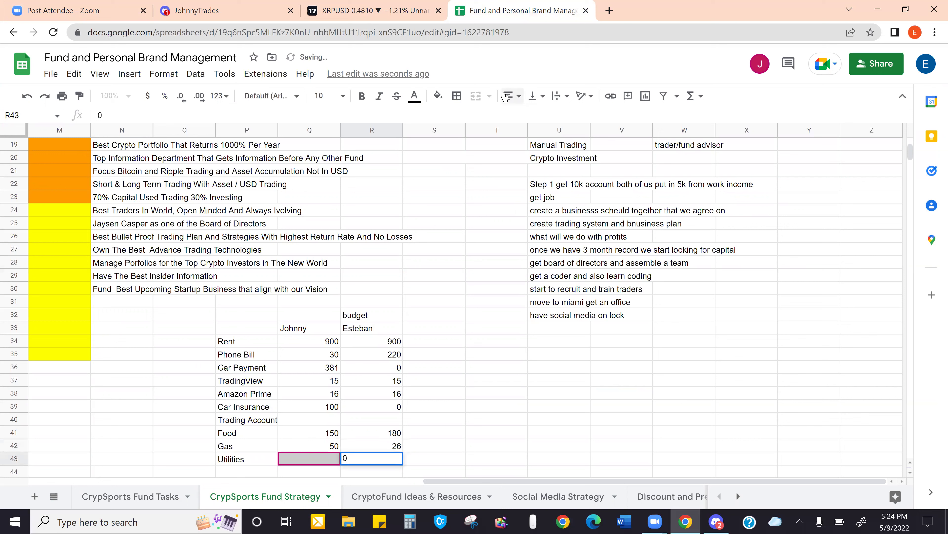
scroll(428, 281, "down", 1)
left_click(426, 278)
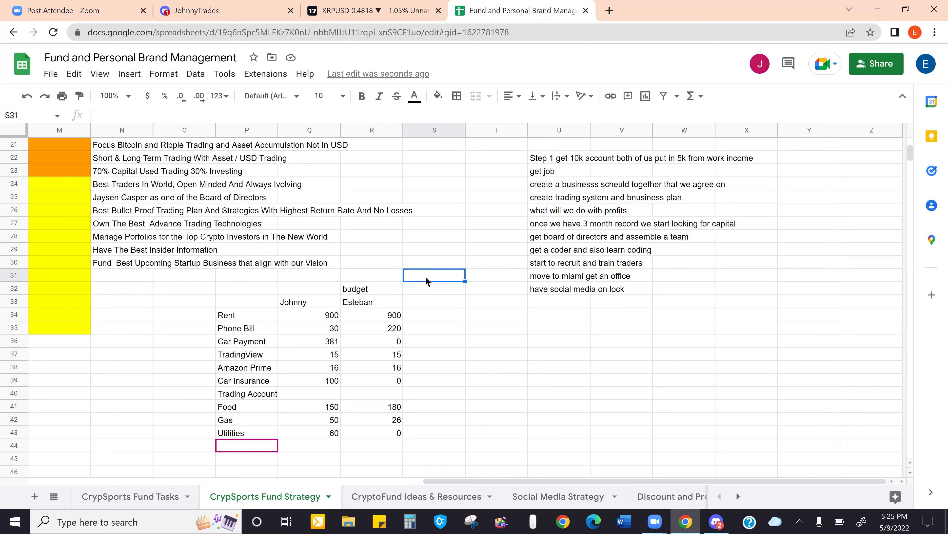
Enter 0 in R44 for the second partner and label that expense row Internet in P44
left_click(365, 448)
type("0")
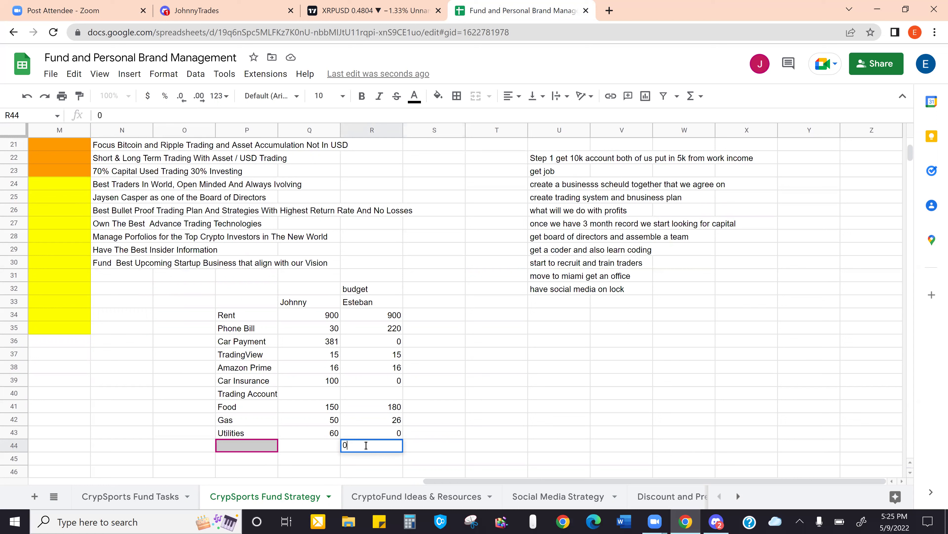
left_click(255, 448)
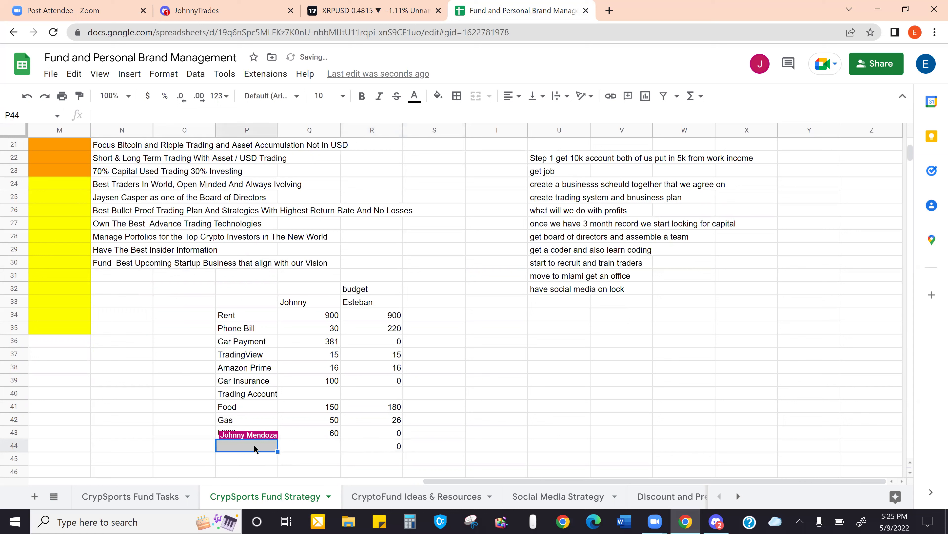
type("Internet")
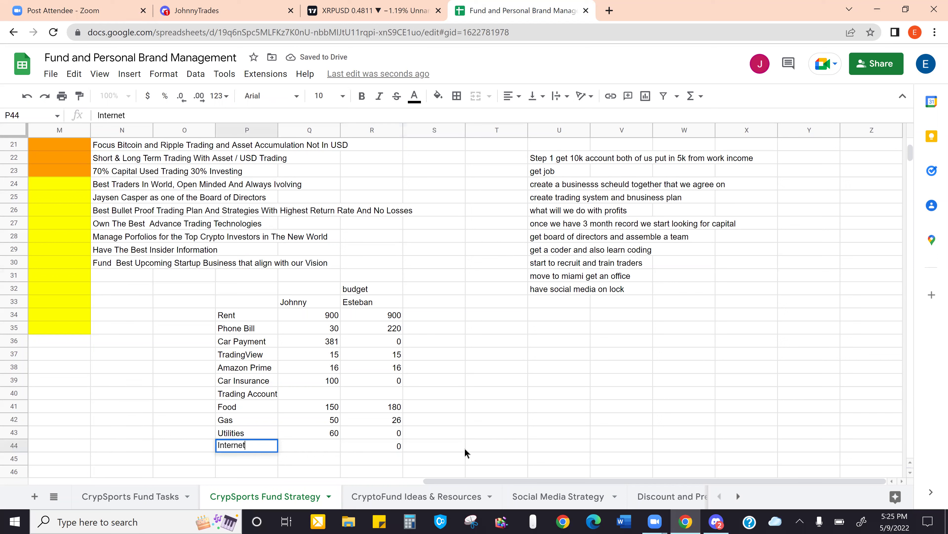
left_click(464, 449)
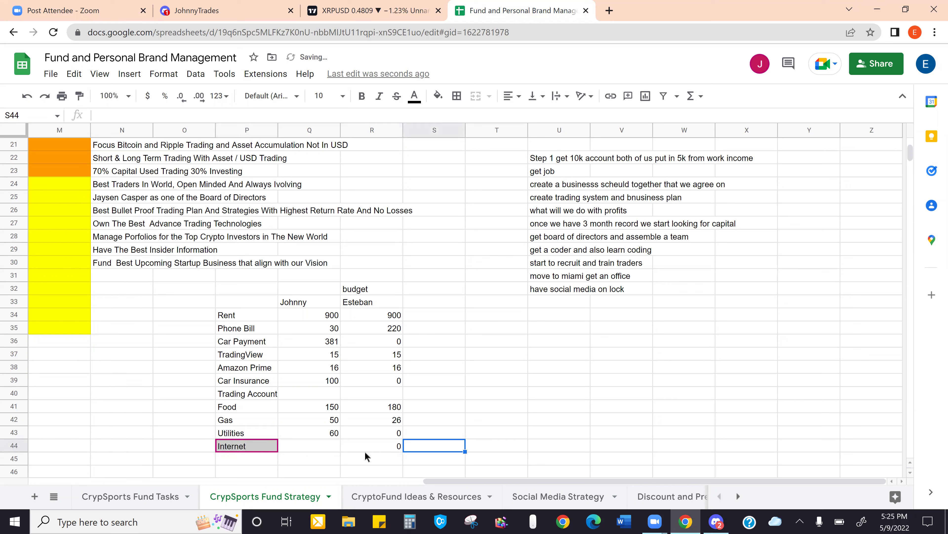
scroll(364, 452, "down", 1)
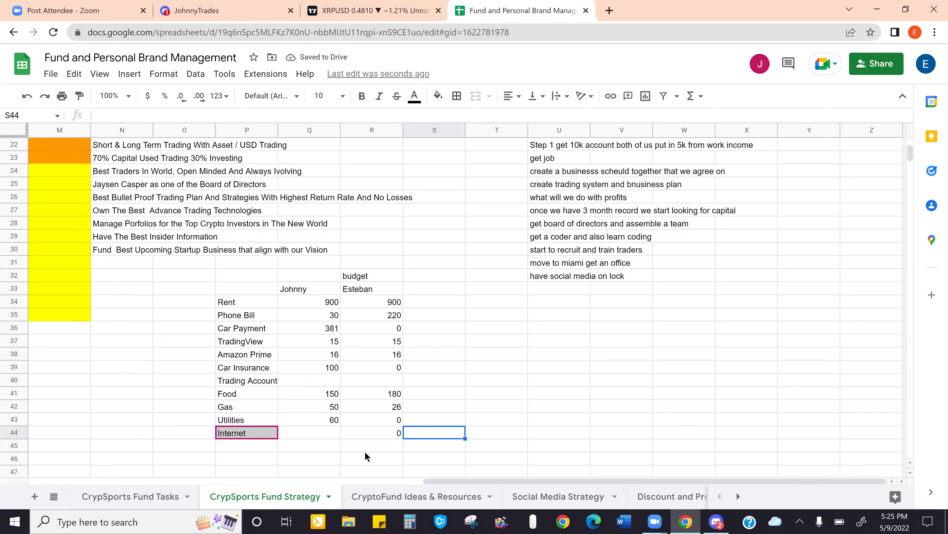
Close the XRPUSD TradingView chart page and return to the budget sheet
left_click(249, 445)
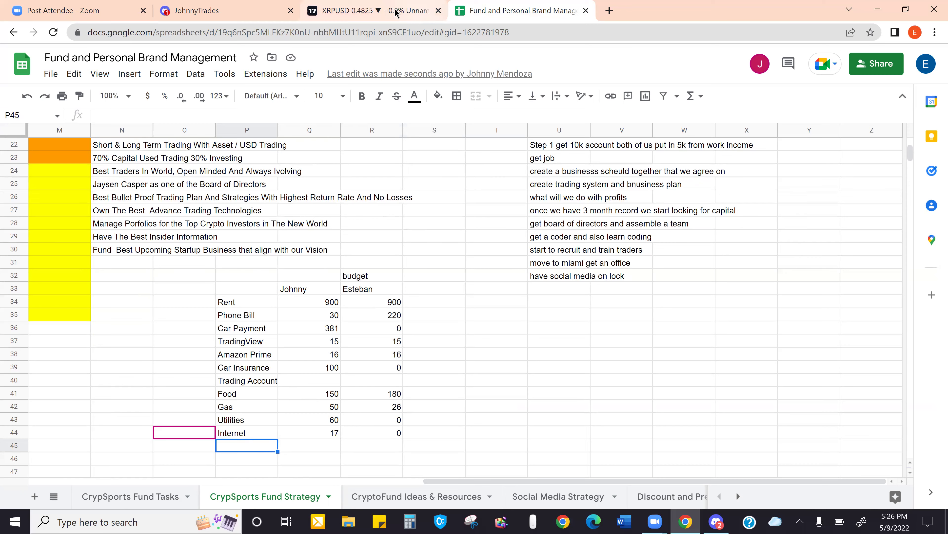
left_click(418, 19)
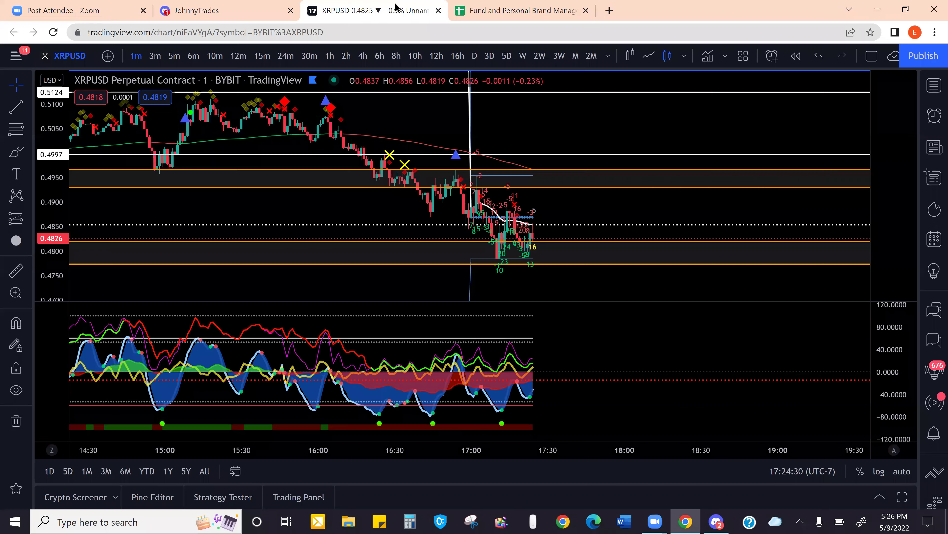
left_click(438, 12)
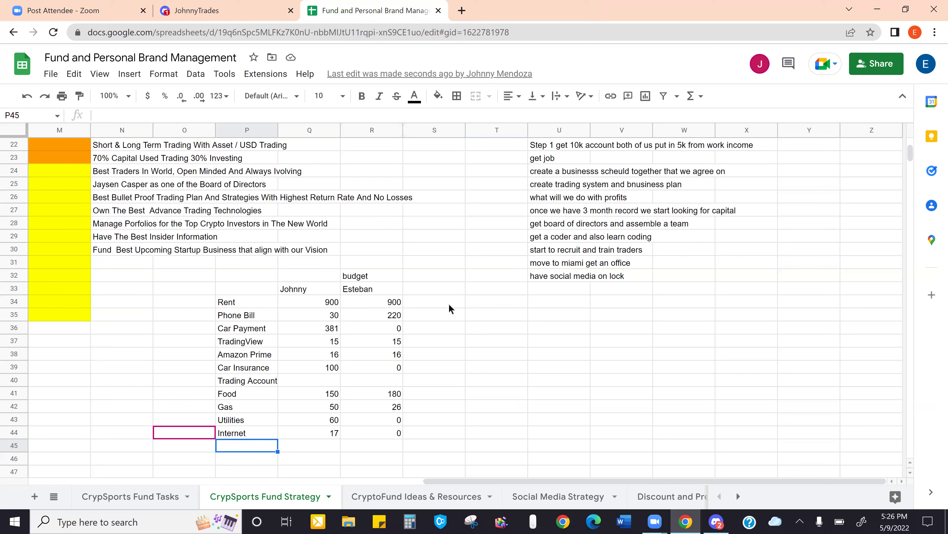
Enter 31 in S38 as the second partner's subtotal for TradingView and Amazon Prime
left_click_drag(449, 304, 453, 368)
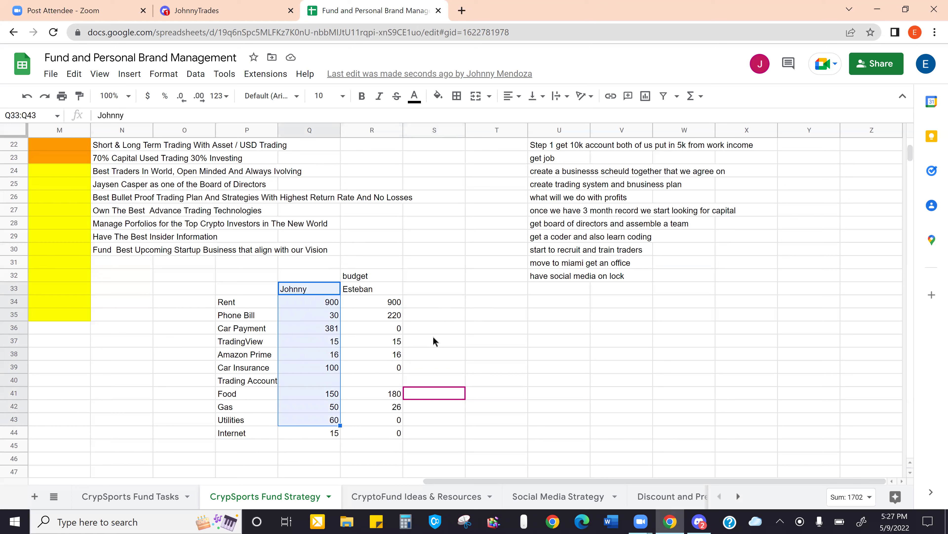
left_click_drag(432, 344, 432, 354)
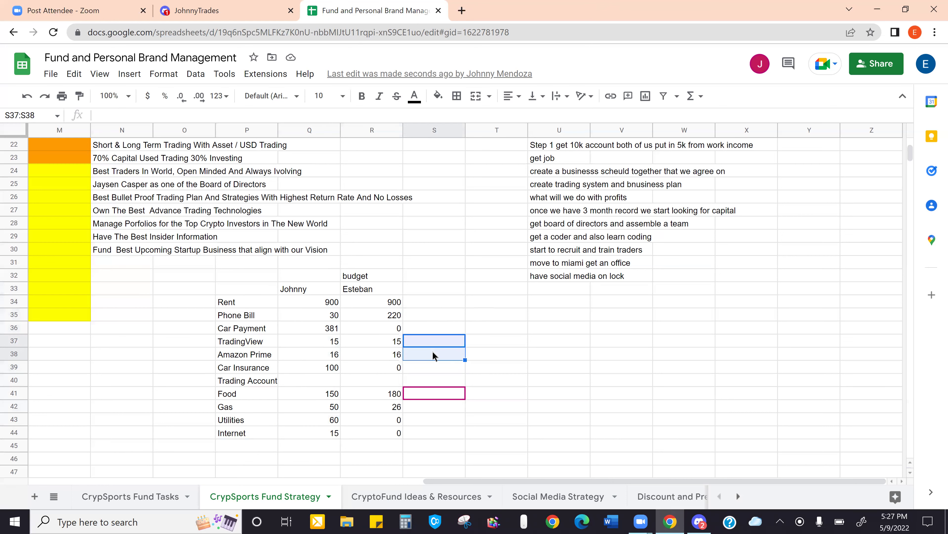
key("Right")
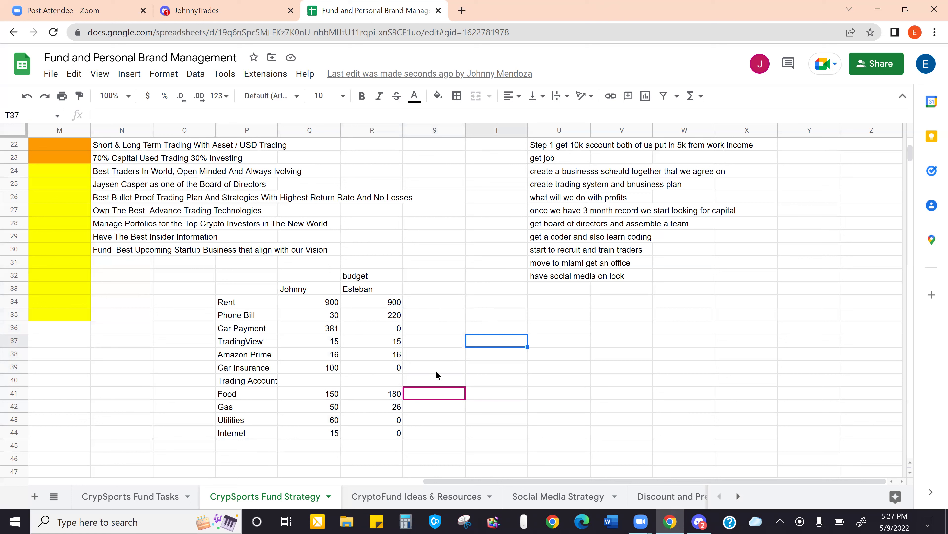
left_click(448, 358)
type("31")
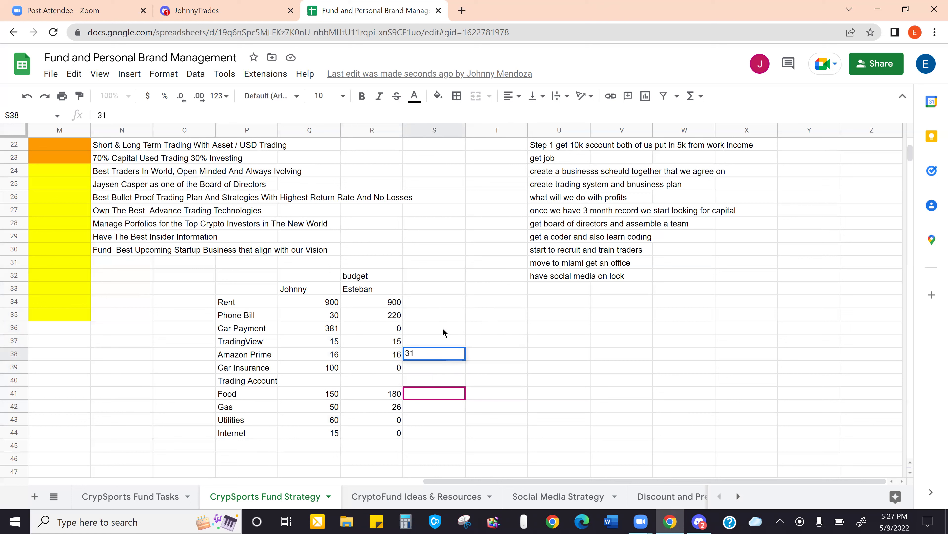
left_click(438, 305)
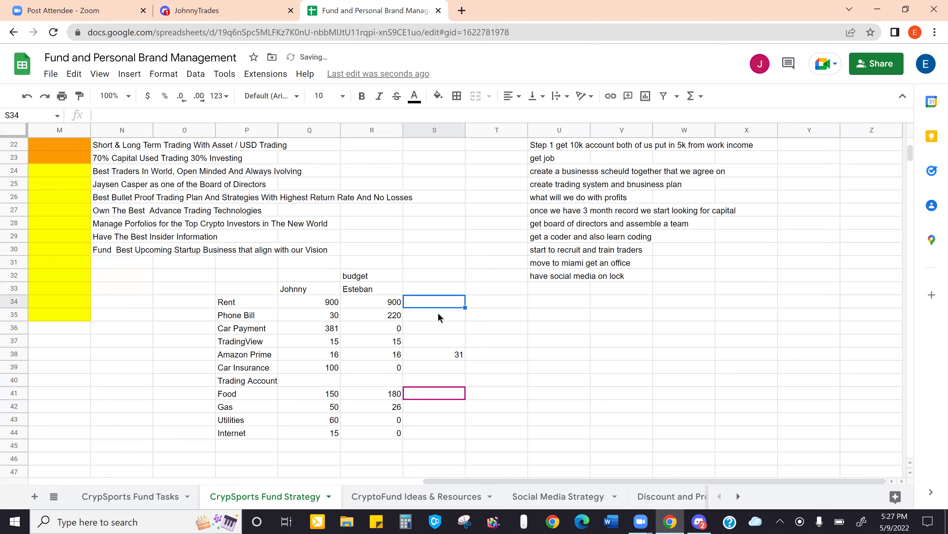
Enter 1120 in S35 as the second partner's subtotal for Rent and Phone Bill
left_click(439, 315)
type("1020")
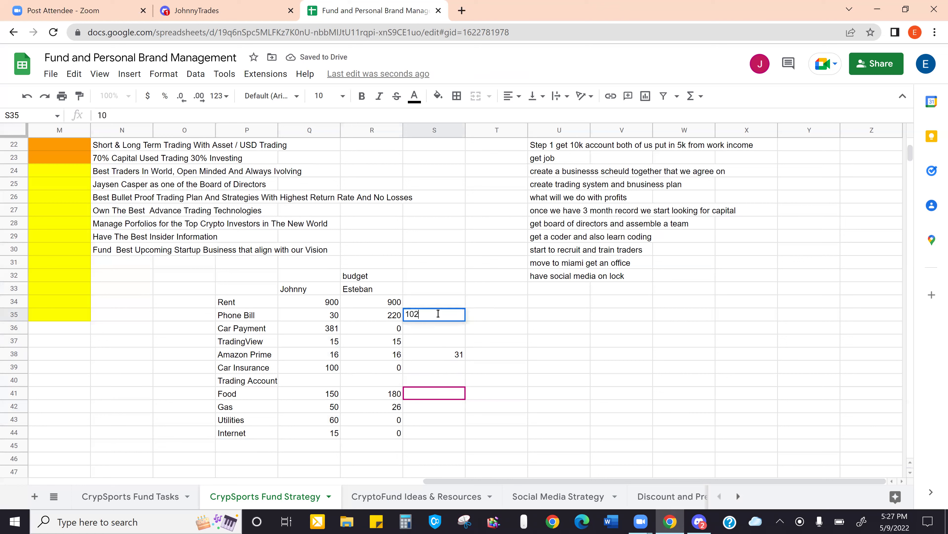
key("BackSpace")
key("BackSpace")
key("BackSpace")
type("120")
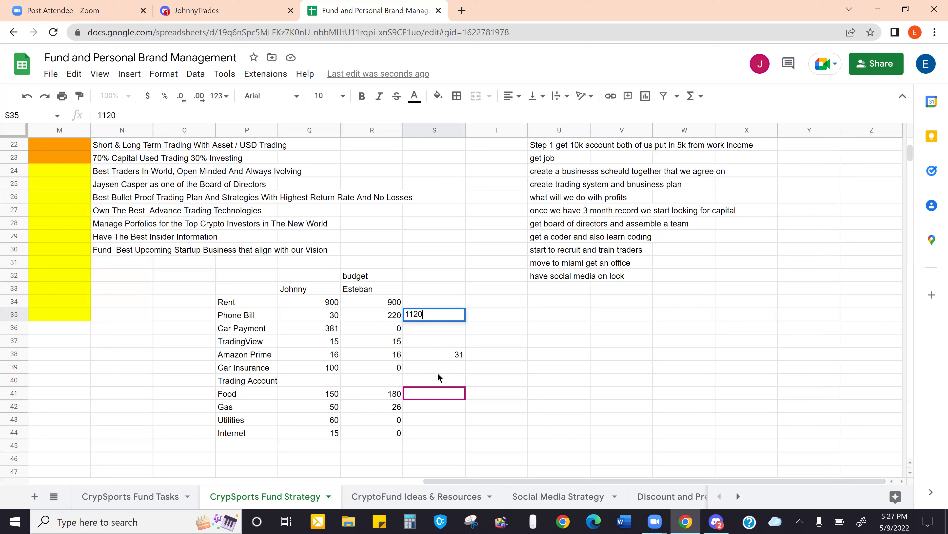
Enter 206 in S42 as the second partner's subtotal for Food and Gas
left_click(435, 402)
type("206")
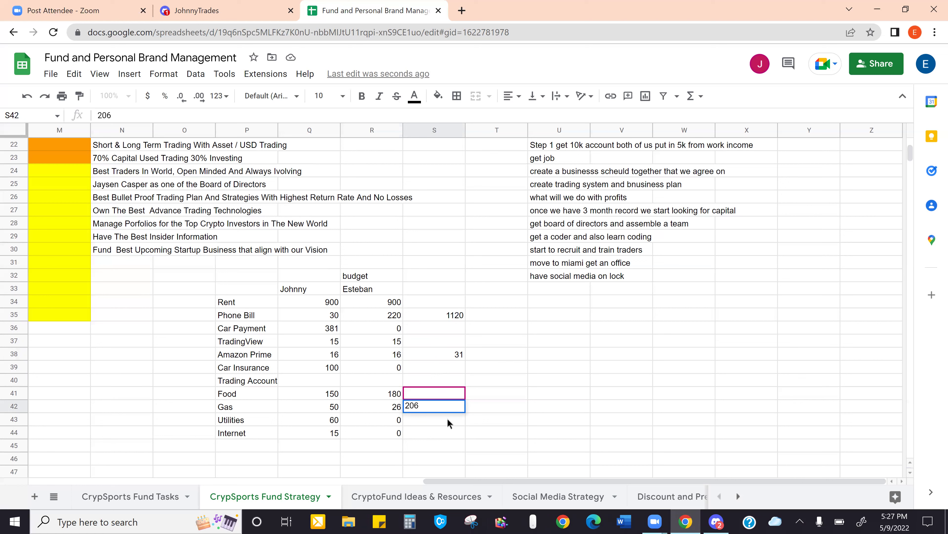
key("Return")
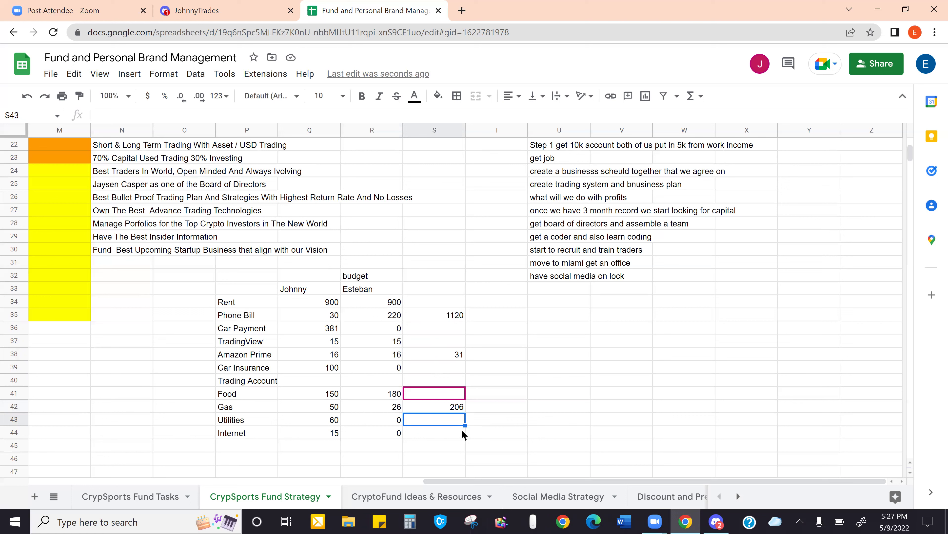
Add a misc expense row in P45 with 100 as the second partner's amount in R45
left_click(261, 445)
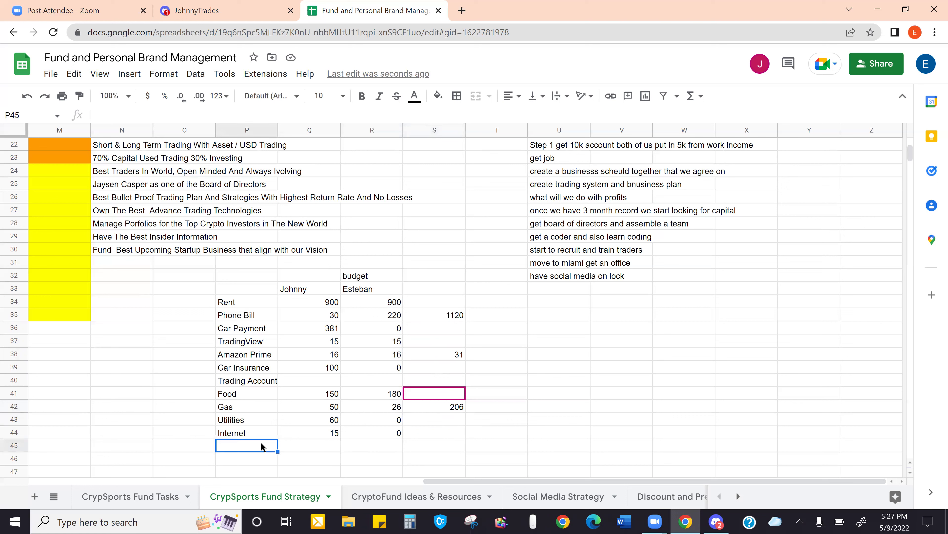
type("misc")
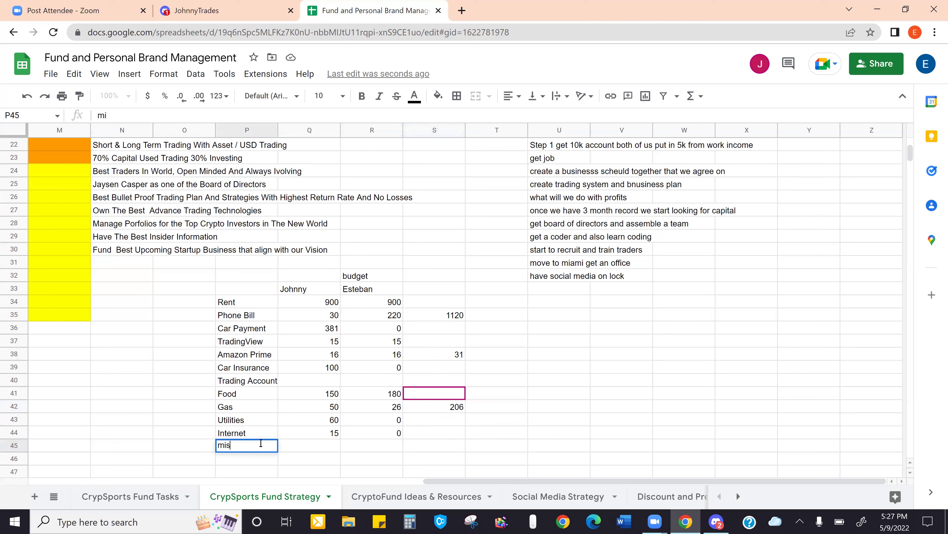
left_click(360, 446)
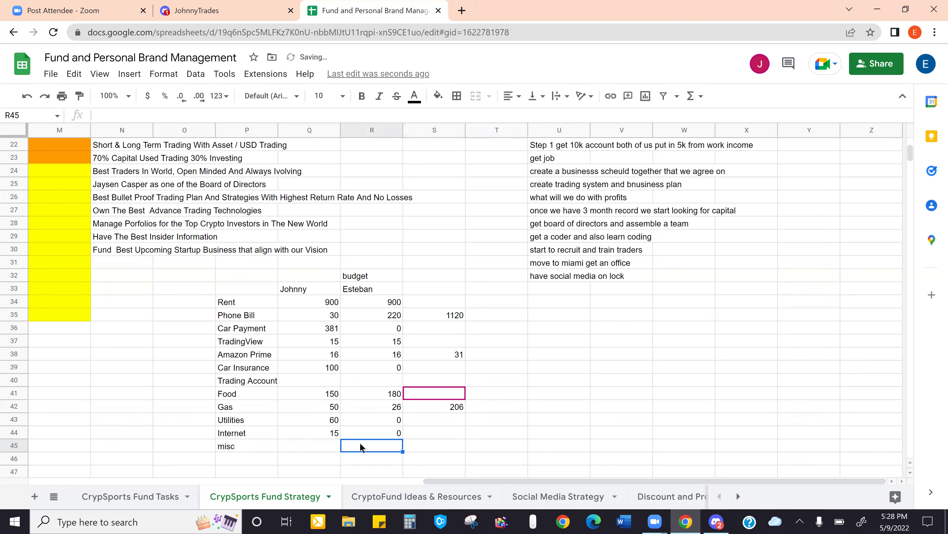
type("100")
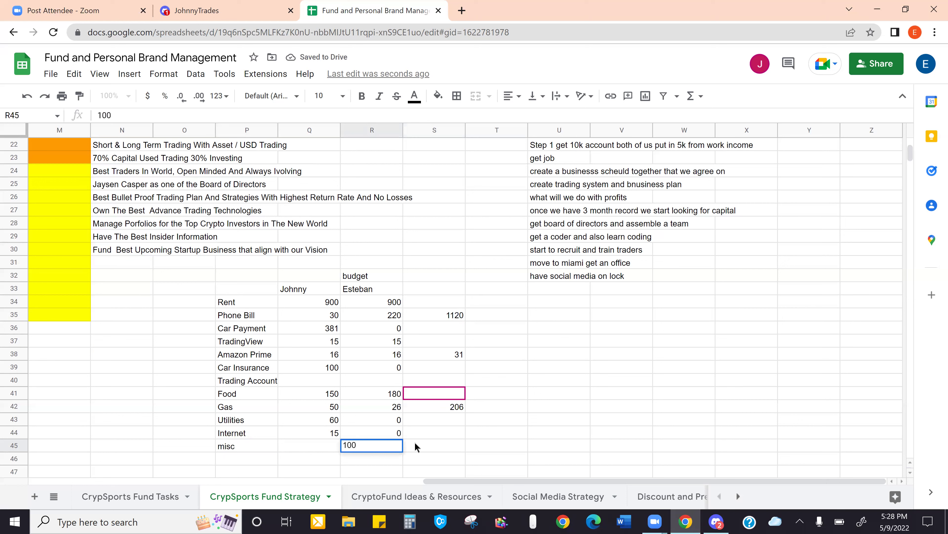
left_click(426, 440)
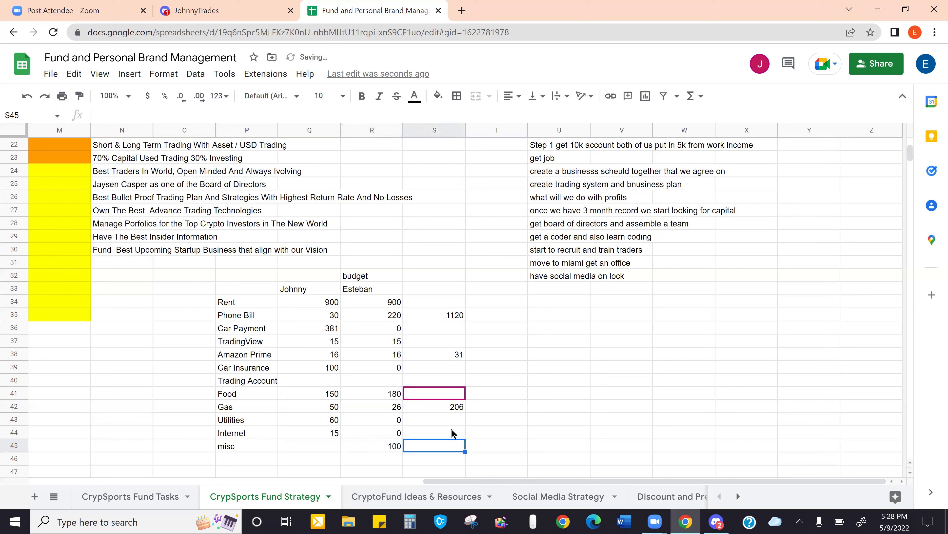
Enter 337 in S45 as the combined sum of the 31 and 206 subtotals and the misc amount
left_click_drag(462, 316, 470, 414)
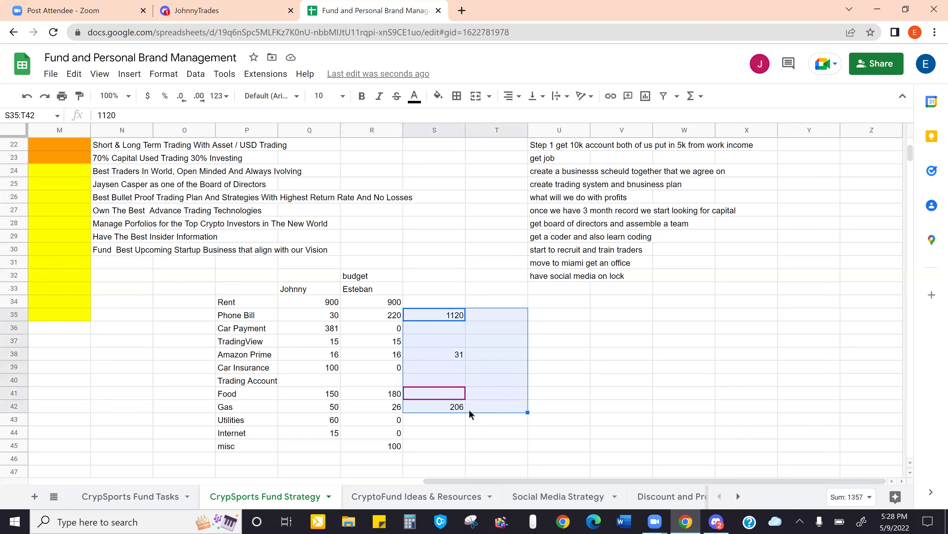
left_click(452, 441)
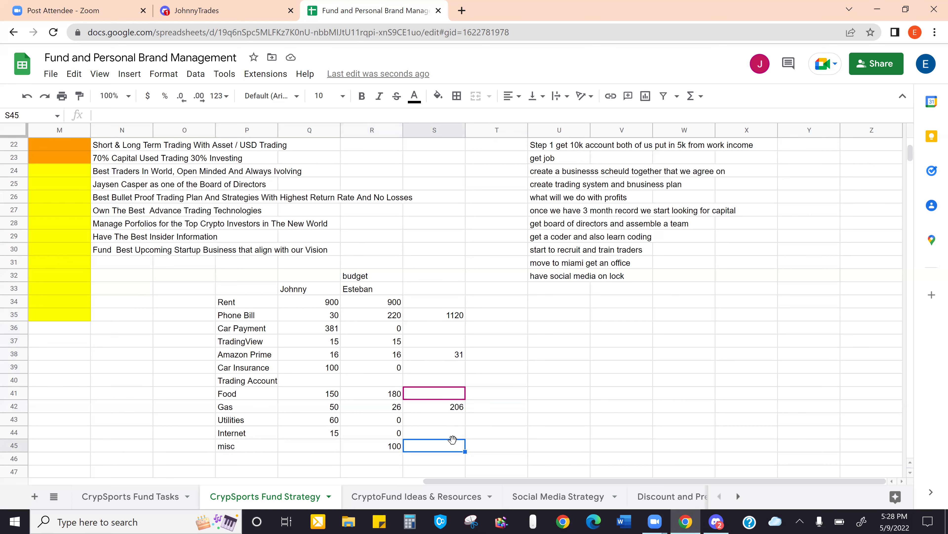
type("306")
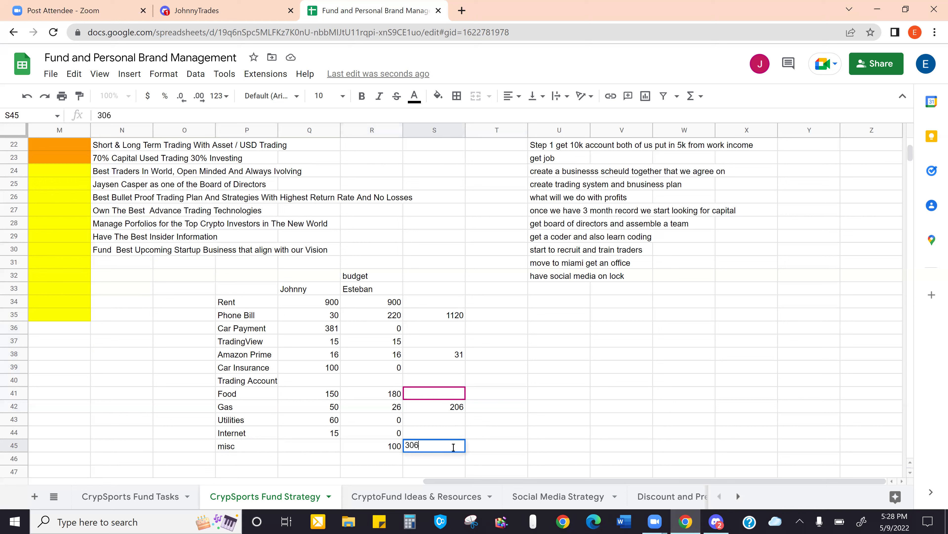
key("BackSpace")
key("BackSpace")
type("37")
key("Return")
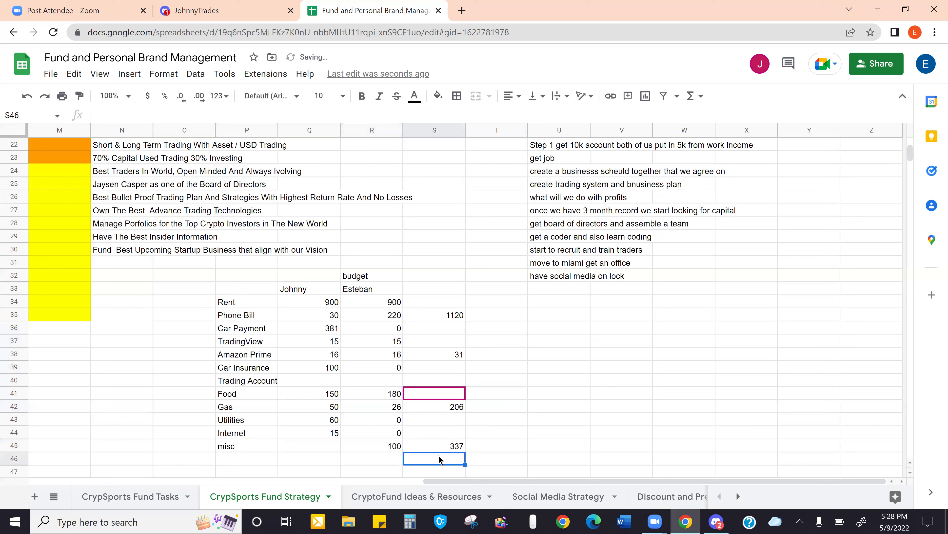
Enter the Rent and Phone Bill subtotal of 1120 in S46, directly below the 337 sum
type("1120")
left_click(485, 433)
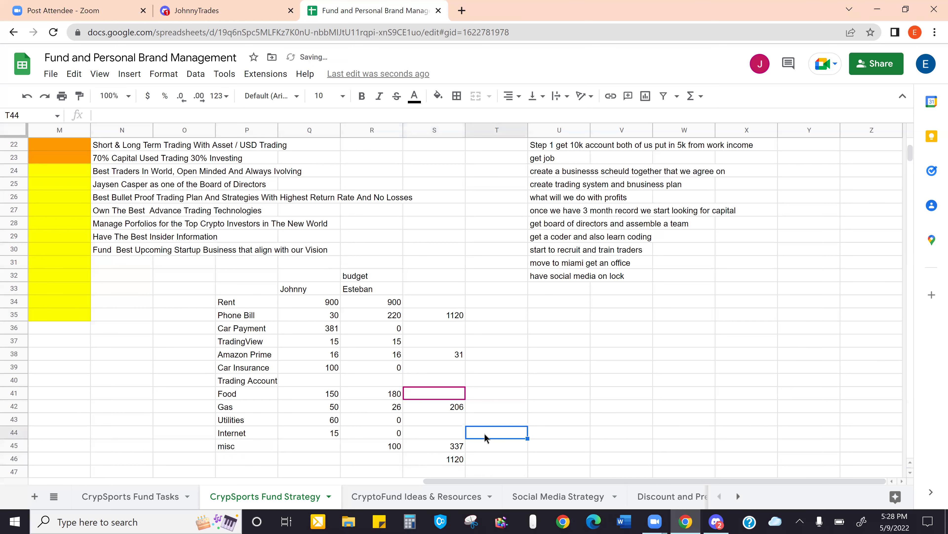
scroll(484, 433, "down", 1)
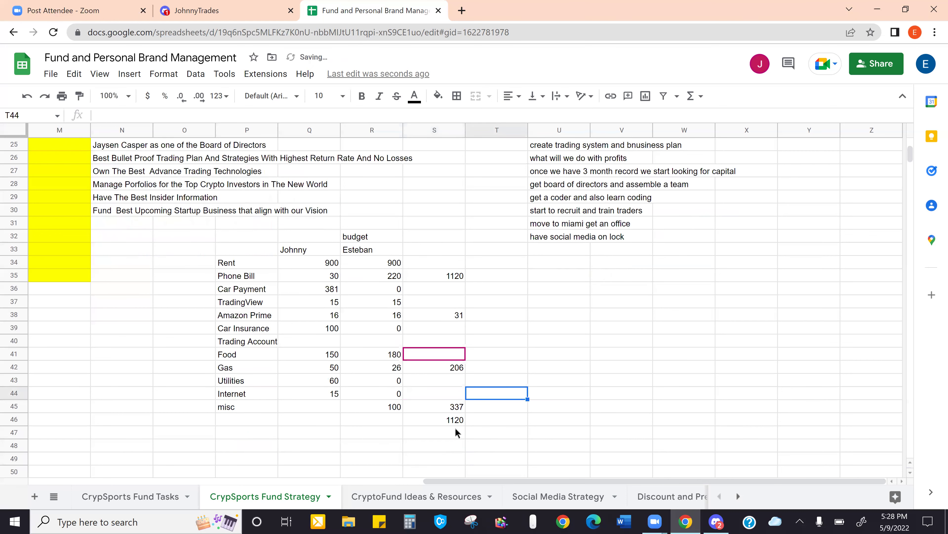
Enter the grand total 1457 in S47 and clear the scratch subtotals in S35:S46
left_click(455, 432)
type("1457")
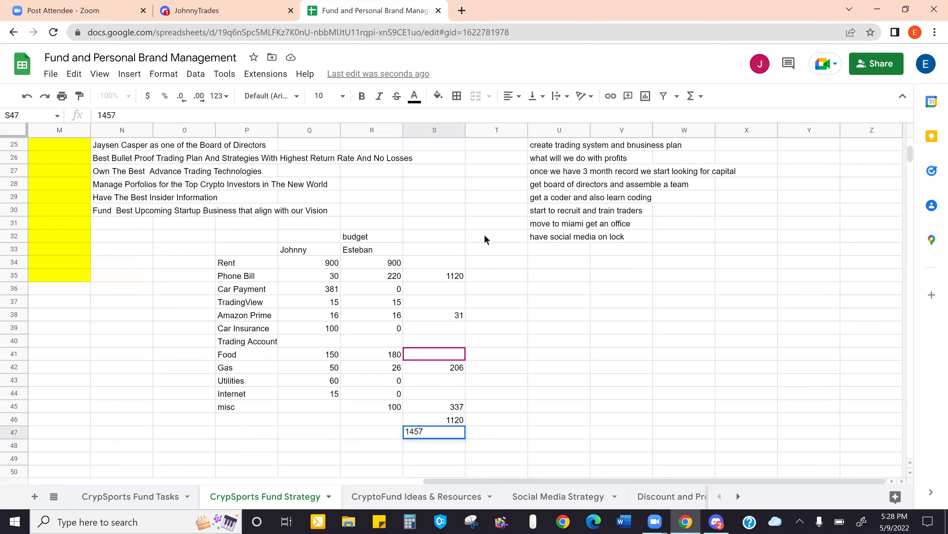
left_click_drag(454, 277, 459, 421)
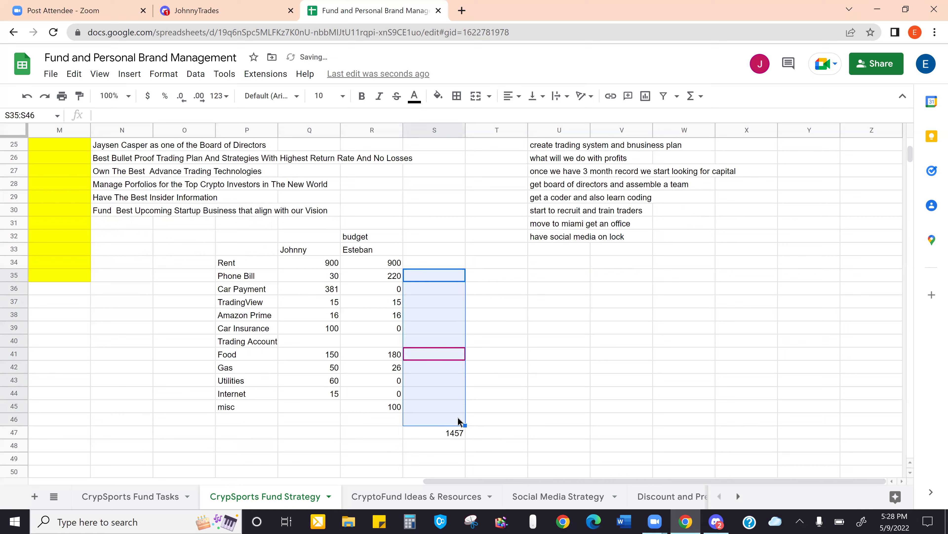
key("Delete")
left_click(495, 399)
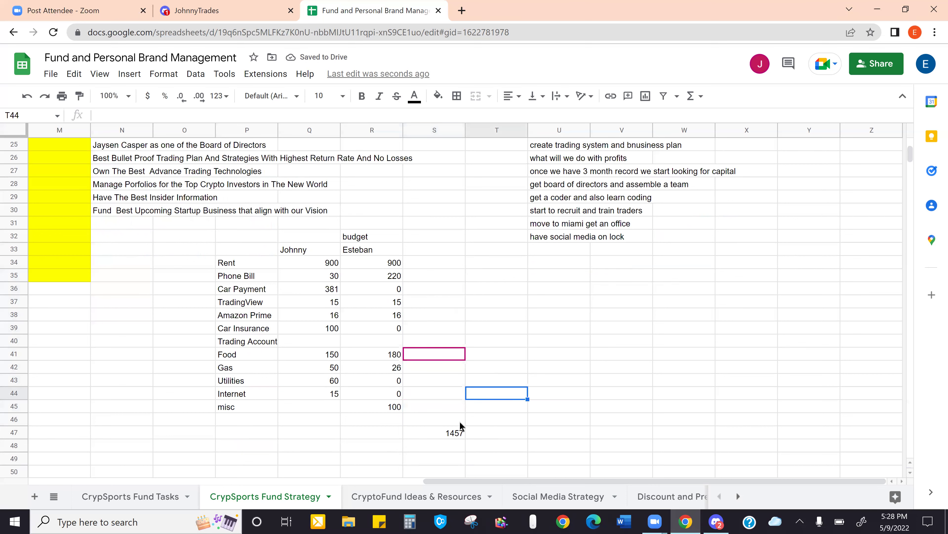
left_click(461, 429)
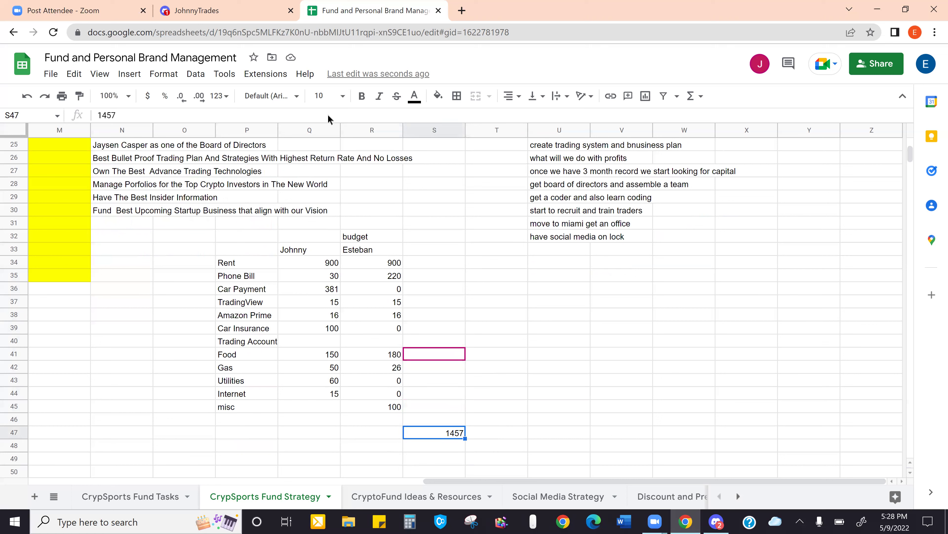
left_click(289, 5)
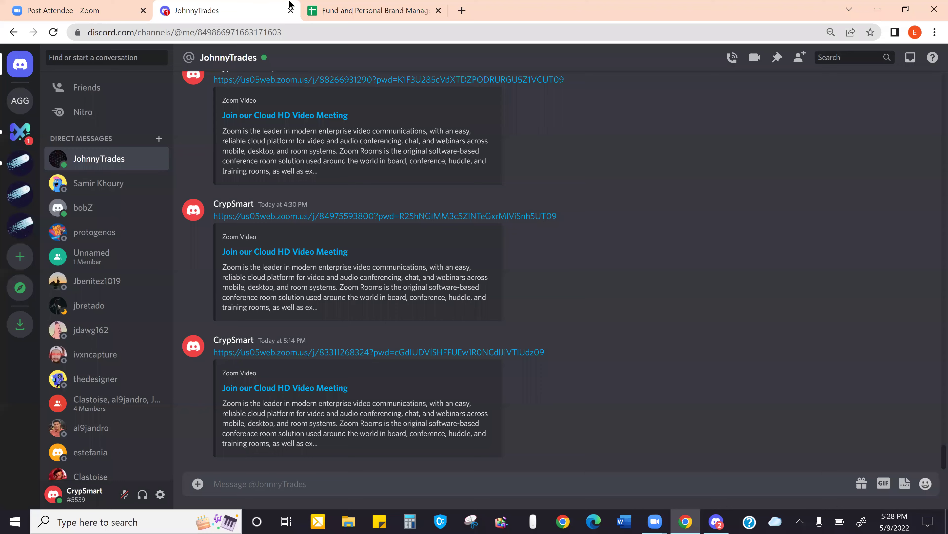
left_click(361, 5)
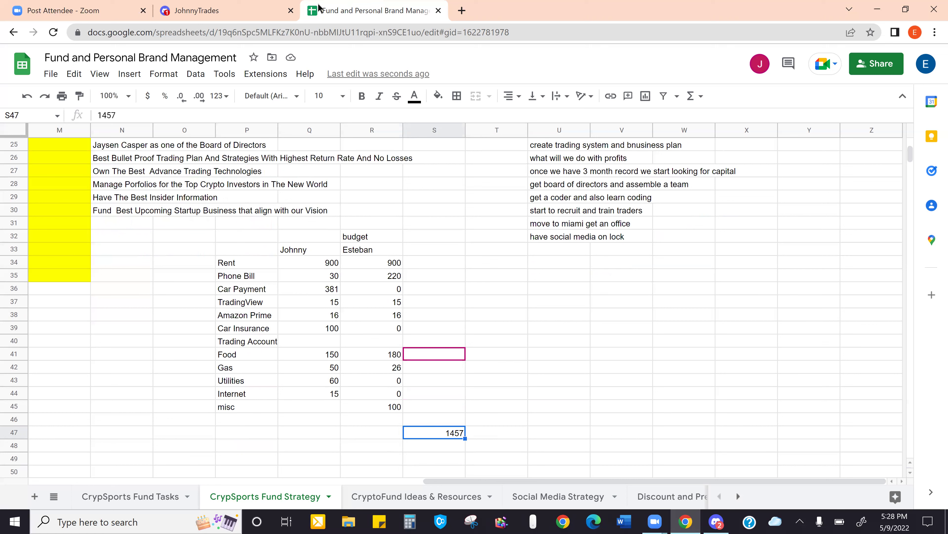
Add a Total row in P46 with 1457 as the second partner's total in R46
left_click(227, 419)
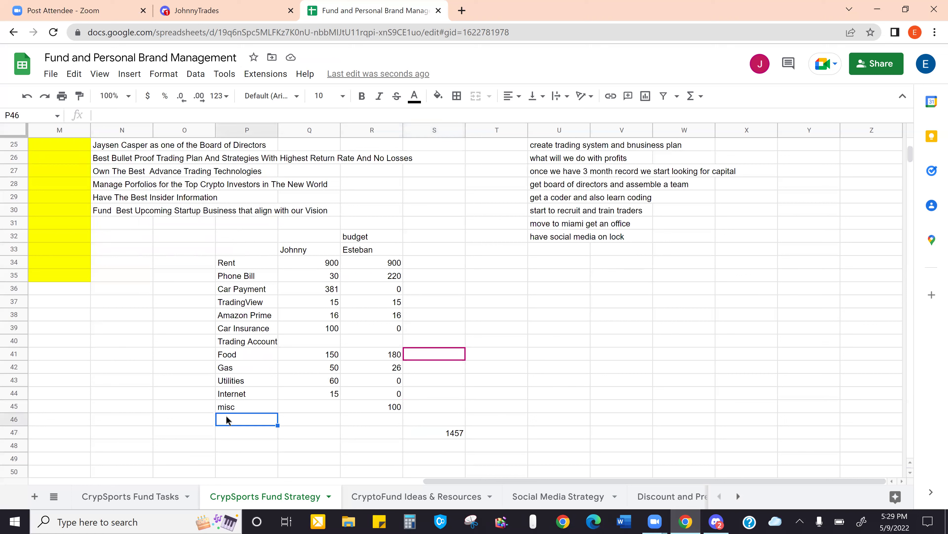
type("Total")
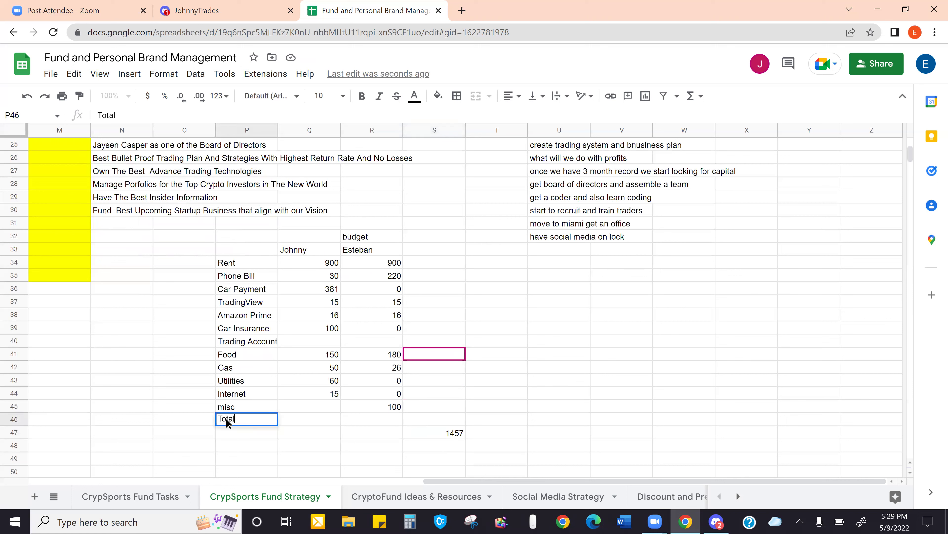
key("Tab")
key("Tab")
type("1457")
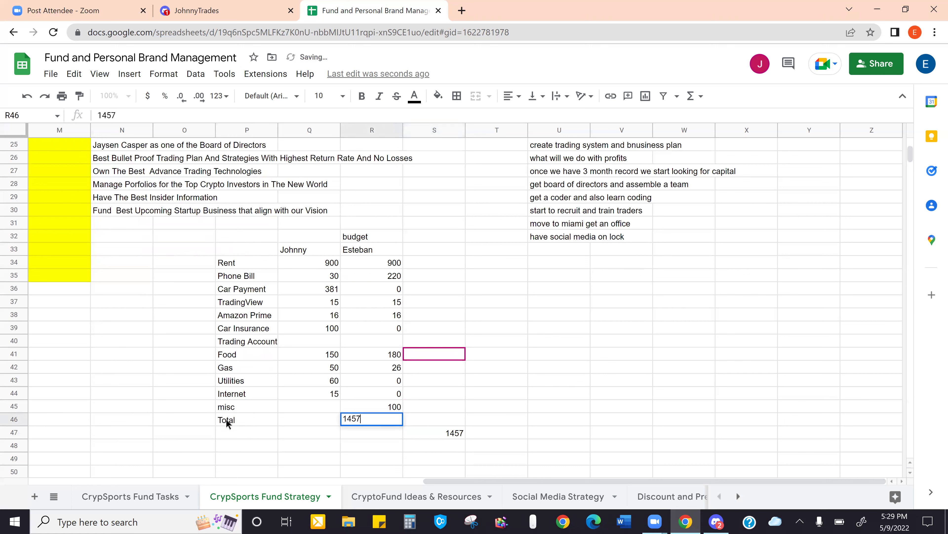
Clear the leftover scratch total of 1457 from cell S47
left_click(452, 438)
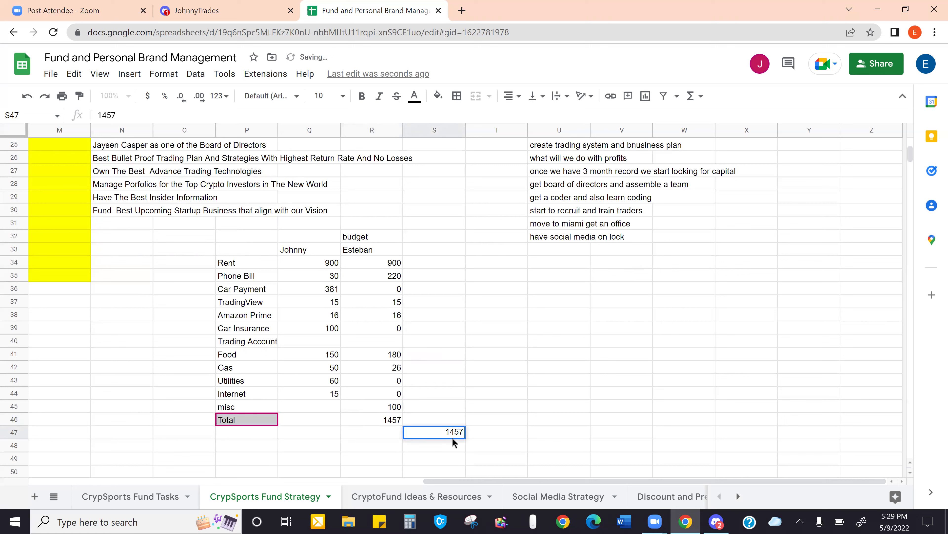
double_click(454, 432)
key("BackSpace")
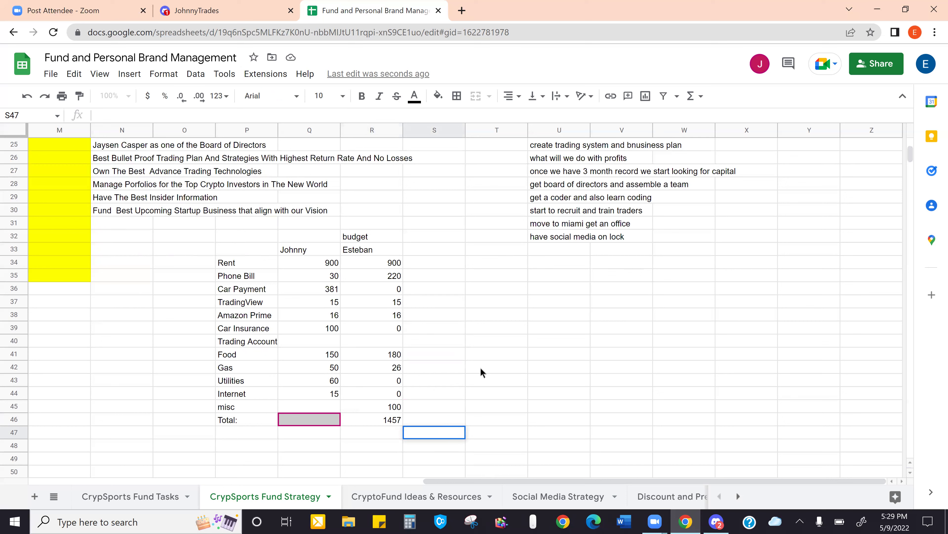
scroll(481, 367, "down", 1)
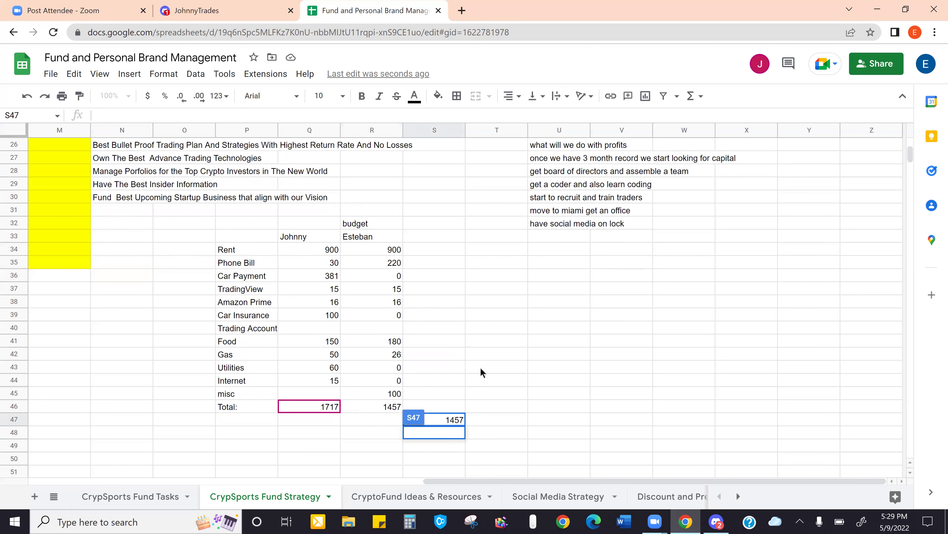
Enter 2500 in T43, to the side of the budget table
left_click(480, 368)
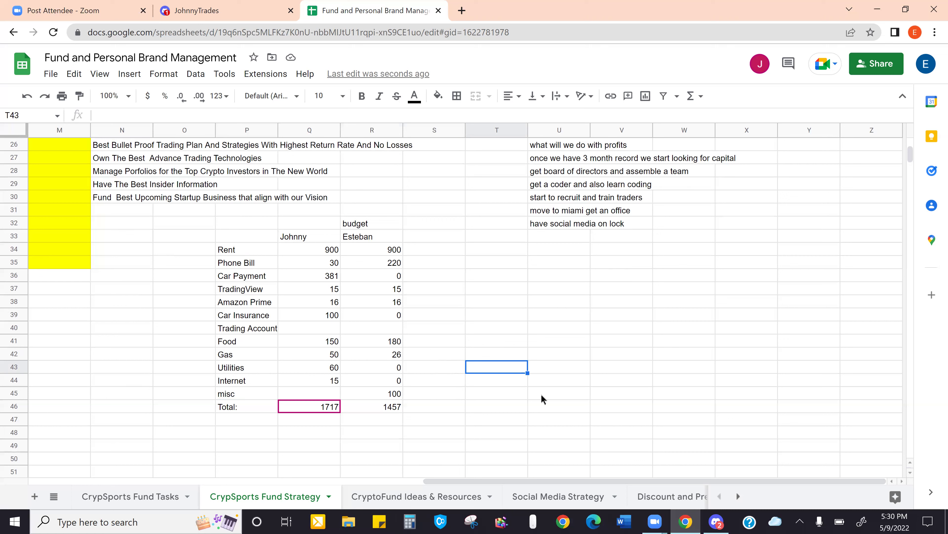
type("2500")
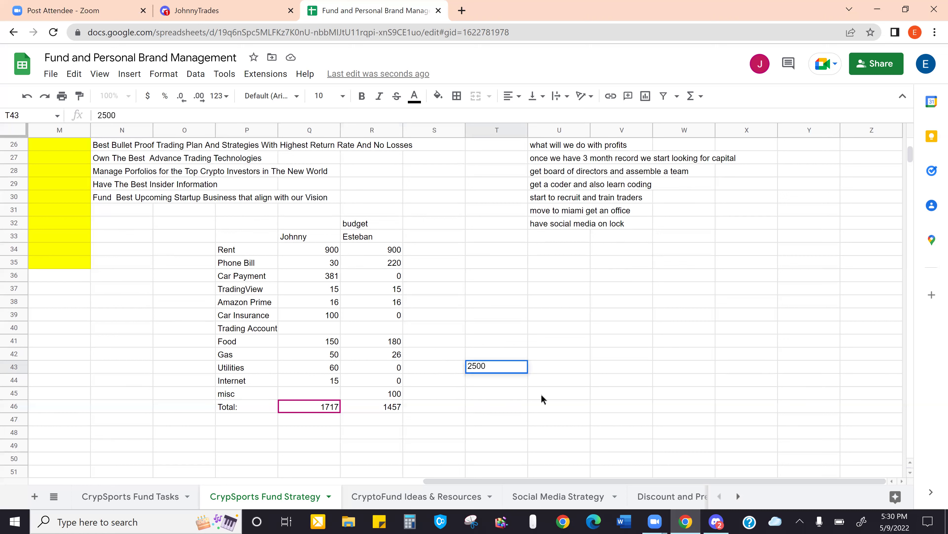
left_click(492, 392)
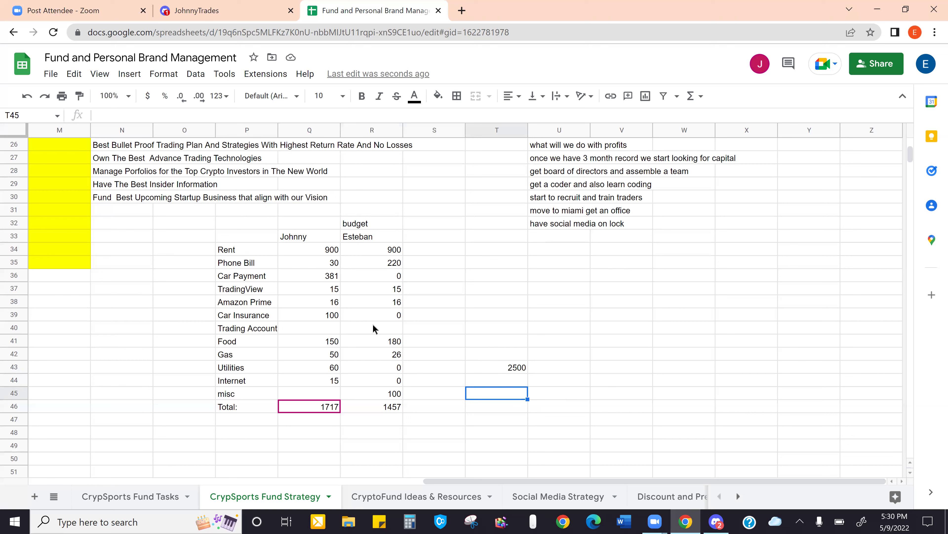
Enter 1000 as the second partner's Trading Account amount in R40 and select the expenses above it in R34:R39
left_click(374, 328)
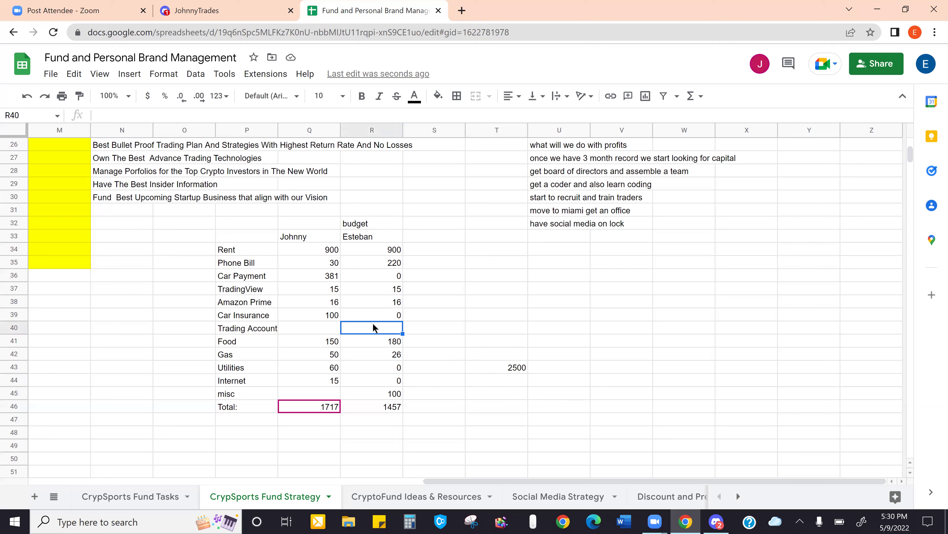
type("1000")
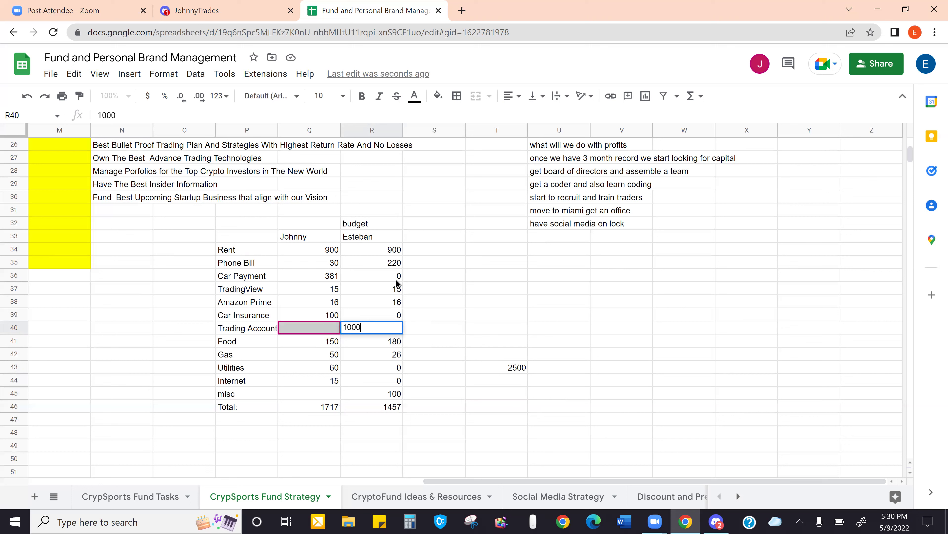
left_click_drag(398, 263, 397, 315)
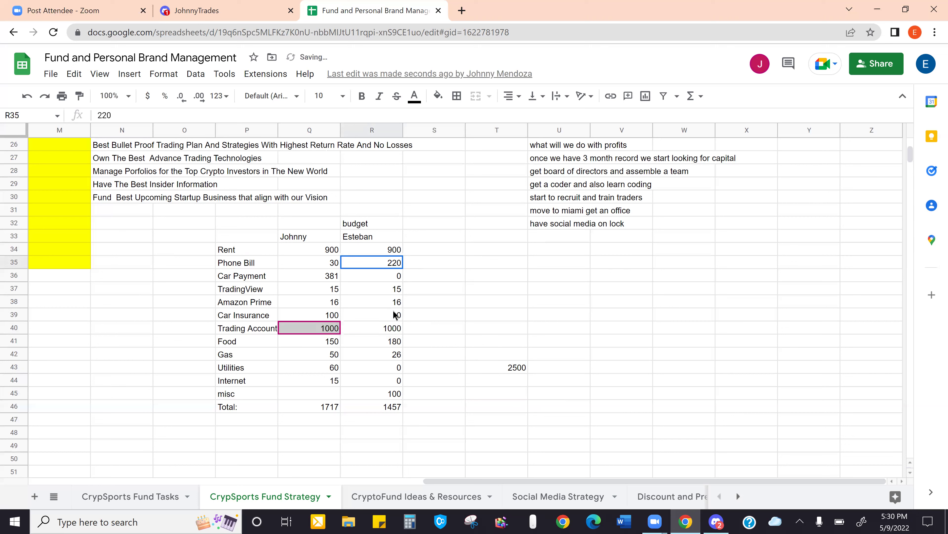
left_click_drag(400, 248, 396, 318)
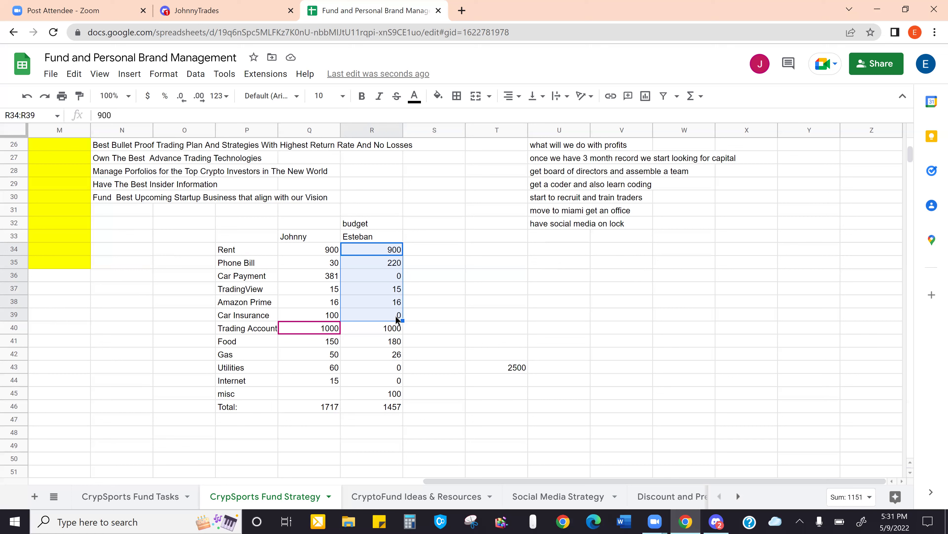
Change the second partner's Trading Account amount in R40 to the range 1k-2k
double_click(390, 327)
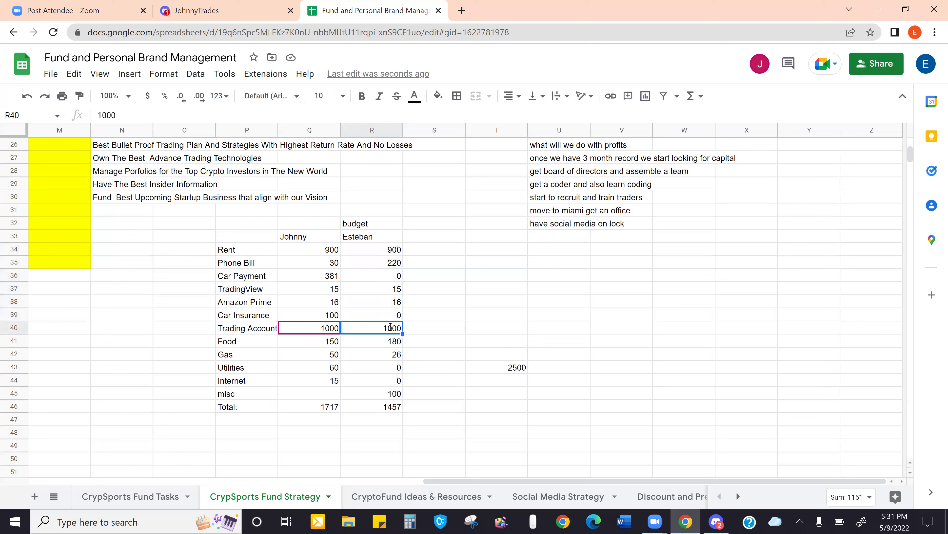
key("BackSpace")
key("BackSpace")
key("BackSpace")
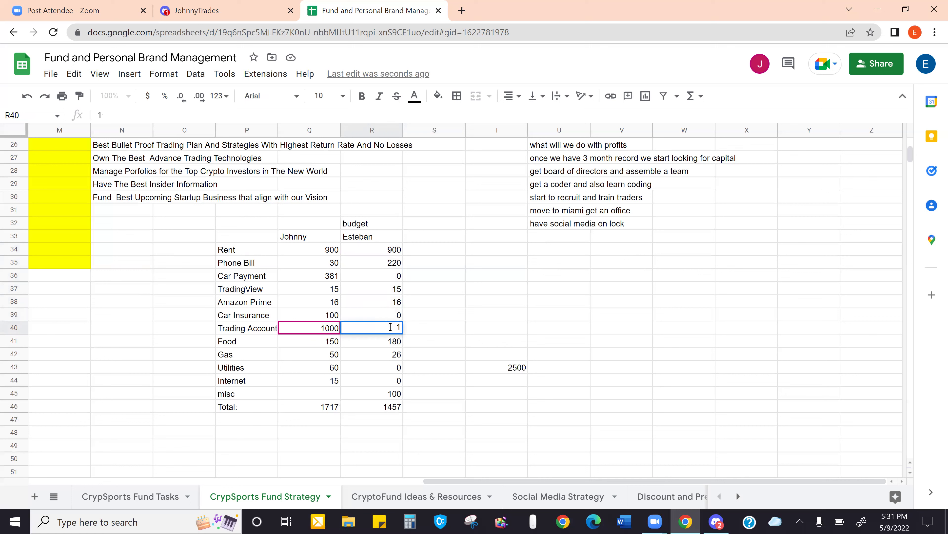
type("k-2k")
key("Down")
key("Down")
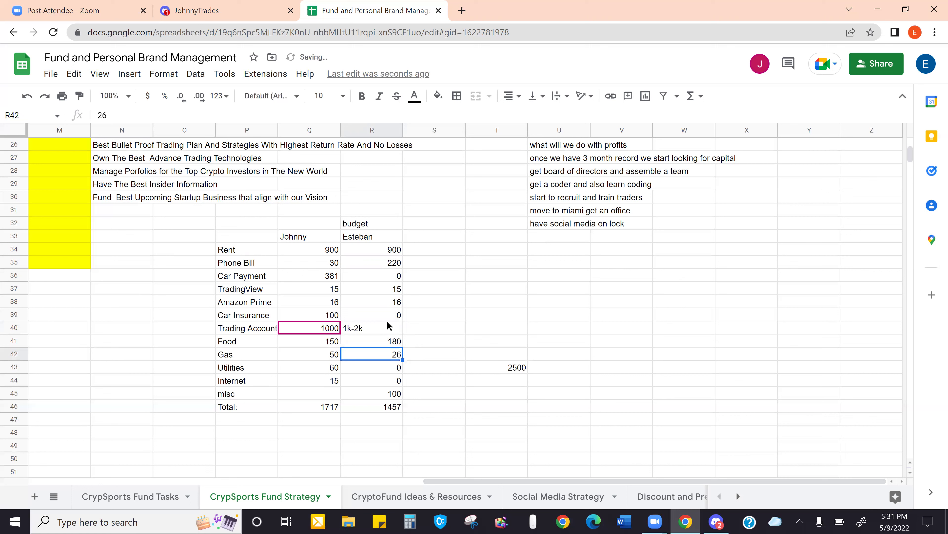
Raise the upper end of the second partner's Trading Account range in R40 so it reads 1k-5k
key("Up")
key("Up")
key("Up")
key("Down")
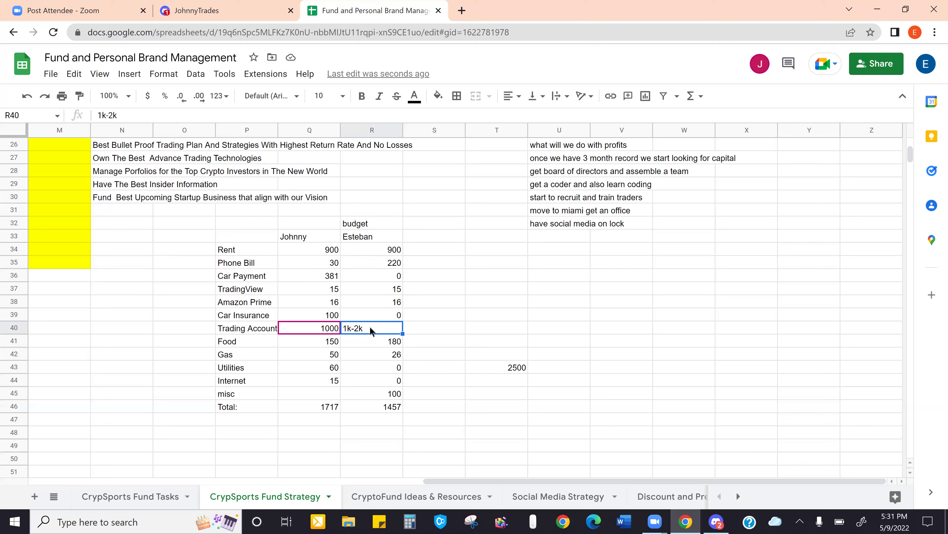
left_click(136, 119)
key("BackSpace")
key("BackSpace")
type("5k")
left_click(272, 358)
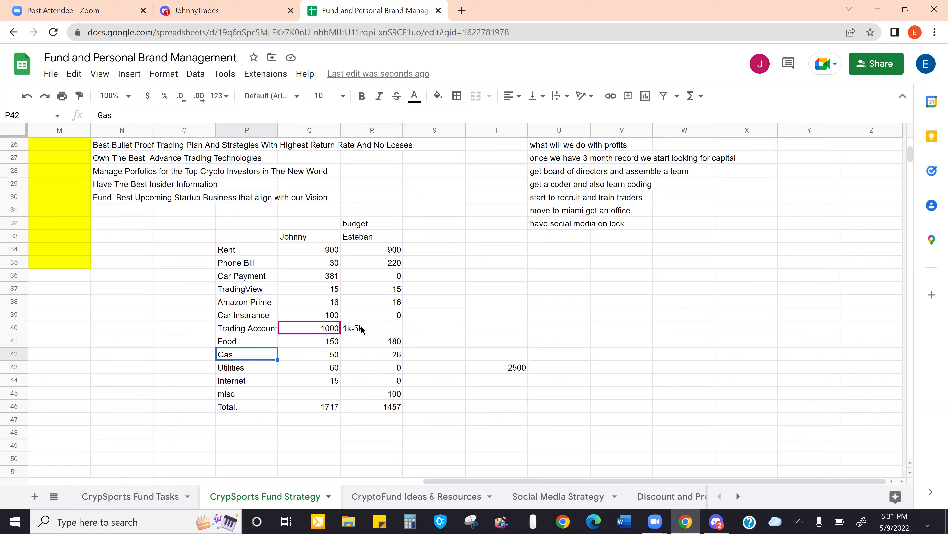
Open the bookmarked Crypto Fear & Greed Index page in a new browser tab
left_click(255, 5)
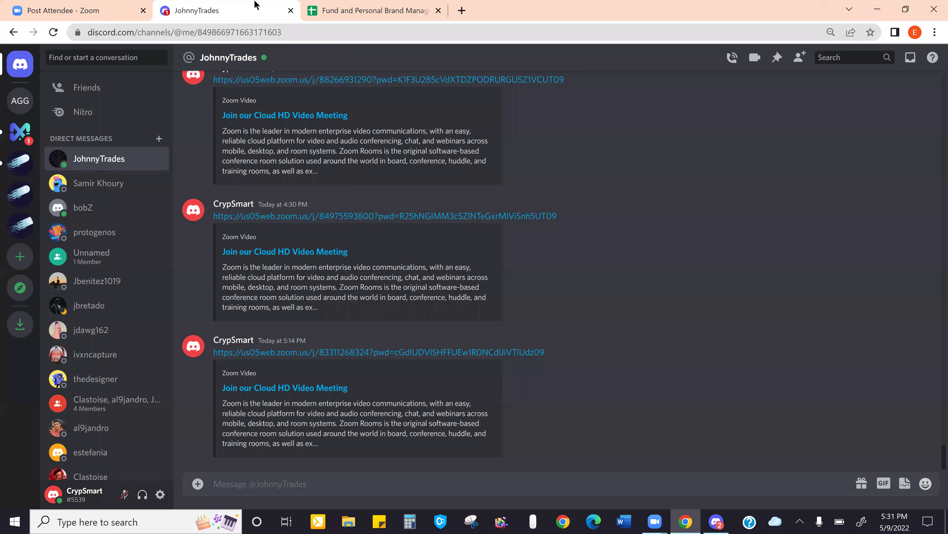
left_click(462, 10)
left_click(411, 4)
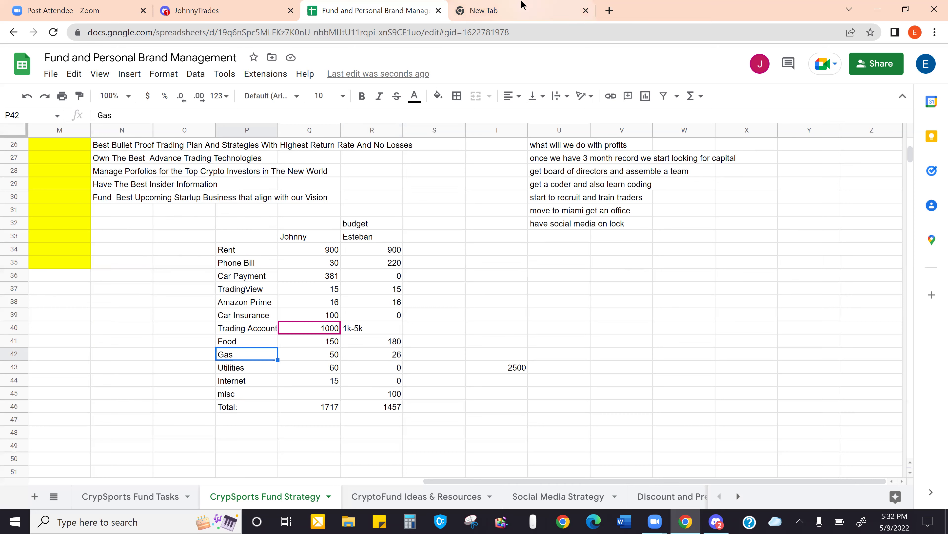
left_click(521, 11)
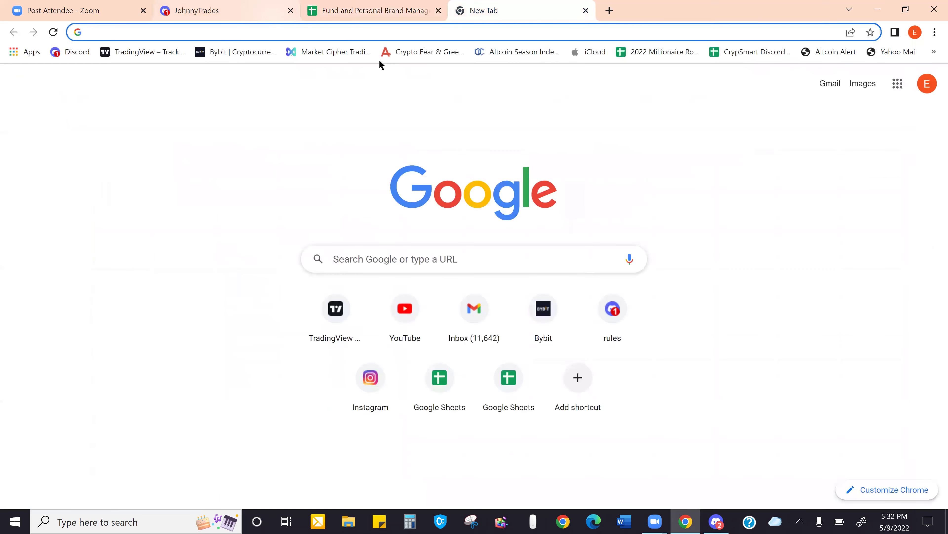
left_click(403, 52)
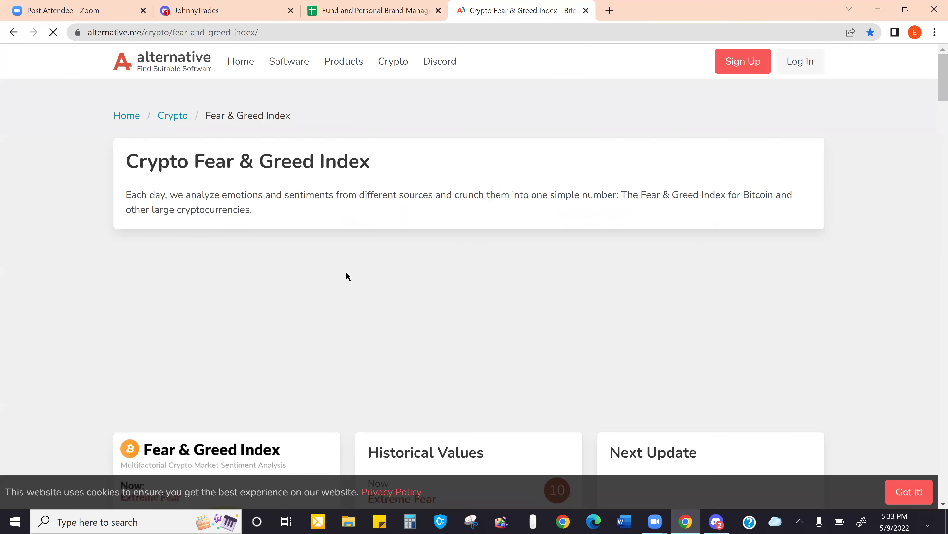
Capture a rectangular snip of the Fear & Greed Index gauge together with the Historical Values card
scroll(345, 271, "down", 3)
scroll(344, 272, "down", 3)
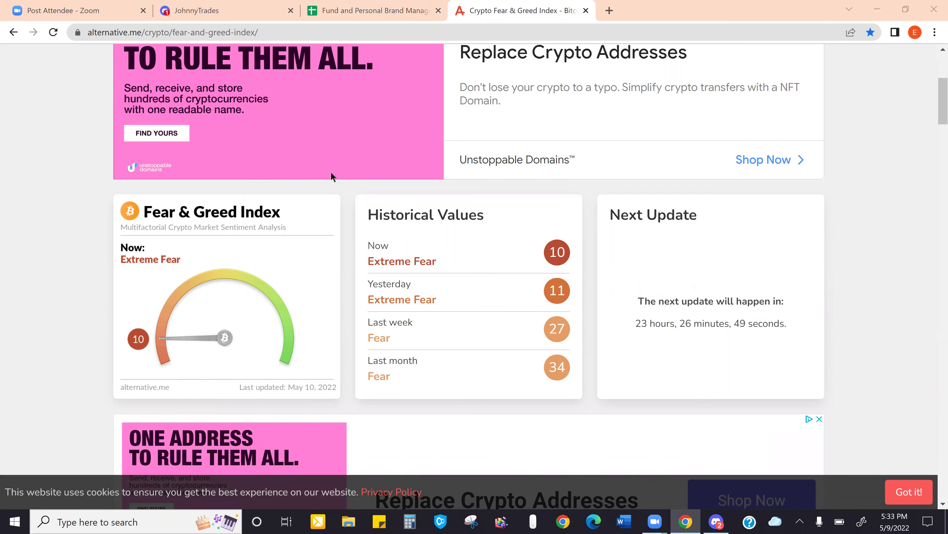
left_click_drag(102, 185, 595, 410)
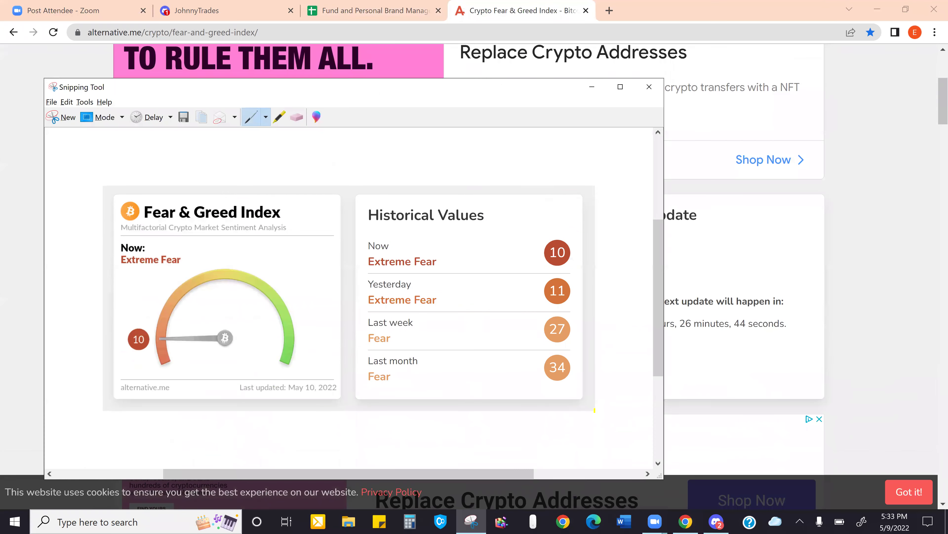
Switch to Discord and open the market-update channel in the CrypSmart & SportsXCapital server
left_click(198, 11)
left_click(20, 162)
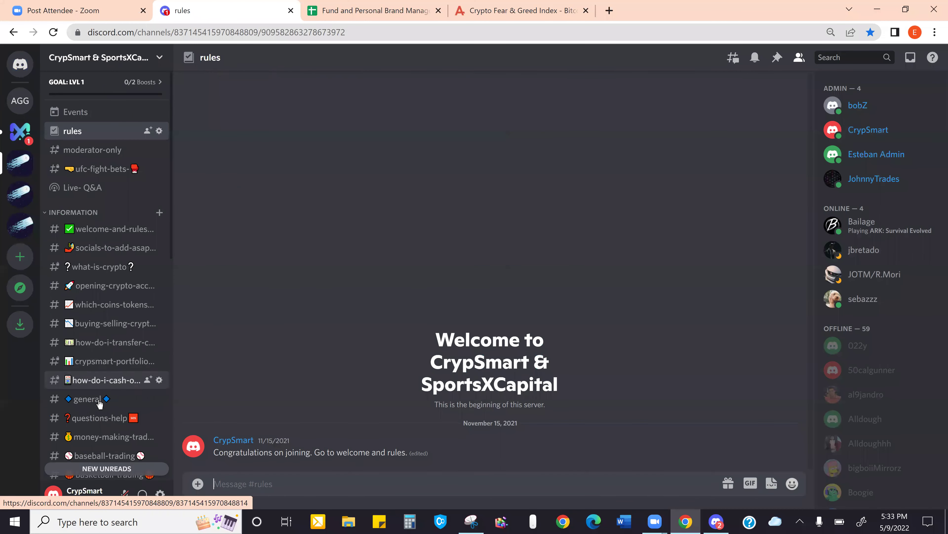
scroll(99, 404, "down", 1)
scroll(100, 404, "down", 2)
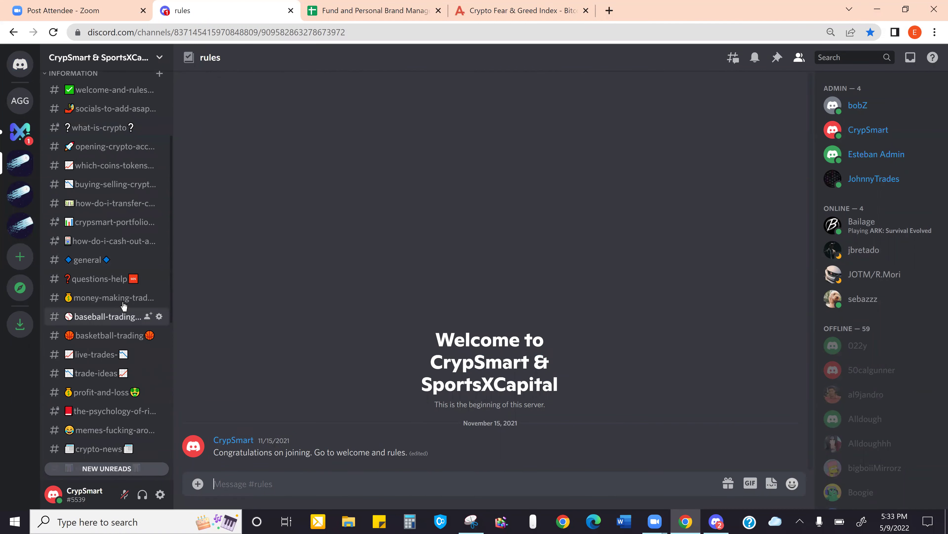
scroll(120, 314, "down", 1)
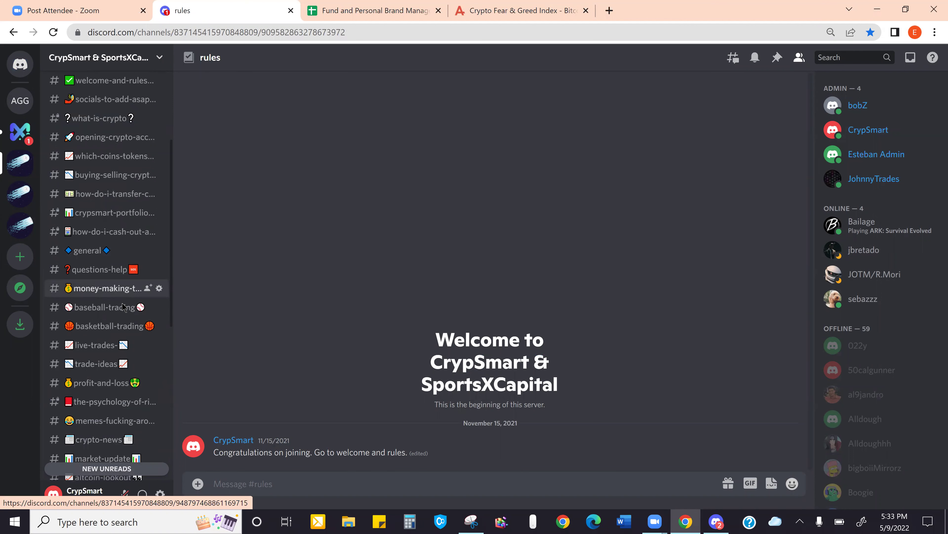
scroll(110, 373, "down", 2)
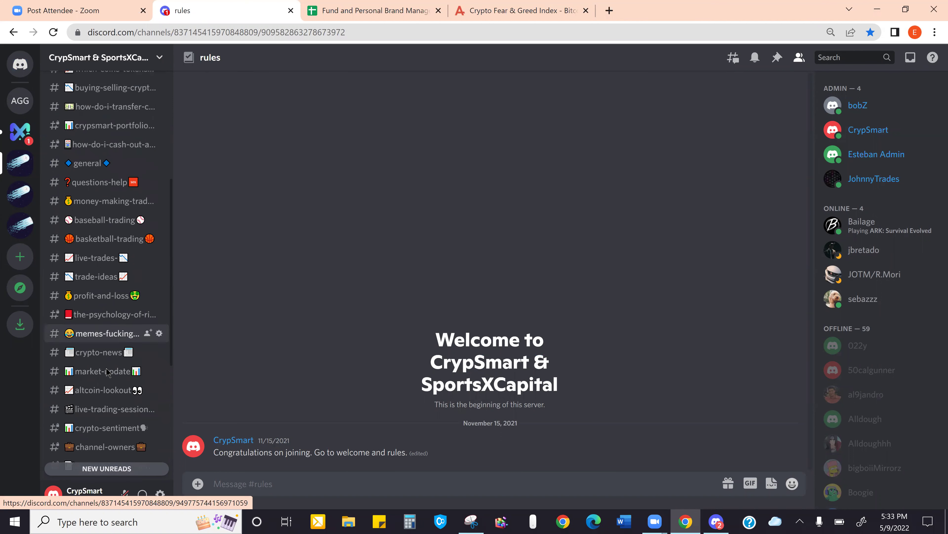
left_click(110, 357)
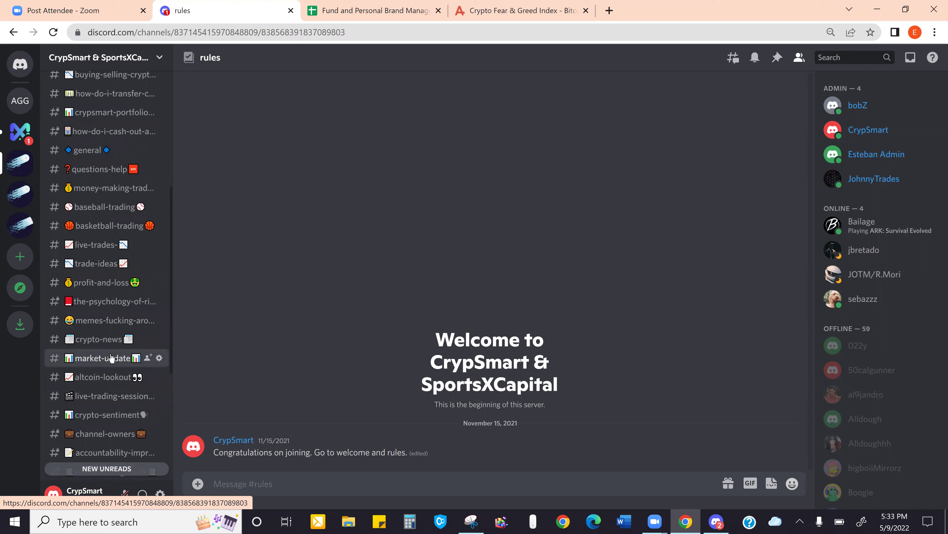
Post the captured Fear & Greed Index snip as an image message in the market-update channel
key("ctrl+v")
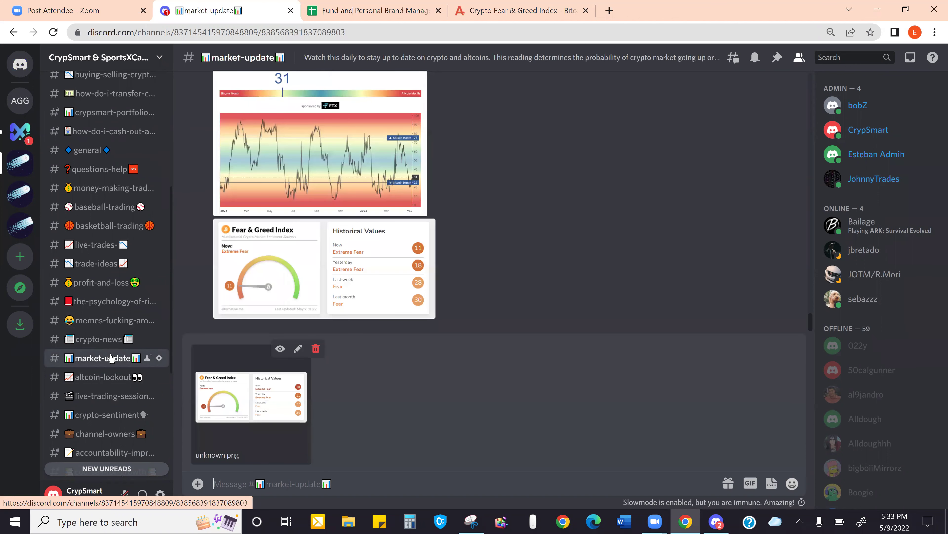
key("Return")
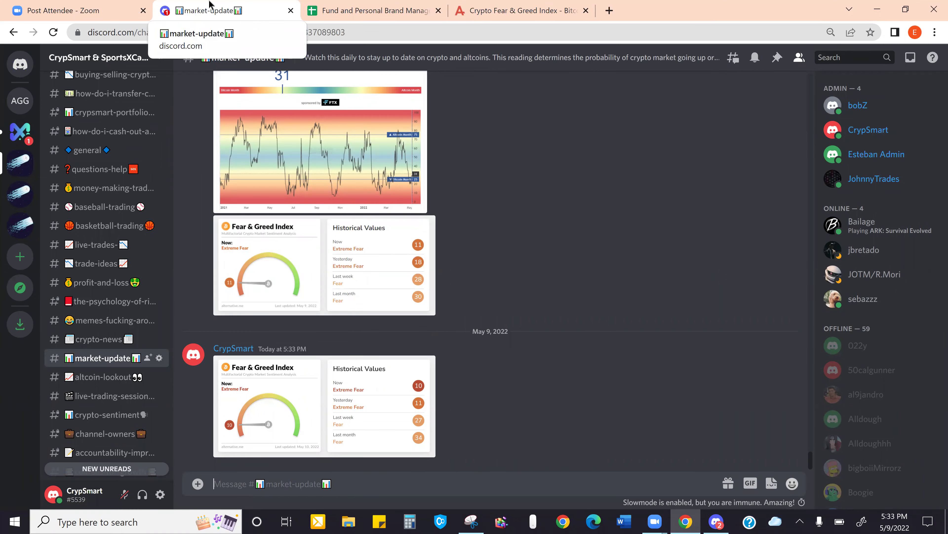
Open the channel-owners channel and send the message "nice bro haha how was it"
scroll(125, 239, "down", 6)
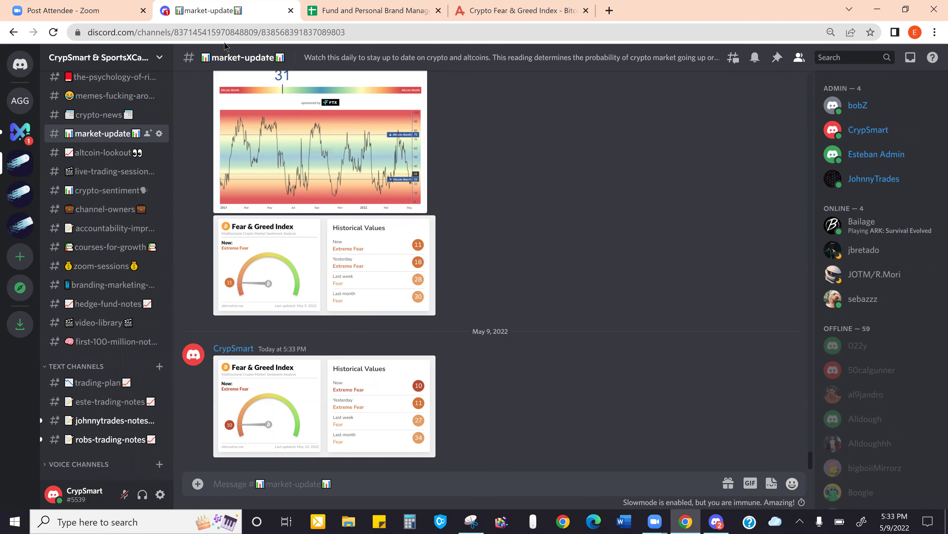
left_click(129, 215)
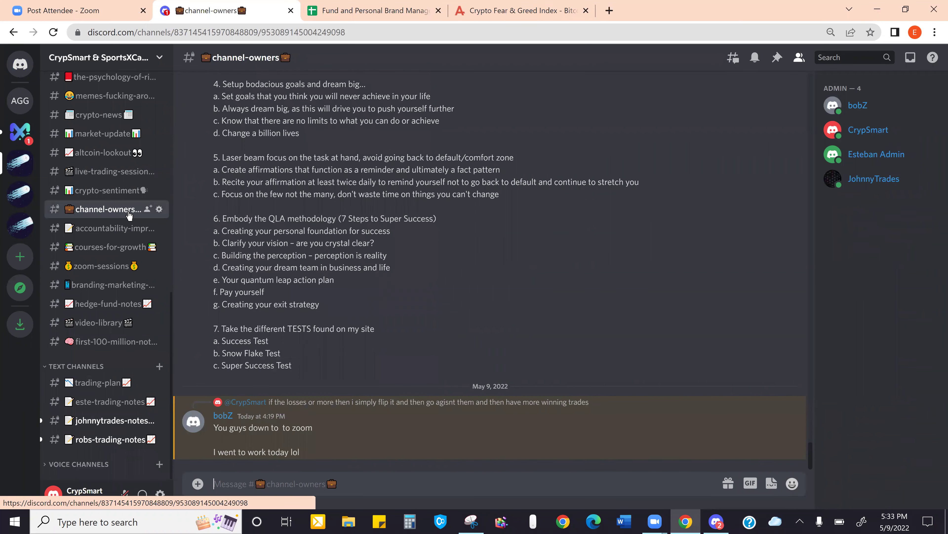
type("nice bro haha")
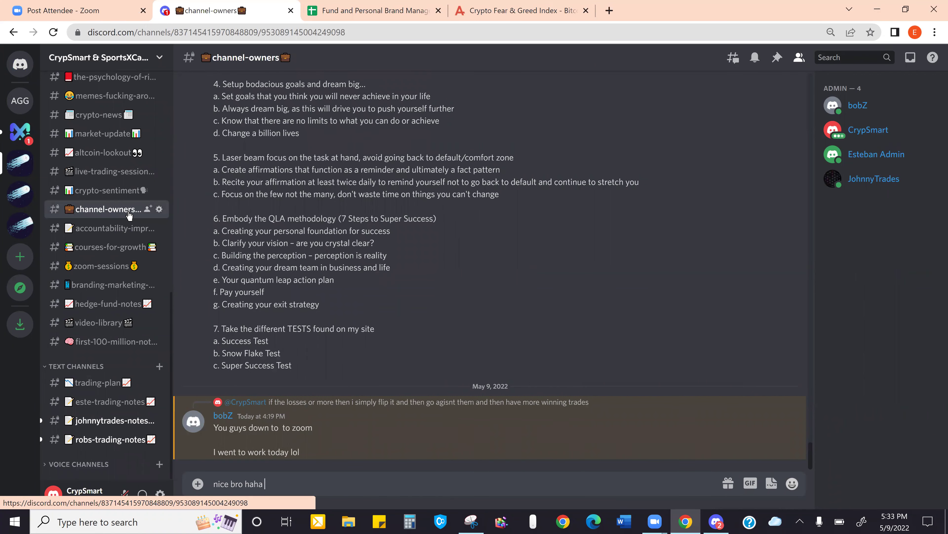
type(" how was it")
key("Return")
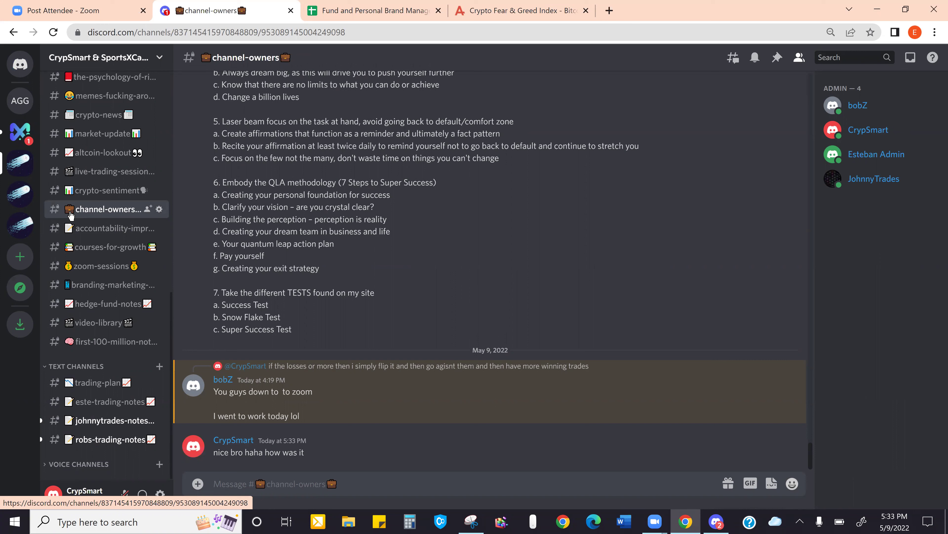
Open the server's general channel to view its recent conversation
scroll(91, 186, "up", 2)
scroll(91, 186, "up", 3)
scroll(111, 164, "up", 3)
left_click(87, 180)
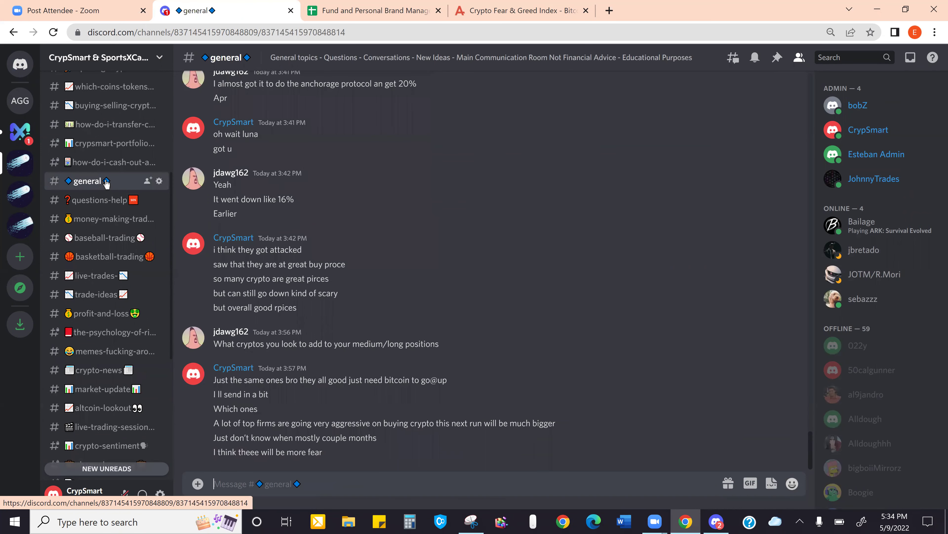
Open the bookmarked Altcoin Season Index page in a new browser tab and show its Month index
left_click(524, 5)
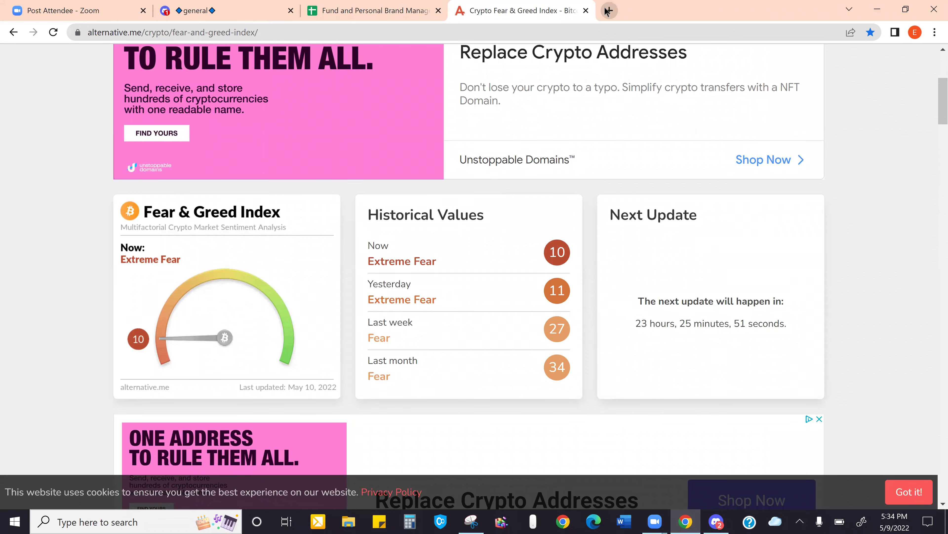
left_click(610, 11)
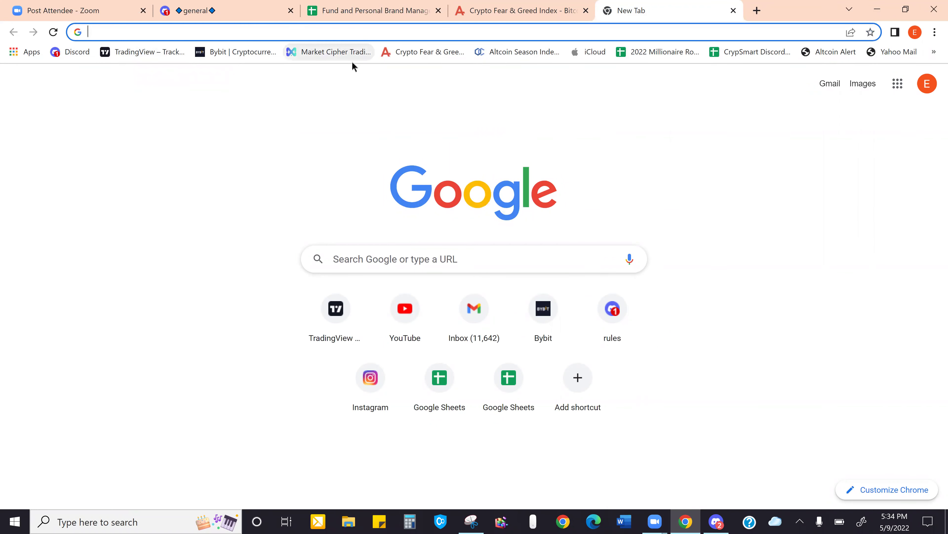
left_click(509, 56)
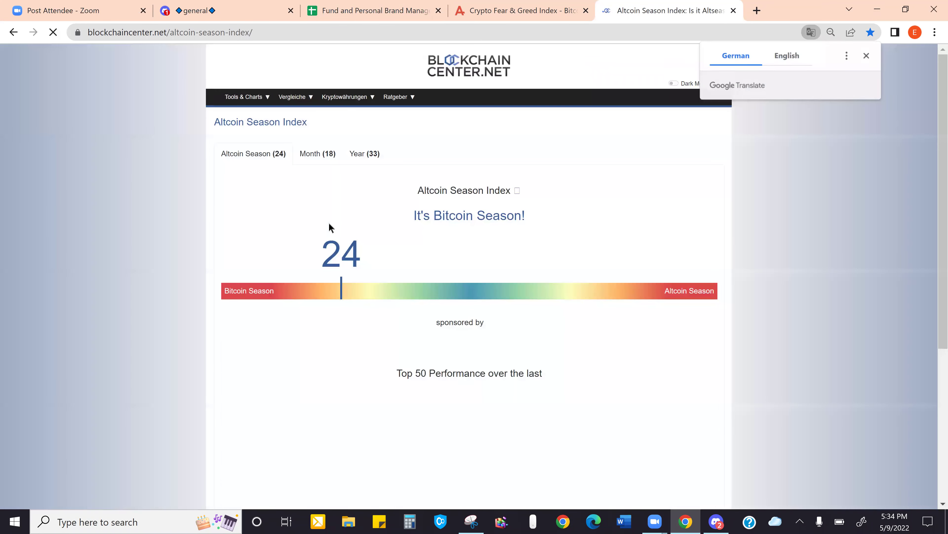
left_click(326, 162)
Capture a rectangular snip of the Altcoin Month Index scale together with the history chart below it
scroll(334, 259, "down", 3)
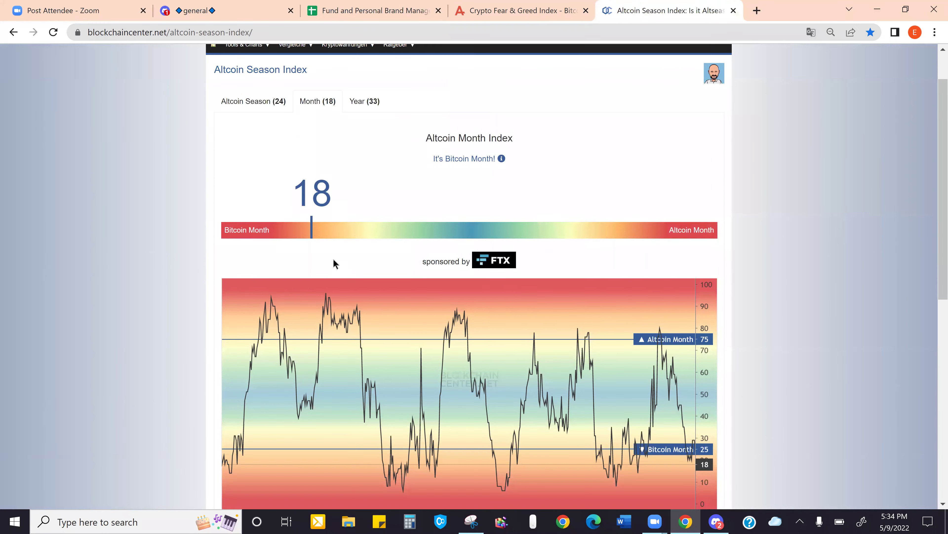
left_click_drag(345, 301, 199, 294)
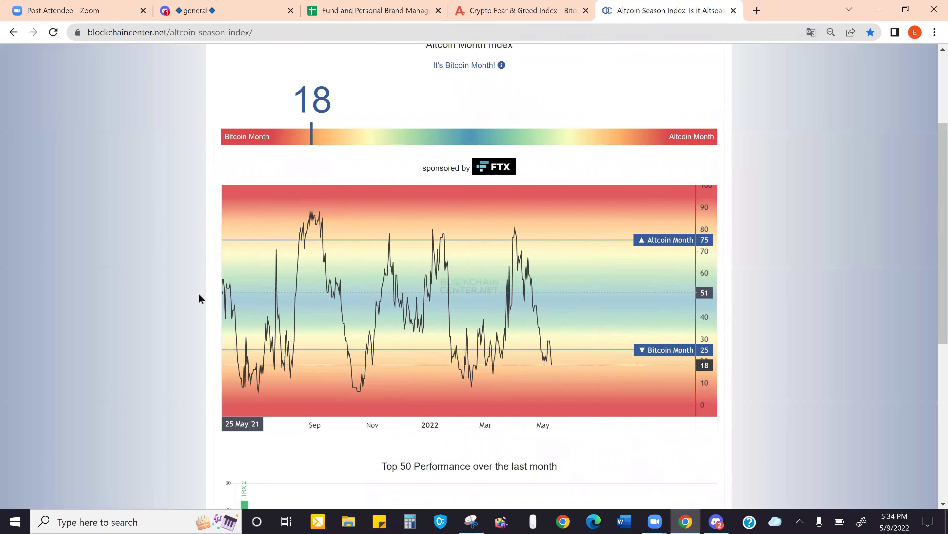
scroll(115, 295, "up", 1)
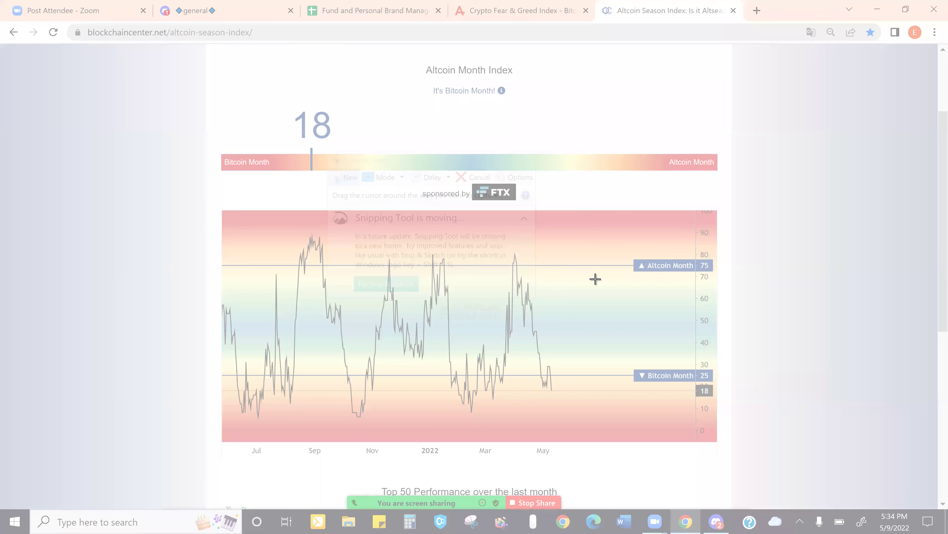
left_click_drag(194, 45, 763, 471)
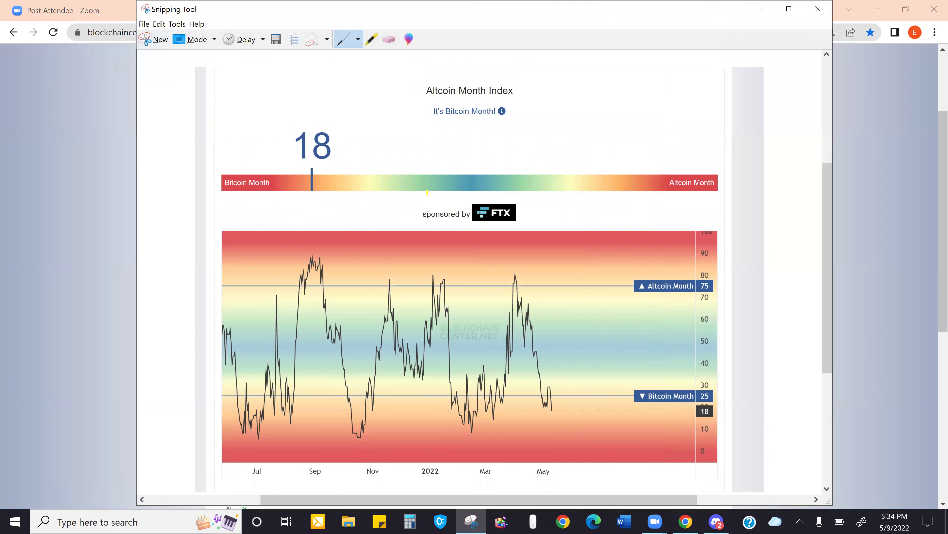
left_click(11, 202)
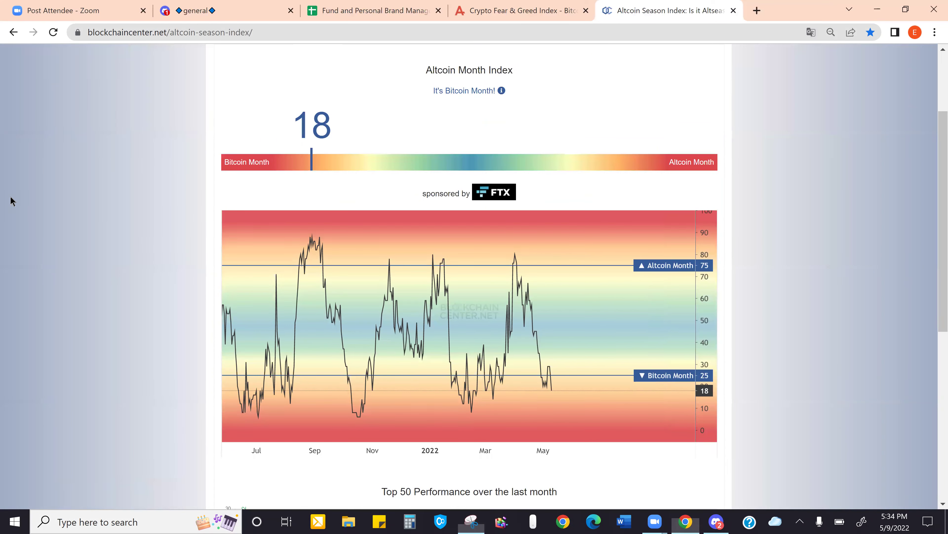
Return to Discord and post the Altcoin Month Index snip in the market-update channel
left_click(364, 7)
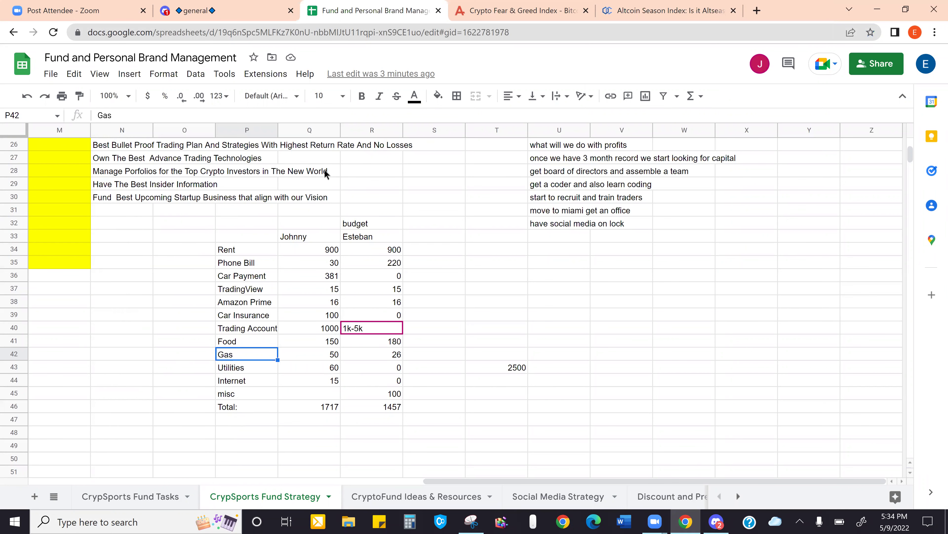
left_click(239, 9)
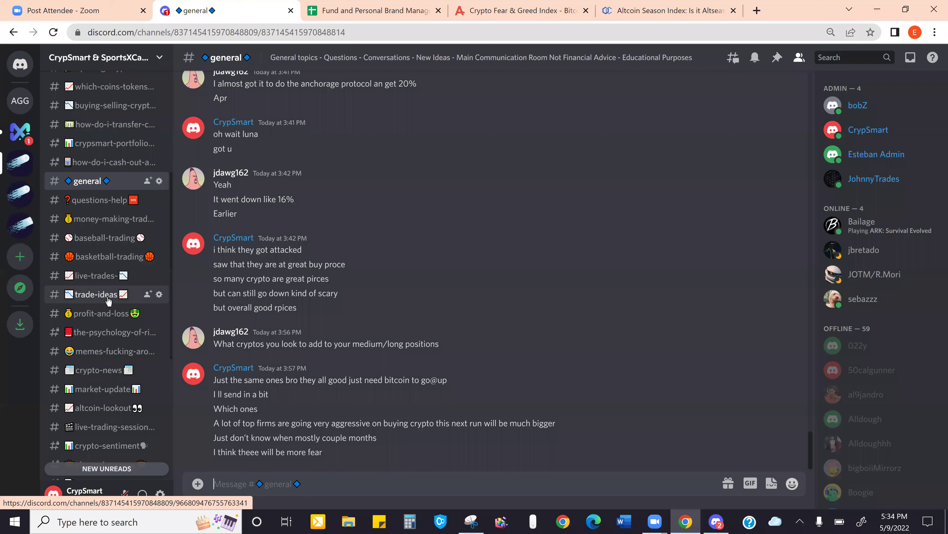
scroll(108, 300, "down", 1)
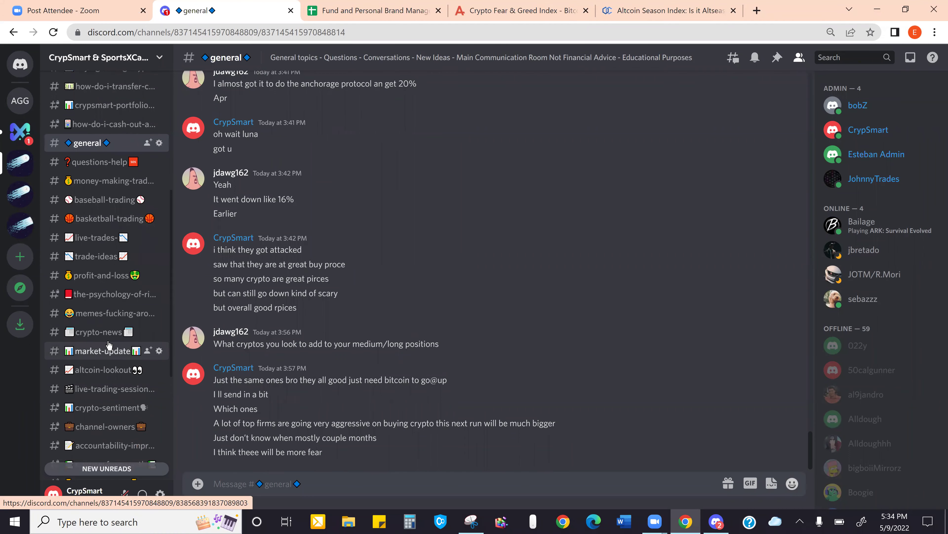
left_click(109, 351)
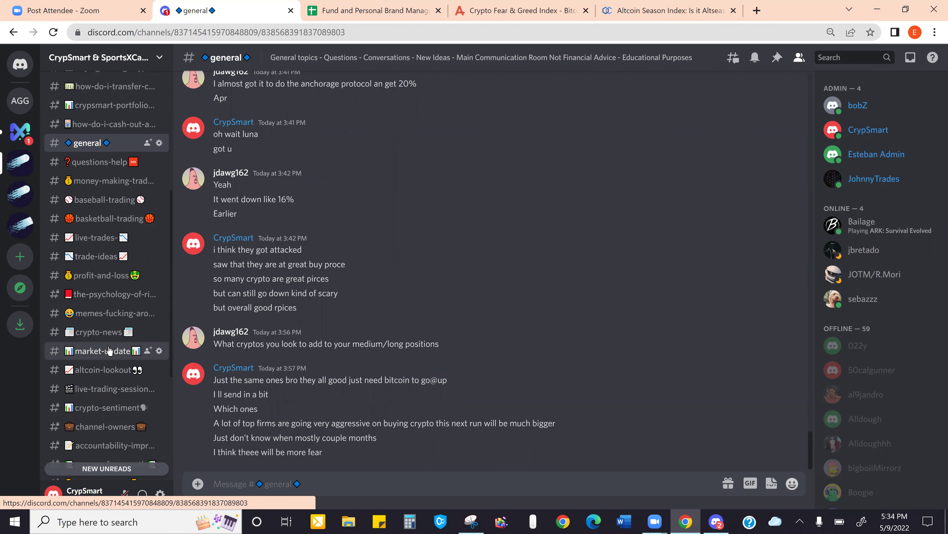
key("Return")
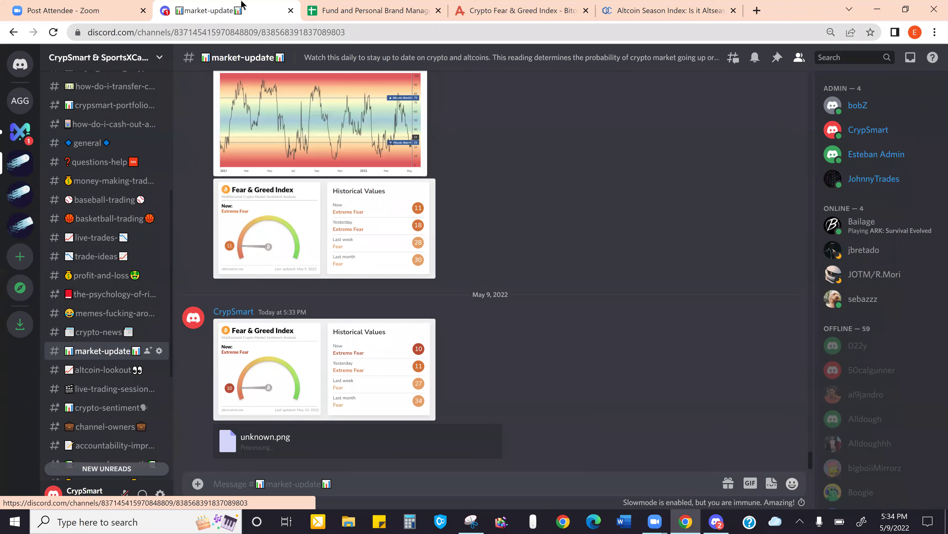
Switch back to the Fund and Personal Brand Management spreadsheet and review the budget table's Total and Trading Account rows
left_click(652, 4)
left_click(490, 5)
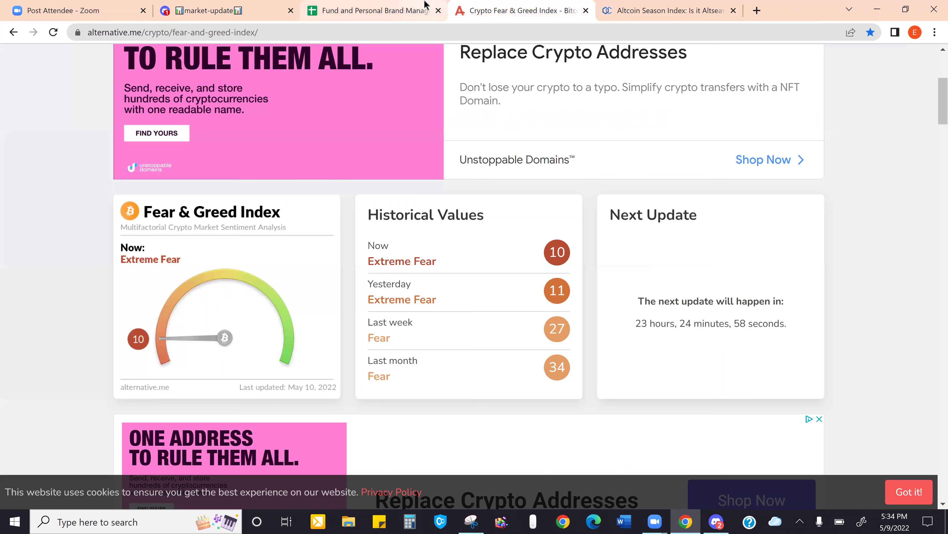
left_click(425, 5)
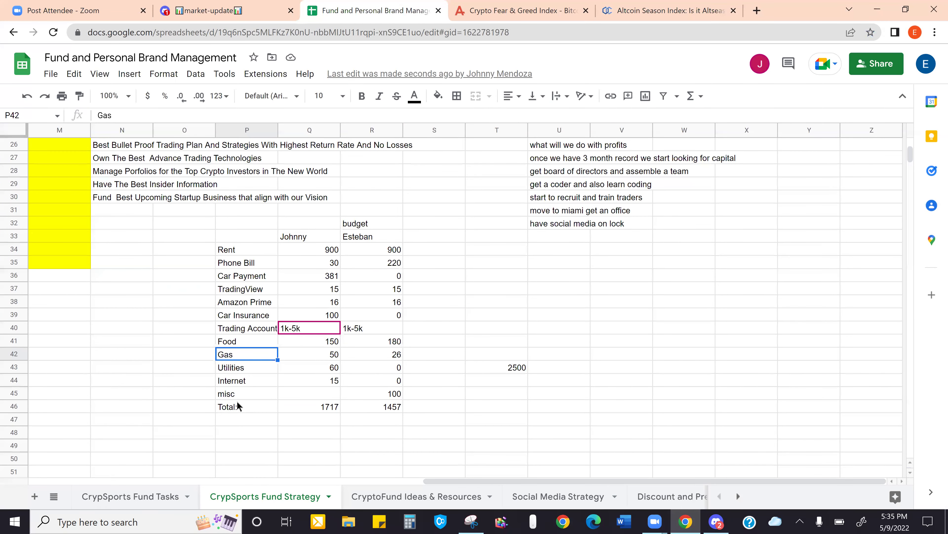
left_click_drag(237, 403, 383, 408)
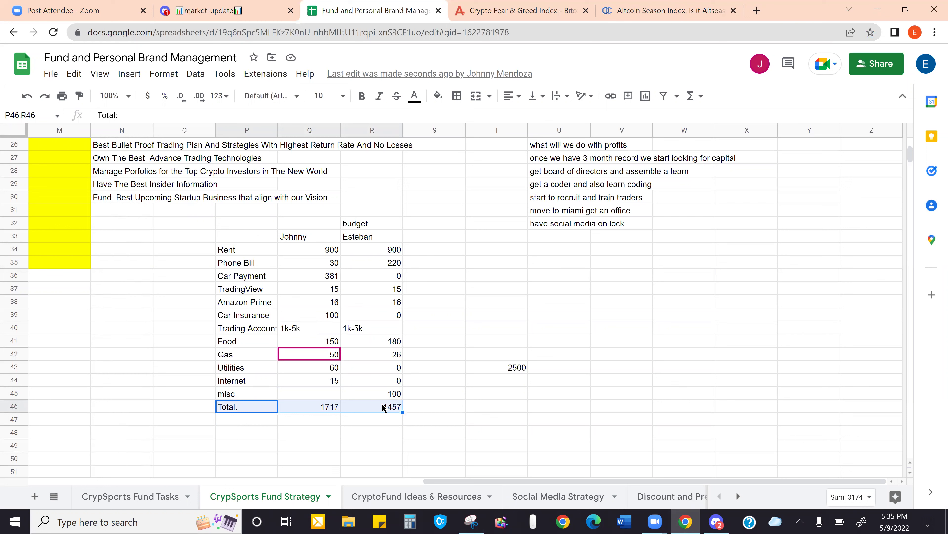
left_click_drag(252, 329, 464, 318)
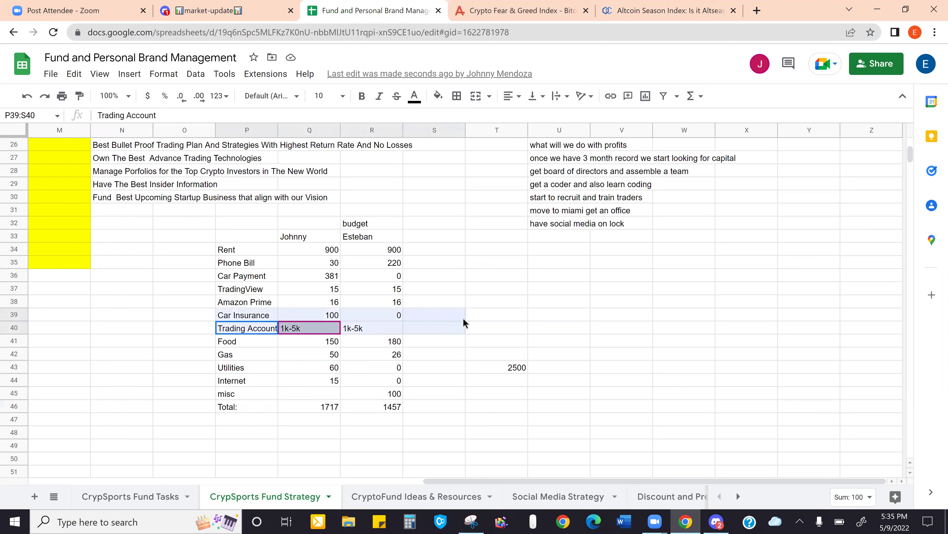
left_click(387, 333)
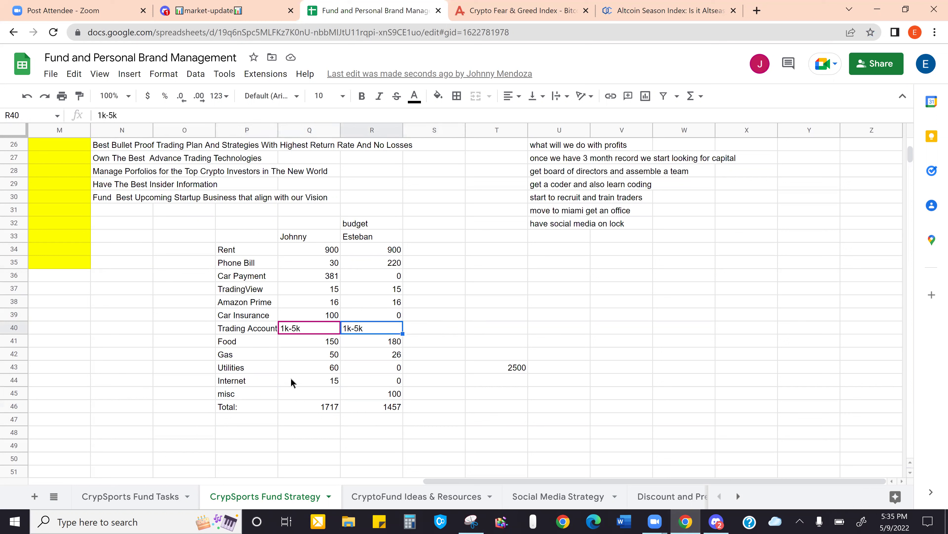
left_click(252, 417)
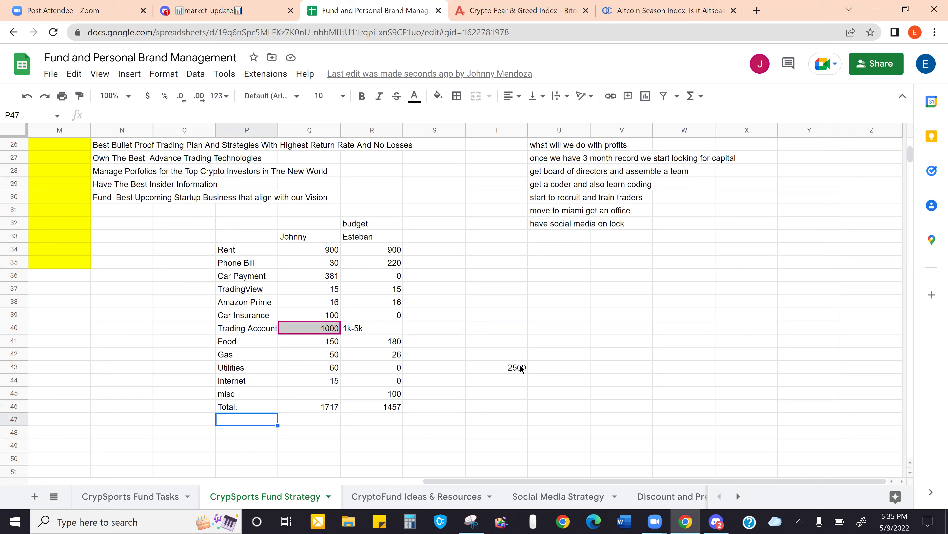
Enter the heading "Trading Times" in cell U35, below the list of plans for profits
left_click(568, 262)
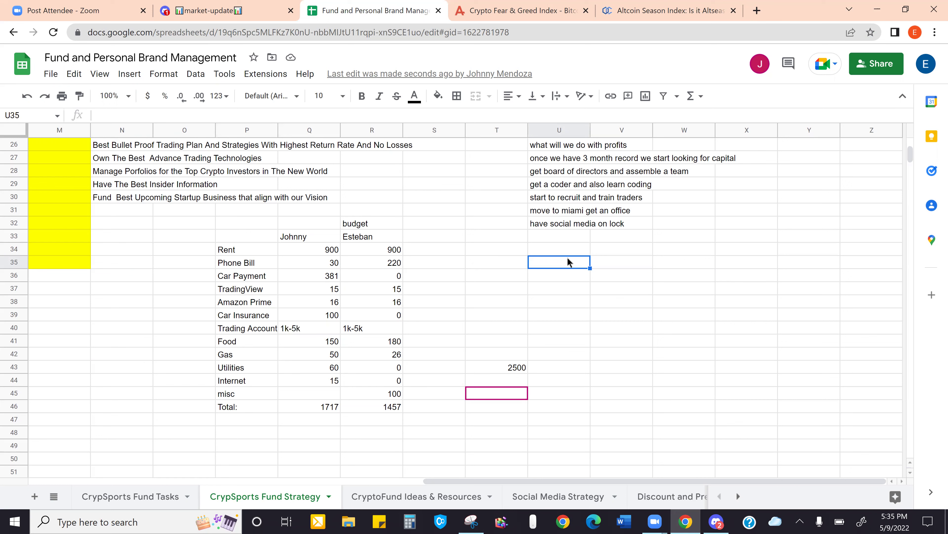
type("Tra")
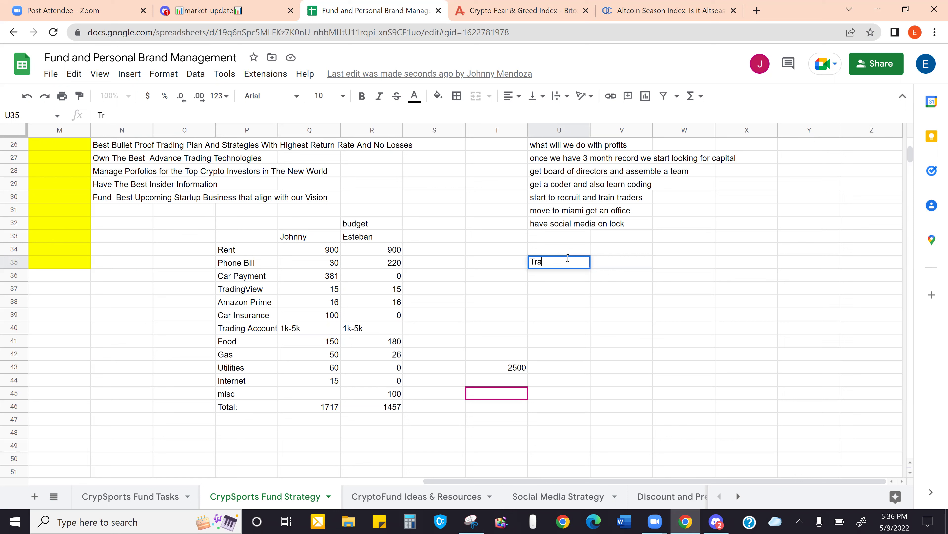
type("ding Times")
key("Tab")
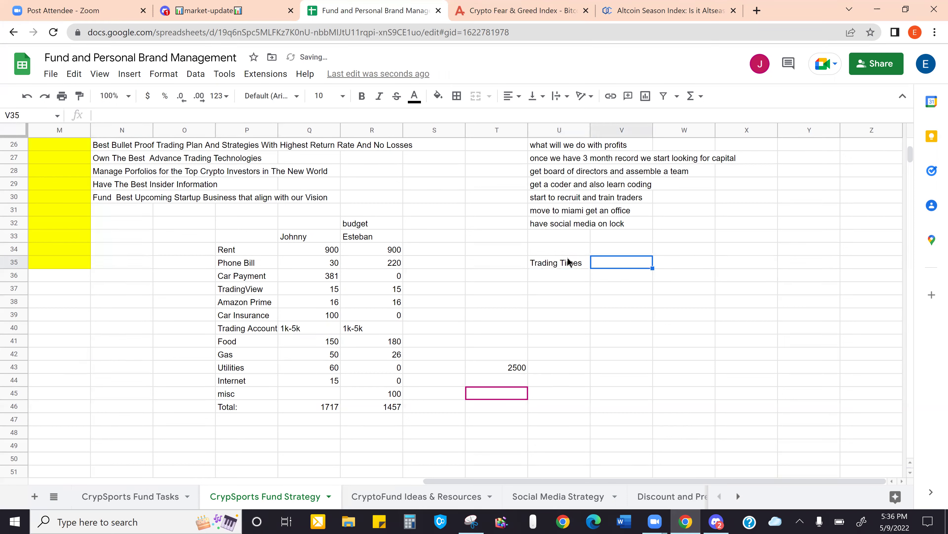
key("Return")
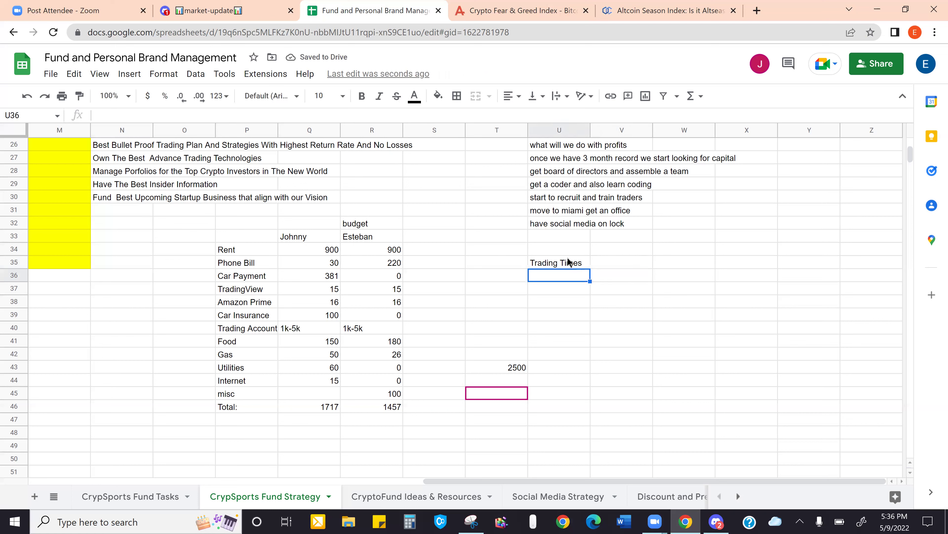
key("Left")
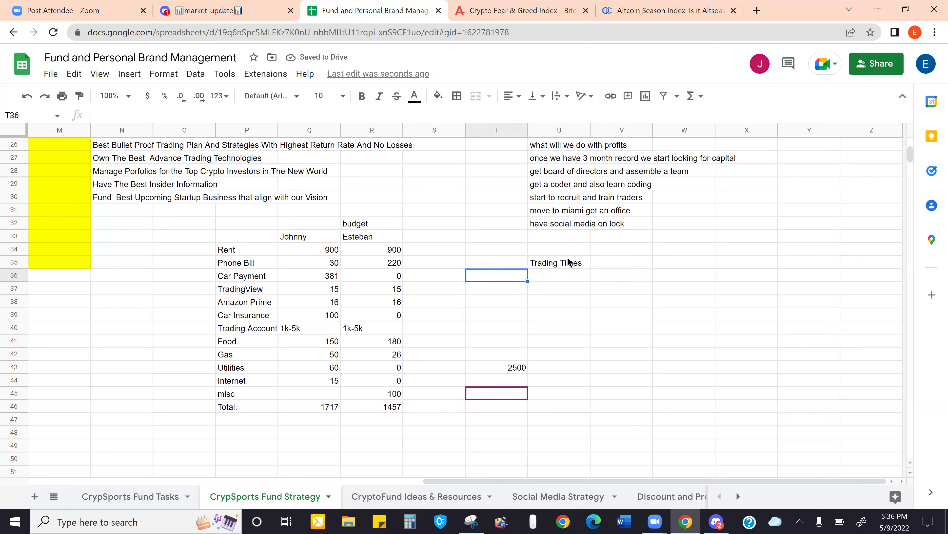
key("Up")
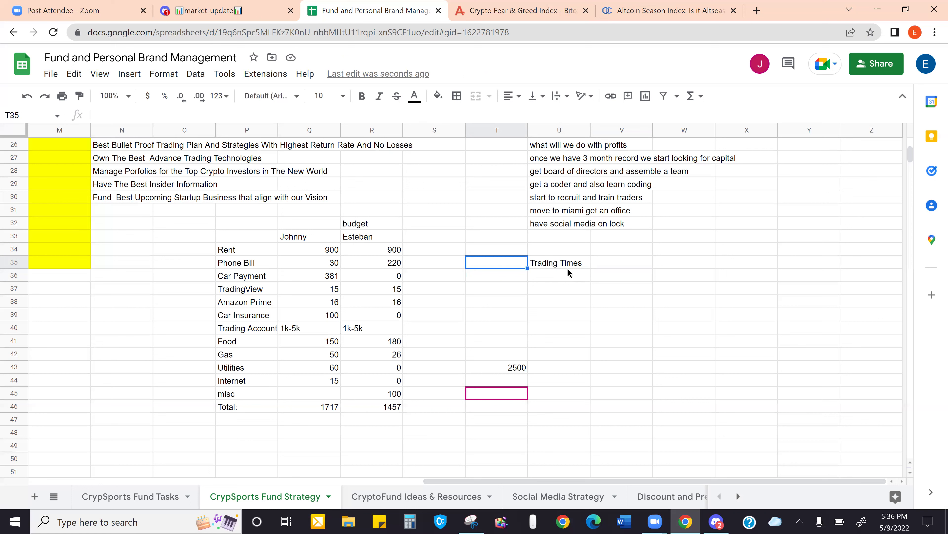
left_click(567, 266)
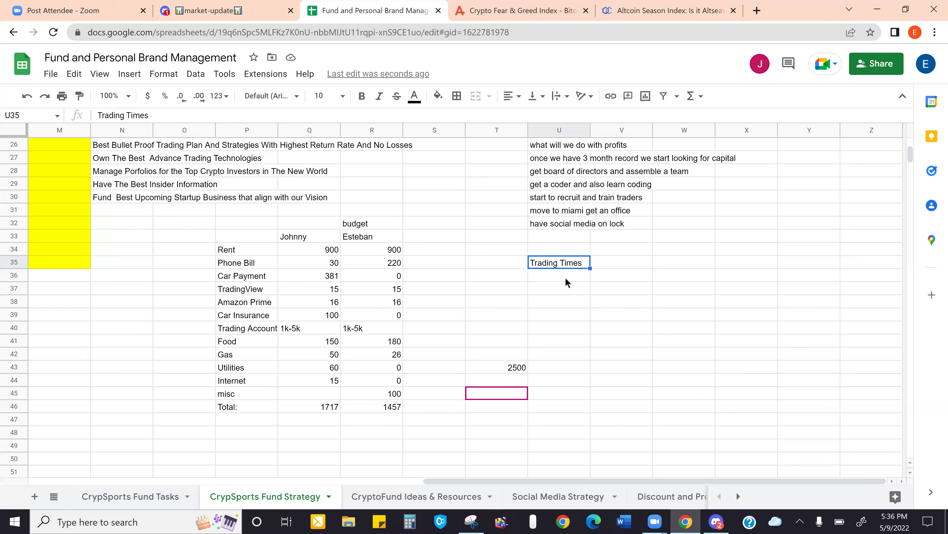
Enter "6pm-10pm EST - 3pm-7pm PST" in cell U36 as the first entry under Trading Times
left_click(566, 278)
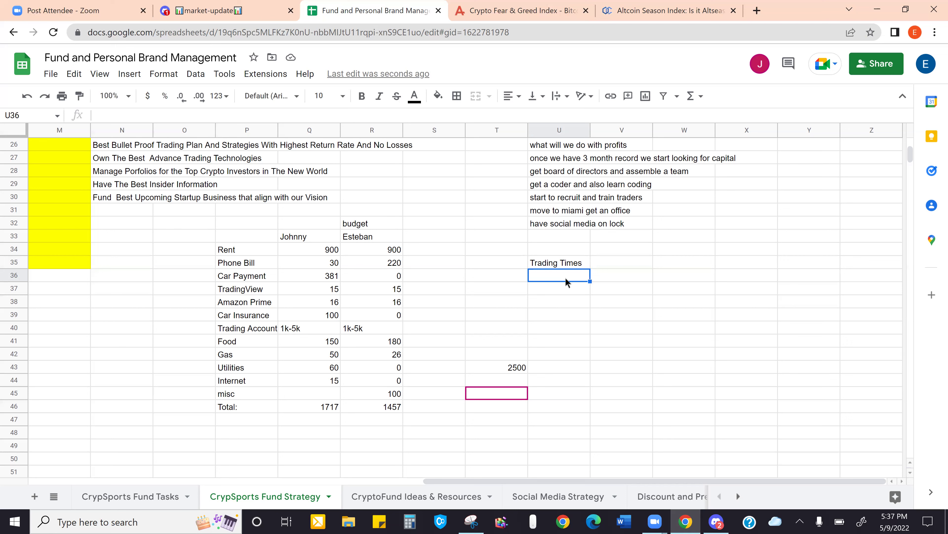
type("6am")
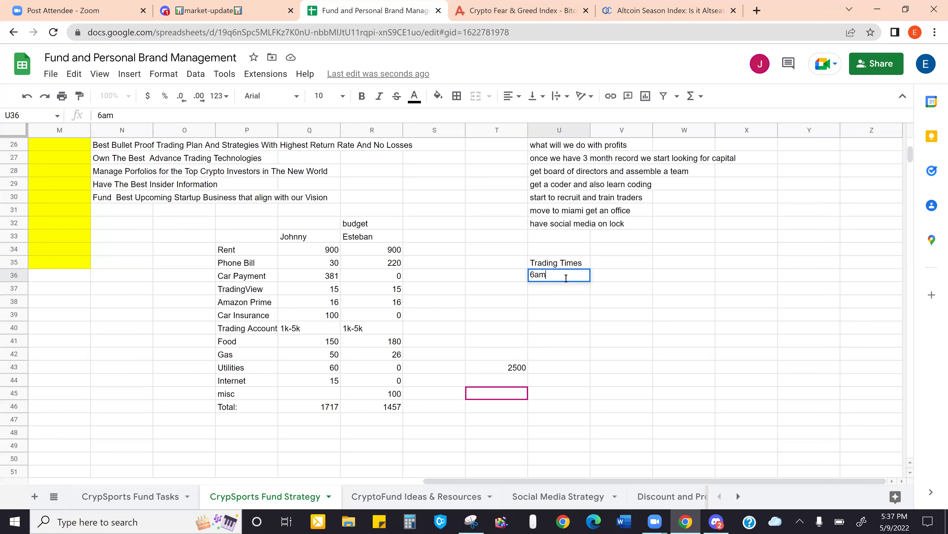
key("BackSpace")
key("BackSpace")
type("pm-10pm EST")
key("BackSpace")
key("BackSpace")
key("BackSpace")
key("BackSpace")
type("EST - ")
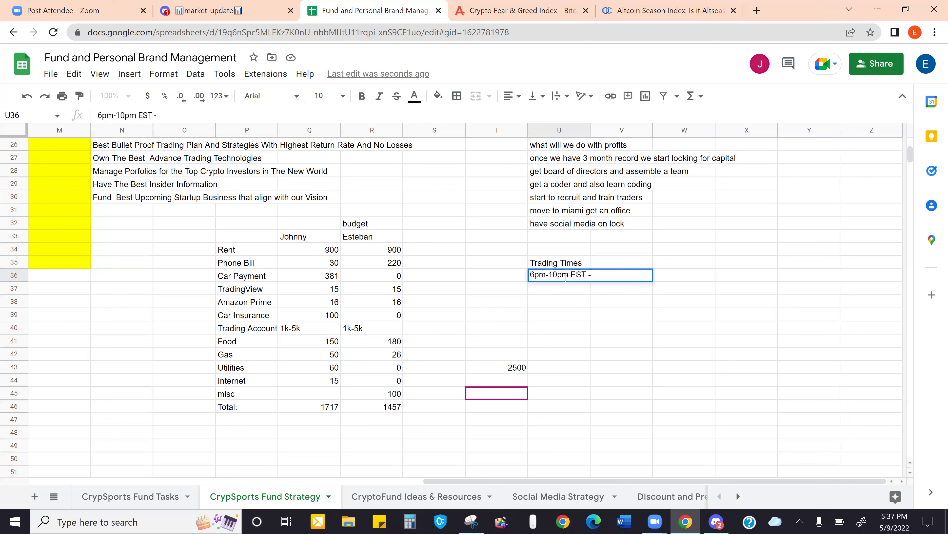
type("3pm-7{")
key("BackSpace")
type("pm ")
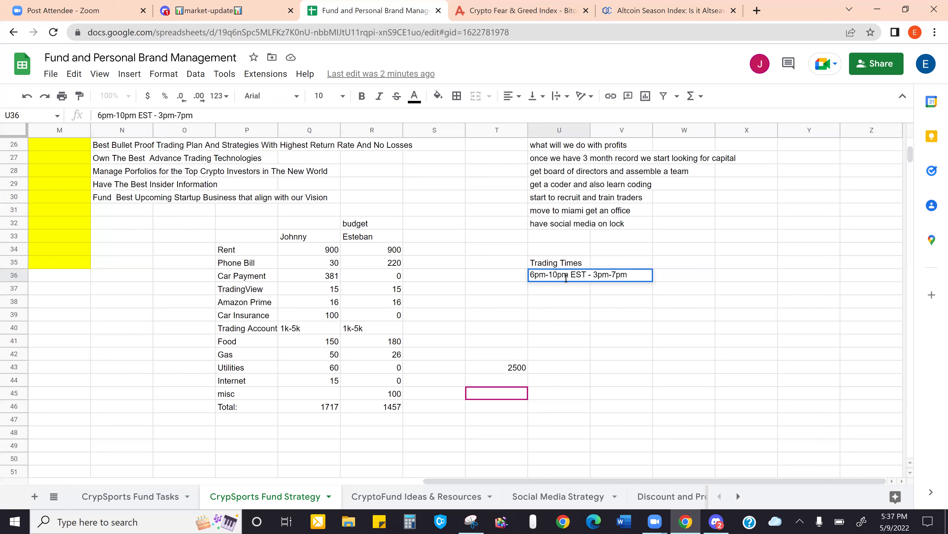
type("PST")
mouse_move(536, 273)
left_mouse_down()
mouse_move(567, 273)
mouse_move(553, 272)
left_mouse_up()
left_click(547, 274)
left_click_drag(568, 274, 537, 280)
Add the second trading time, "1pm-3pm EST - 10am-1pm PST", in cell U37
left_click(534, 289)
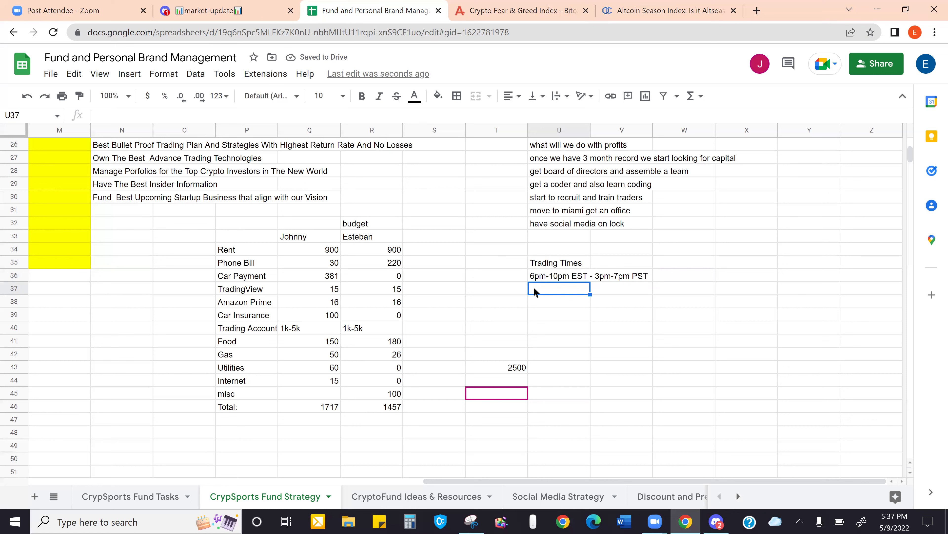
type("2")
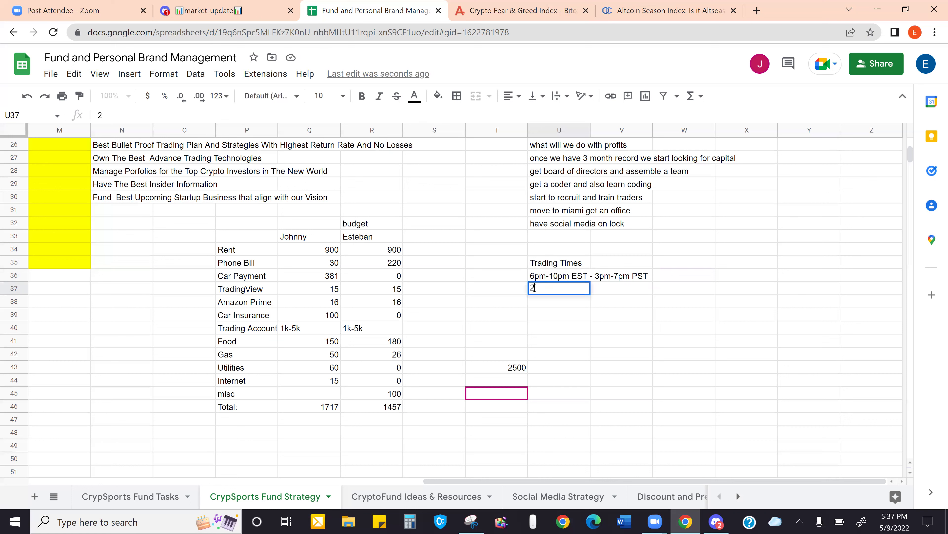
key("BackSpace")
type("1pm-3pm")
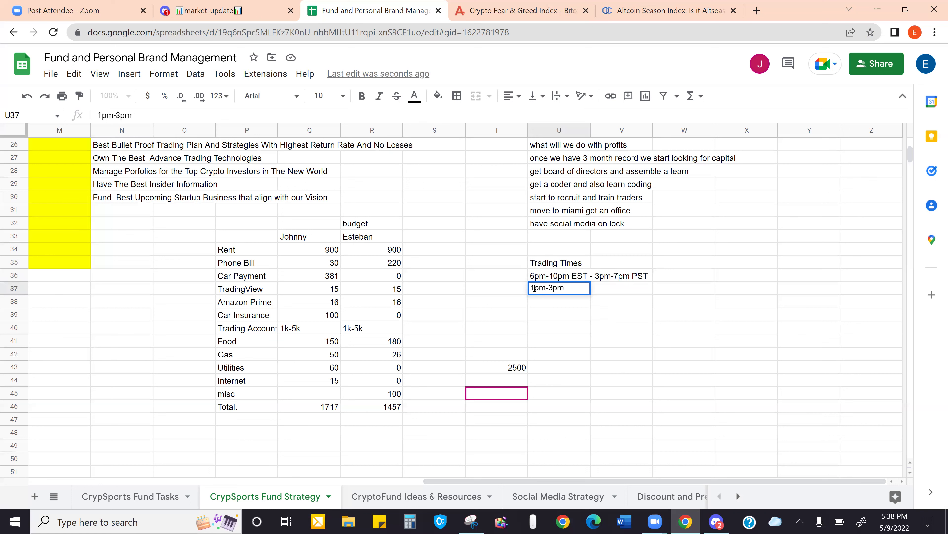
type(" EST - 10")
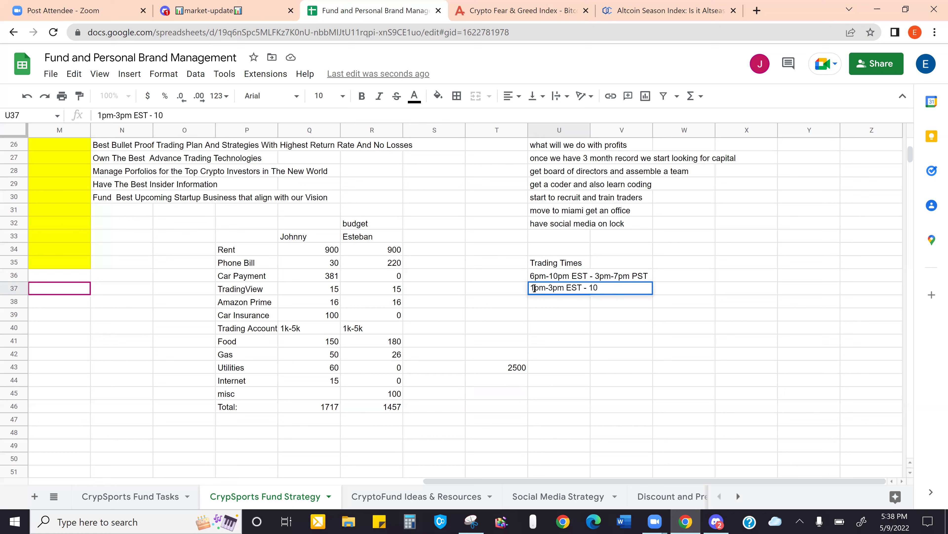
type("am =")
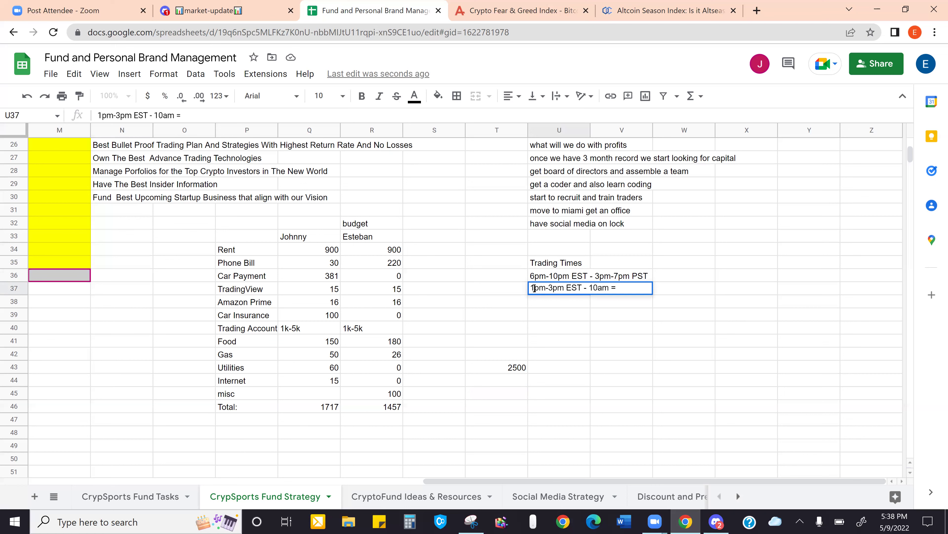
type(" -")
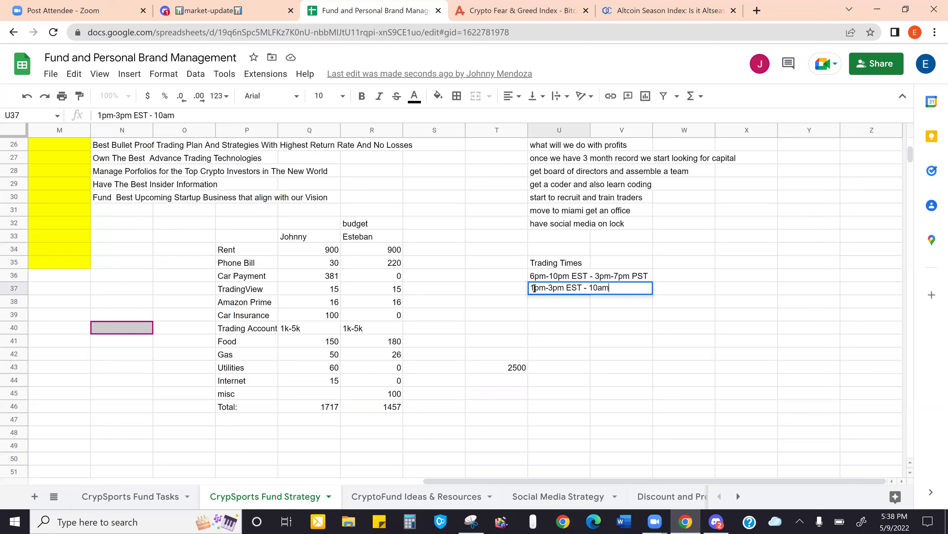
type("-")
type("1pm PST")
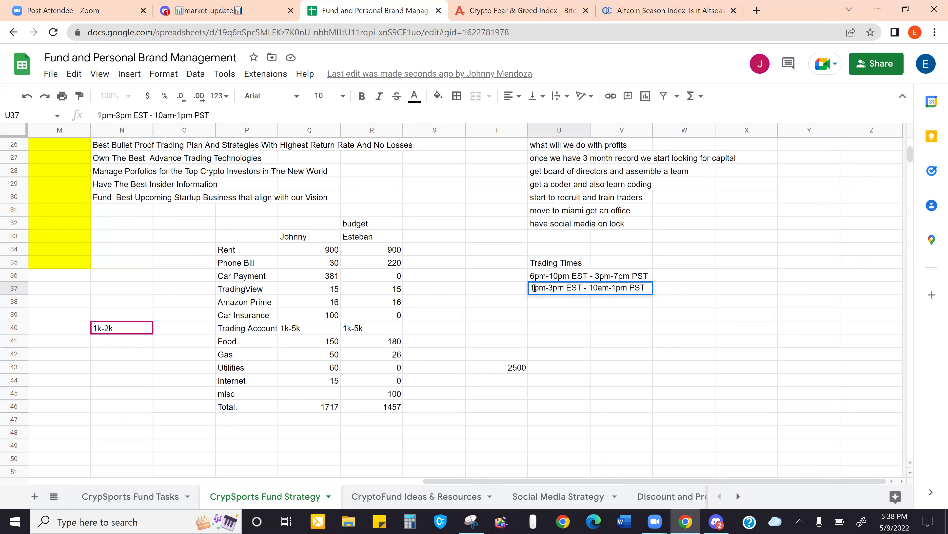
key("Return")
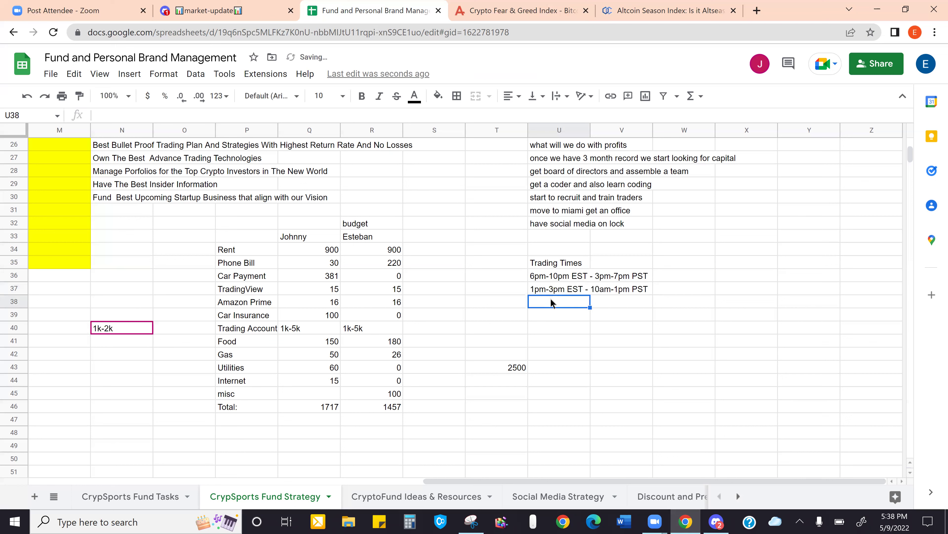
Mark the first trading time with an asterisk in the adjacent cell T36
left_click(541, 289)
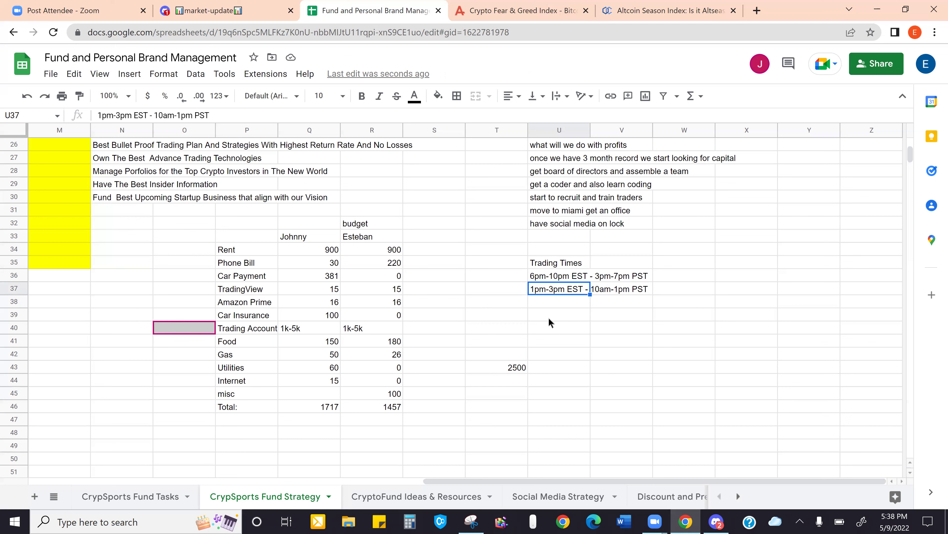
left_click(551, 305)
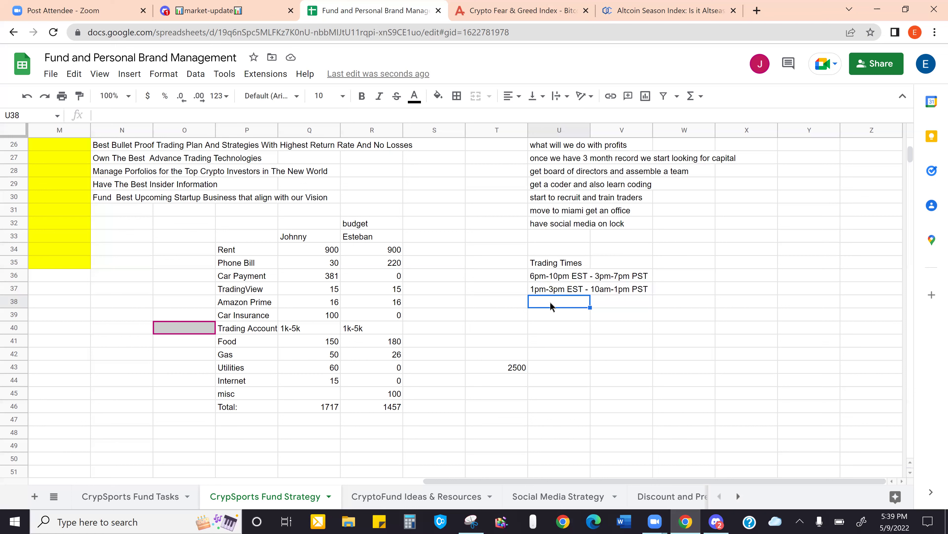
left_click(515, 277)
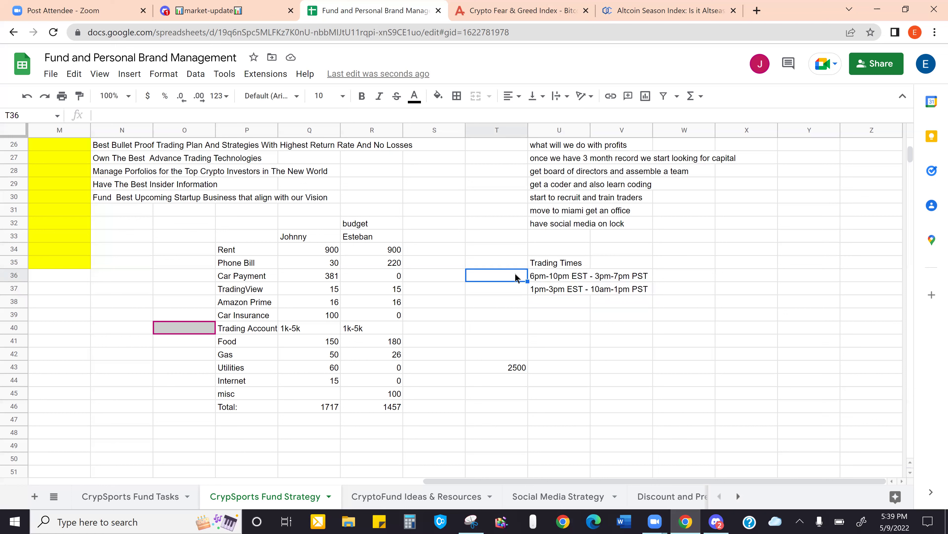
type("*")
Add the third trading time, "9am-11am EST - 6am-8am PST", in cell U38
left_click(547, 301)
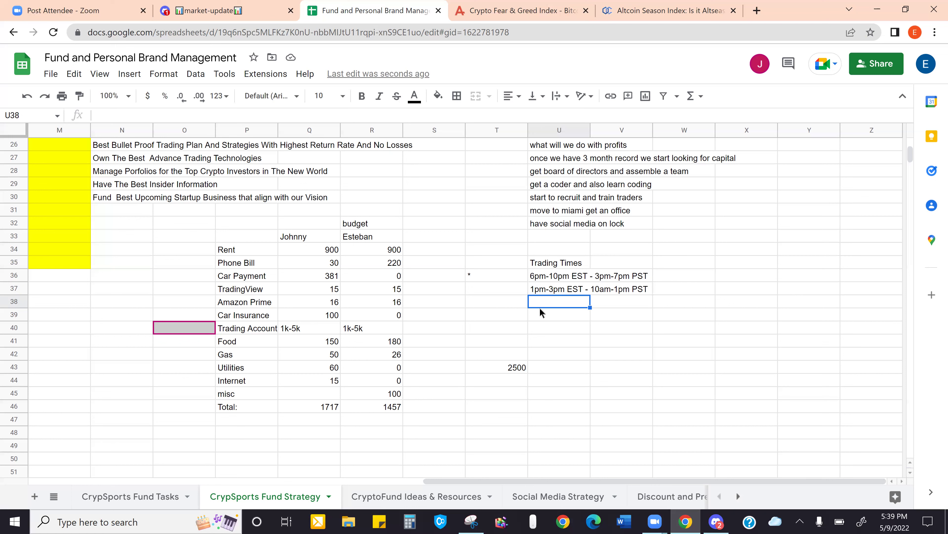
type("6")
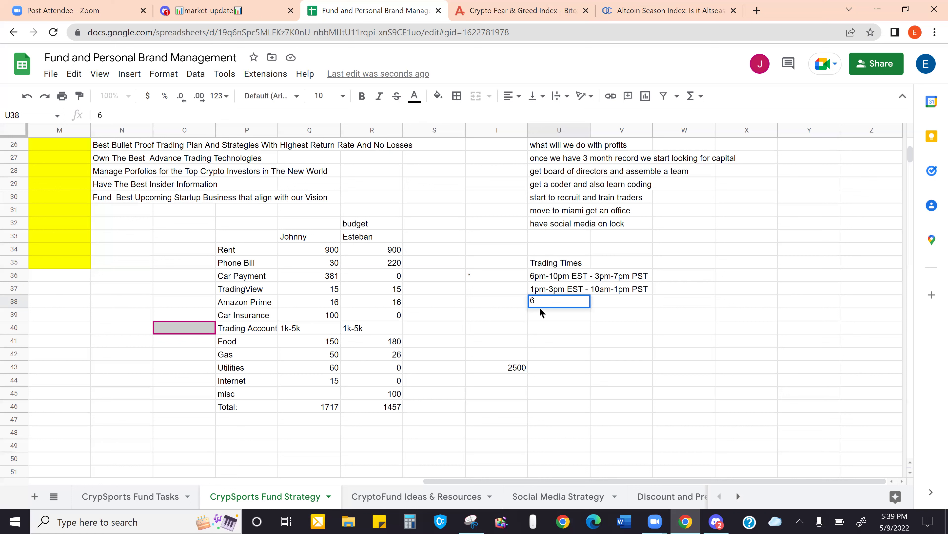
key("Escape")
type("9am")
type("-11am")
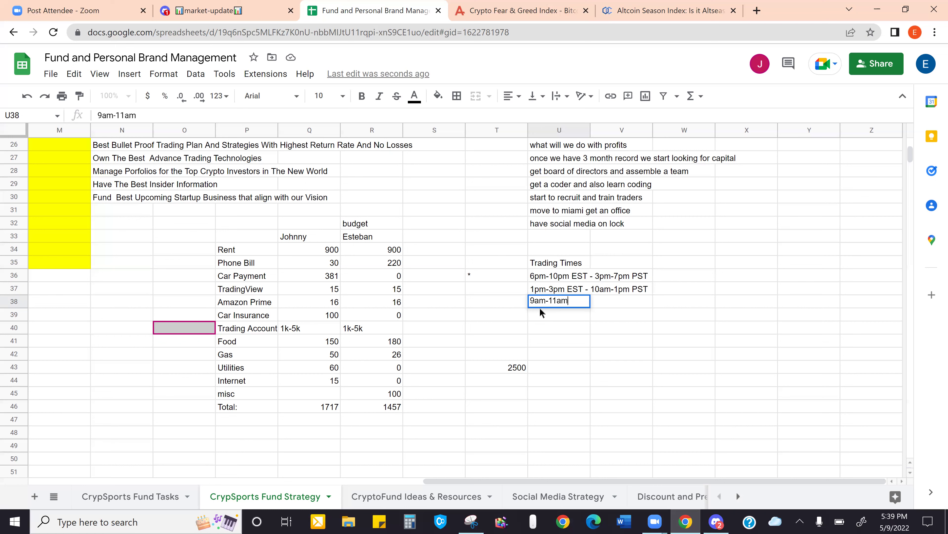
type(" EST -")
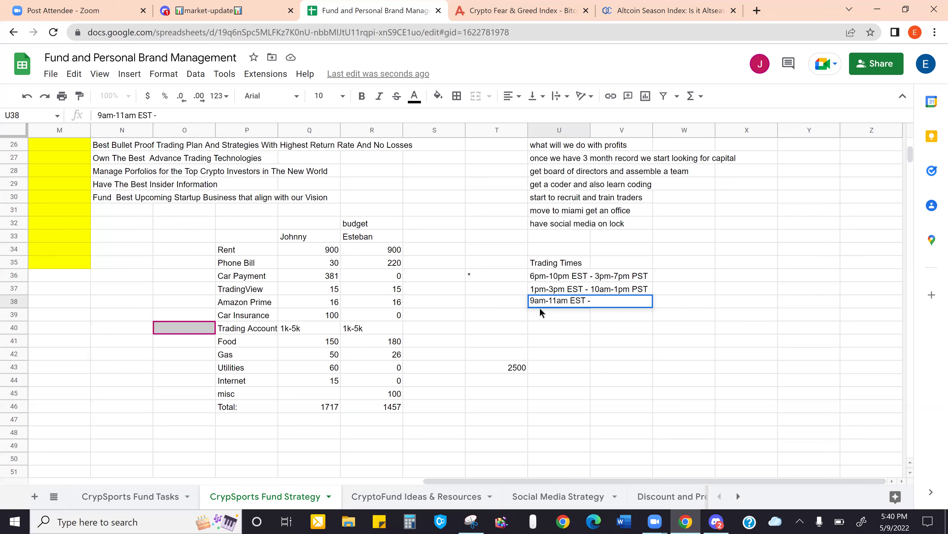
type("6am-8am")
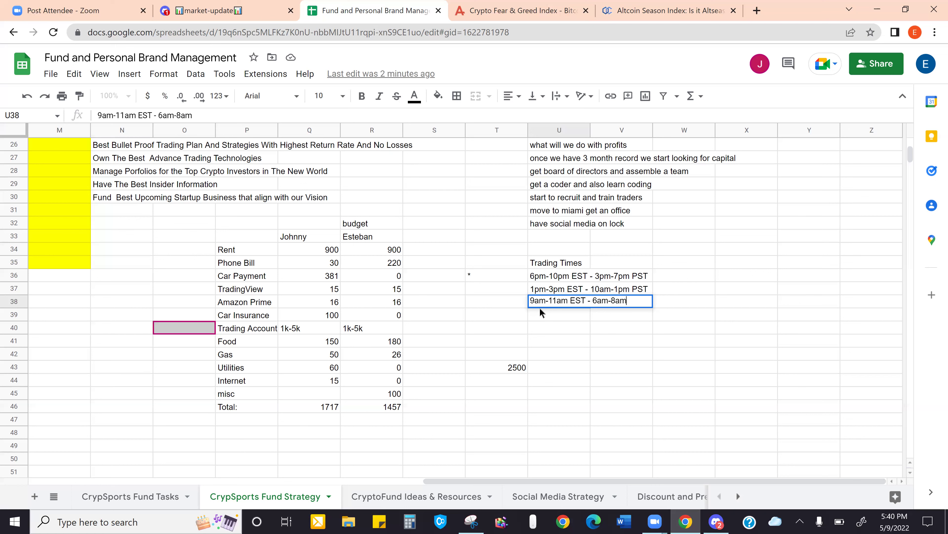
type(" PST")
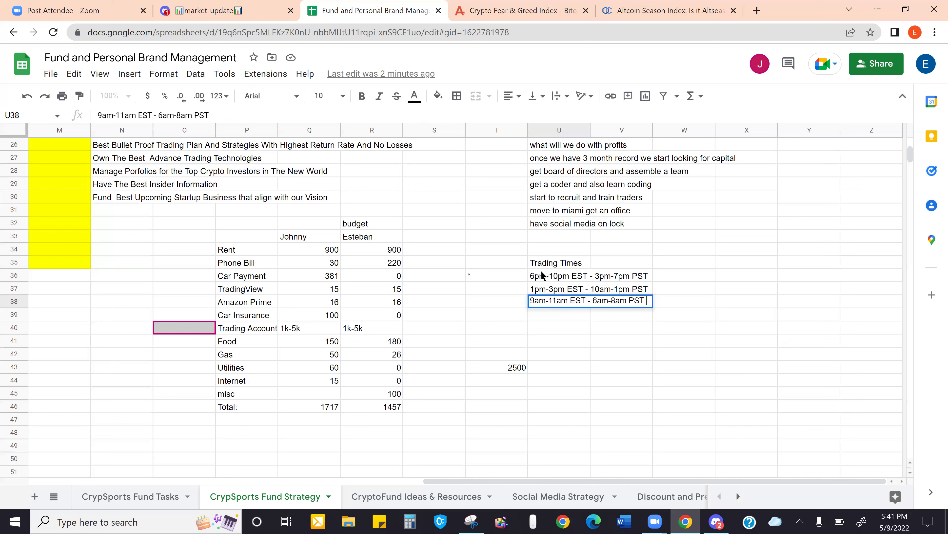
Change the EST start time of the first trading window in U36 to 7pm, keeping the rest of the entry
left_click(541, 270)
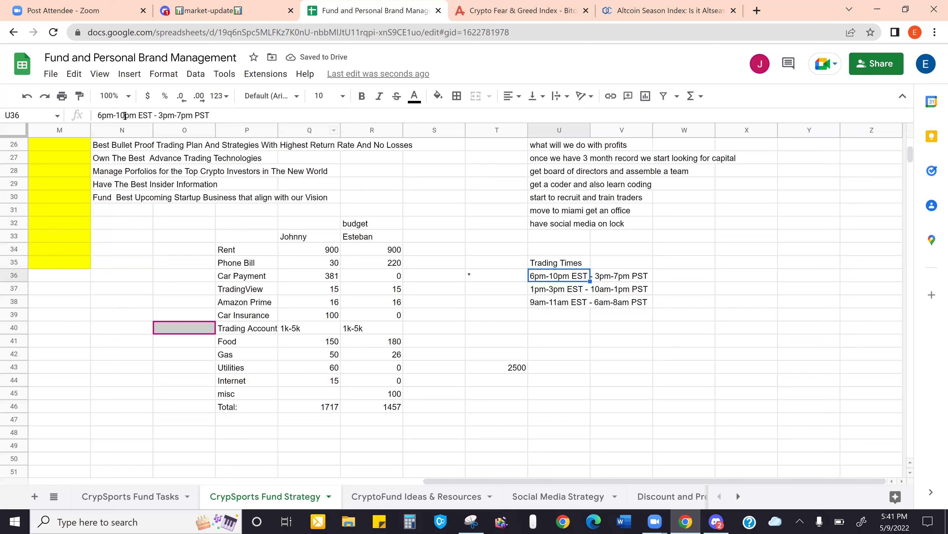
left_click(103, 115)
key("BackSpace")
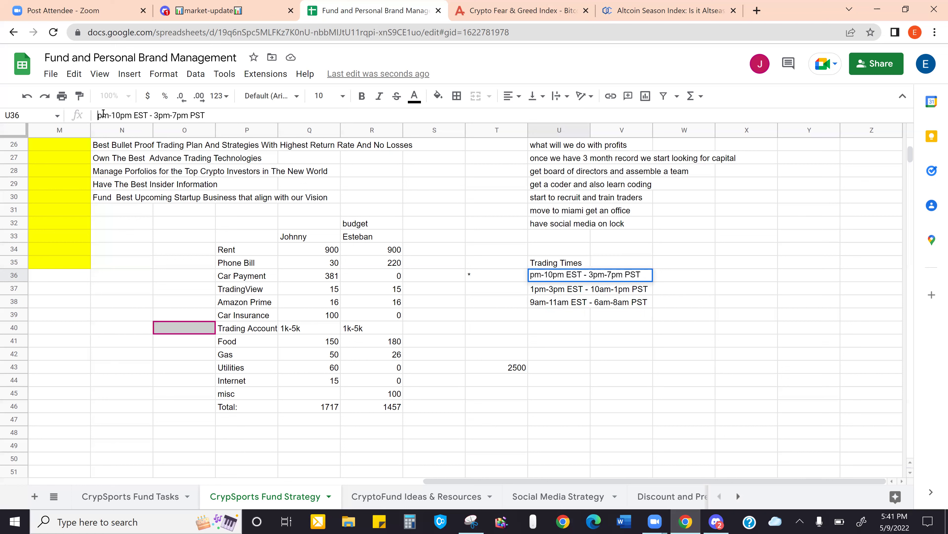
type("7")
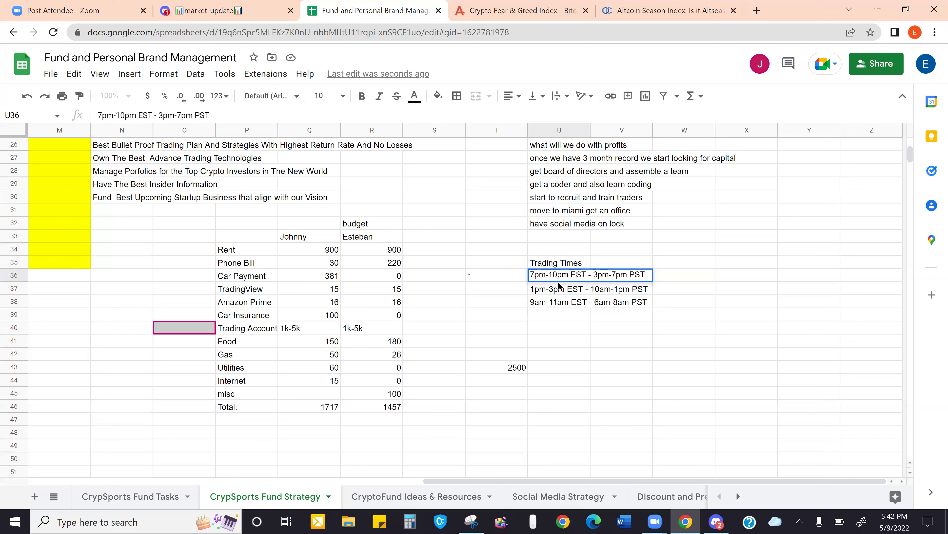
double_click(552, 289)
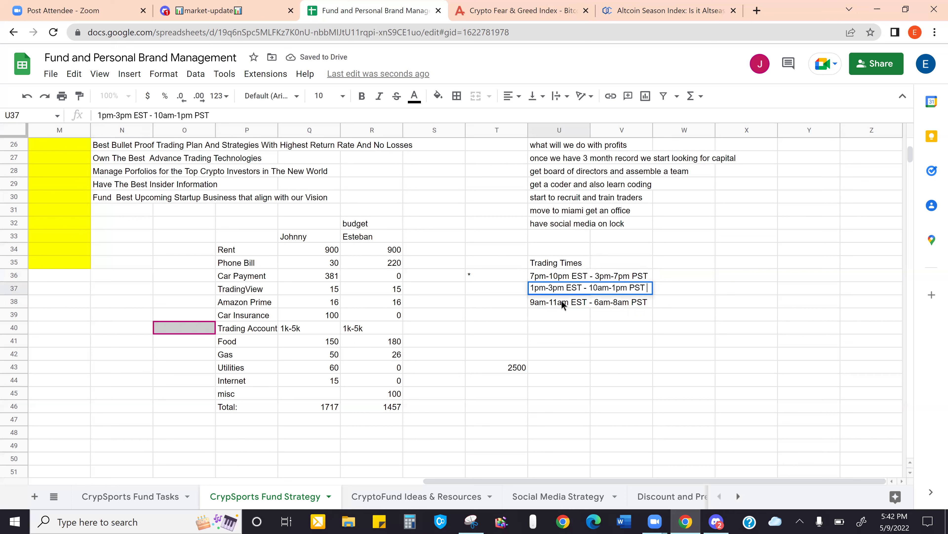
double_click(561, 290)
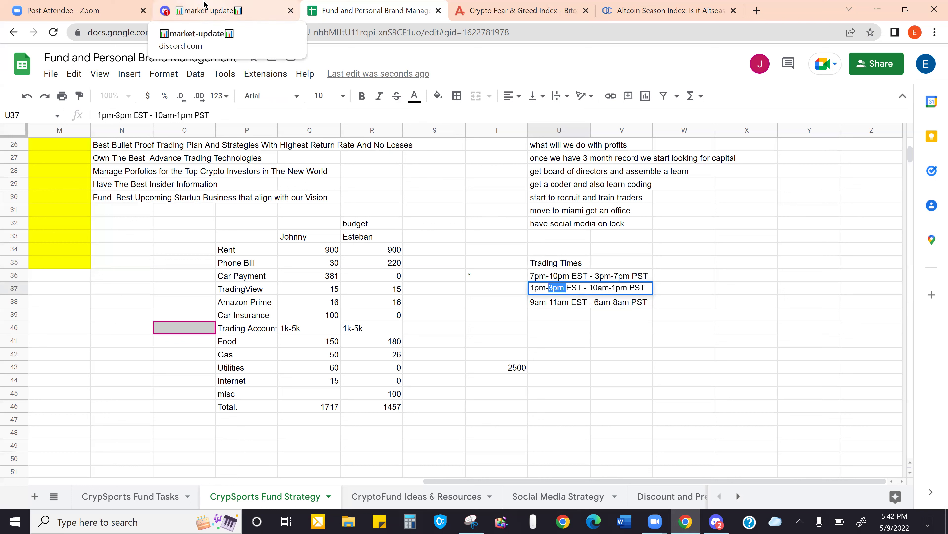
Close the Zoom post-attendee page and return to the Fund and Personal Brand Management spreadsheet, selecting the third trading time in U38
left_click(211, 11)
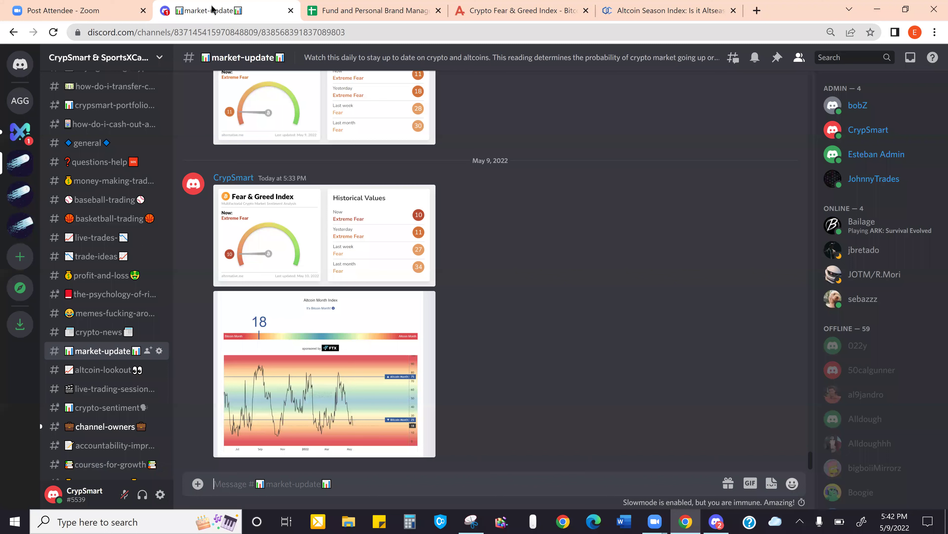
left_click(86, 5)
left_click(207, 6)
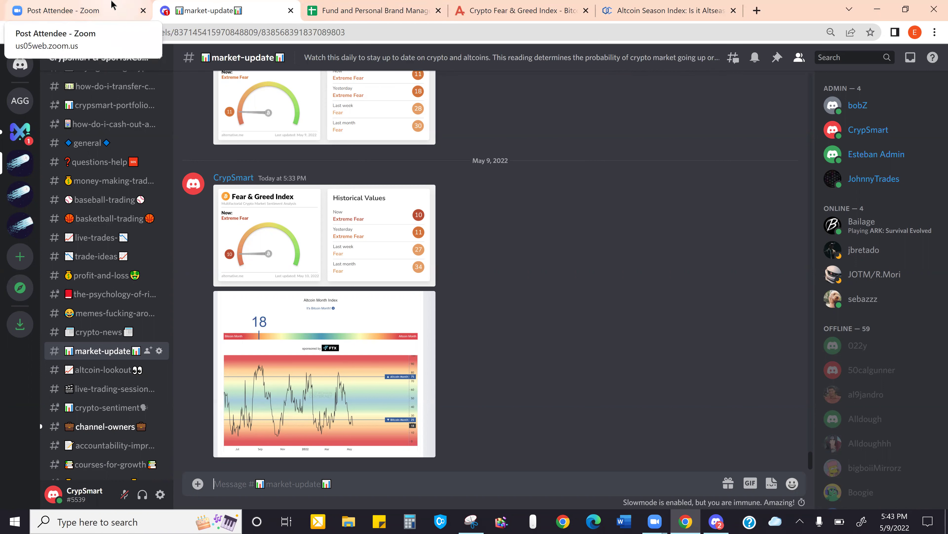
left_click(114, 5)
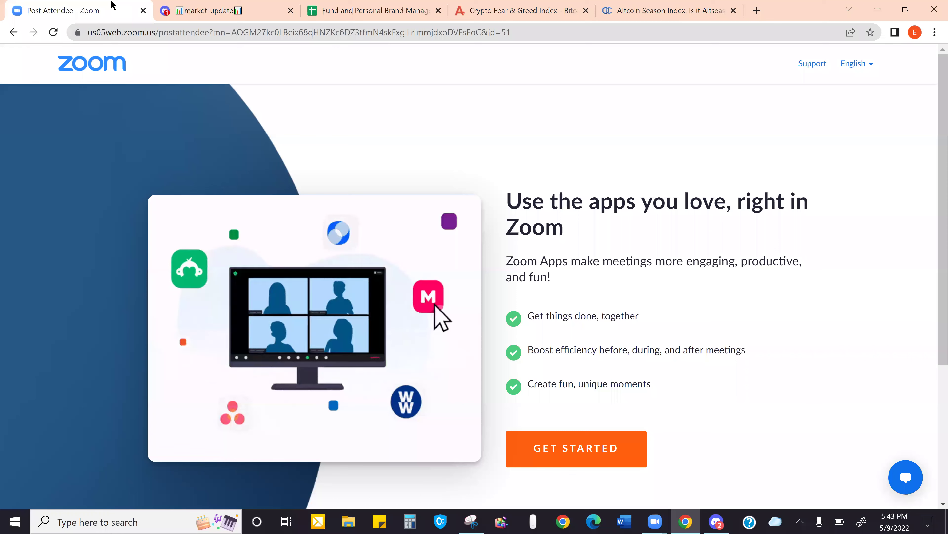
left_click(143, 10)
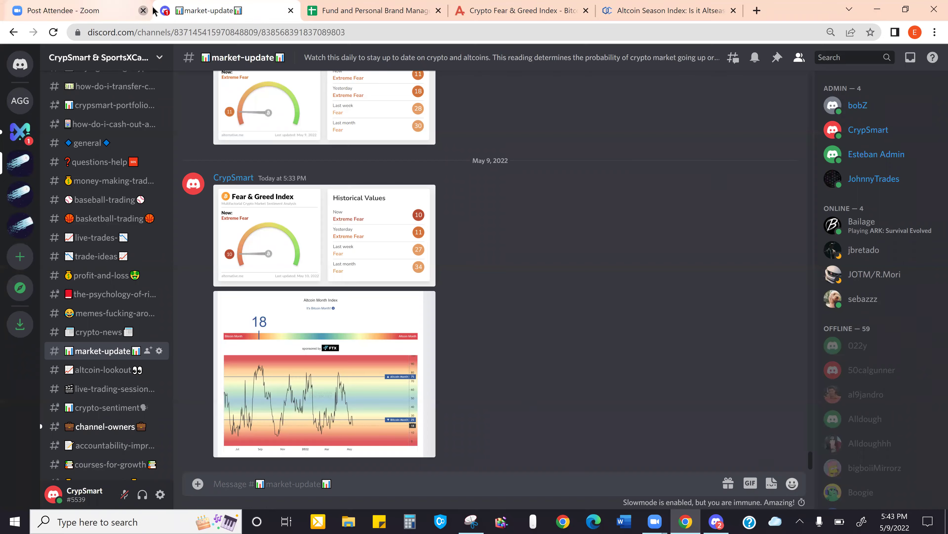
left_click(224, 10)
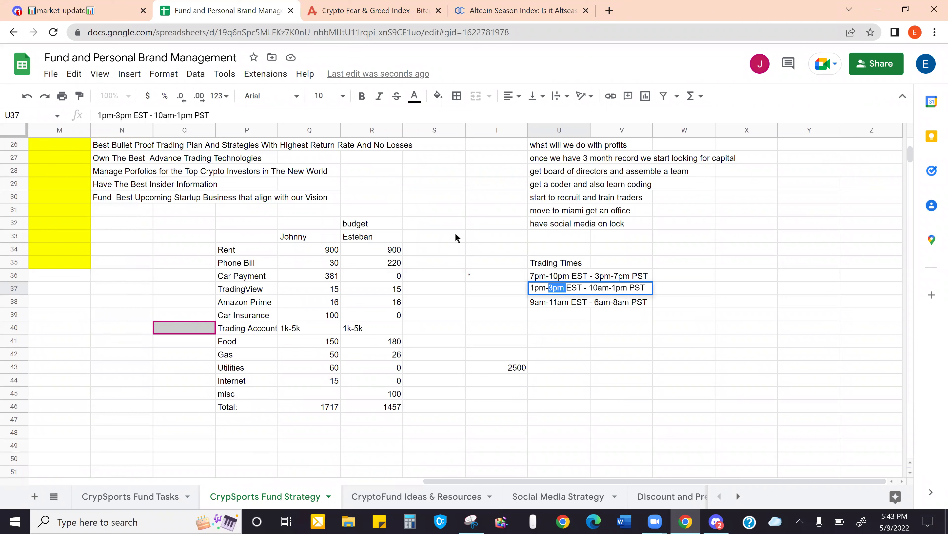
left_click(566, 305)
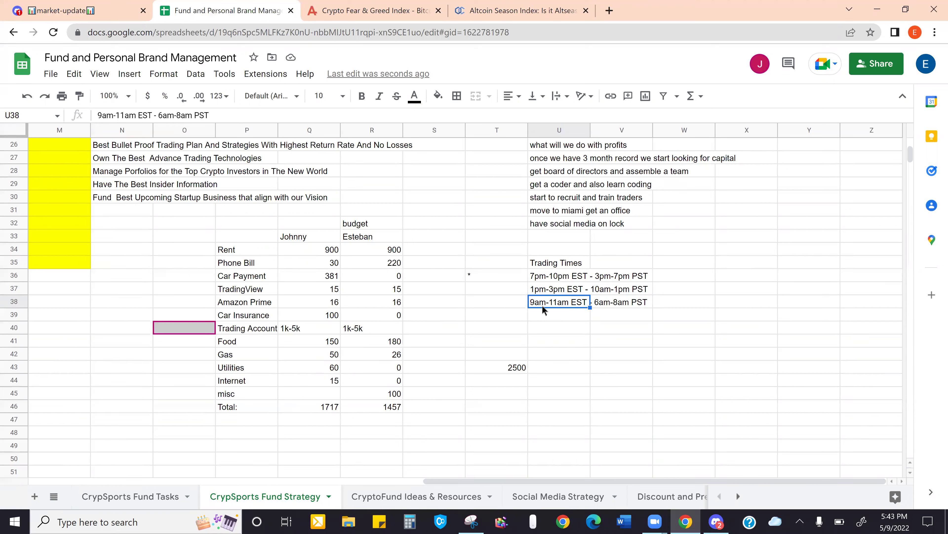
Clear the asterisk marker beside the first trading time, in cell T36
left_click(490, 275)
key("BackSpace")
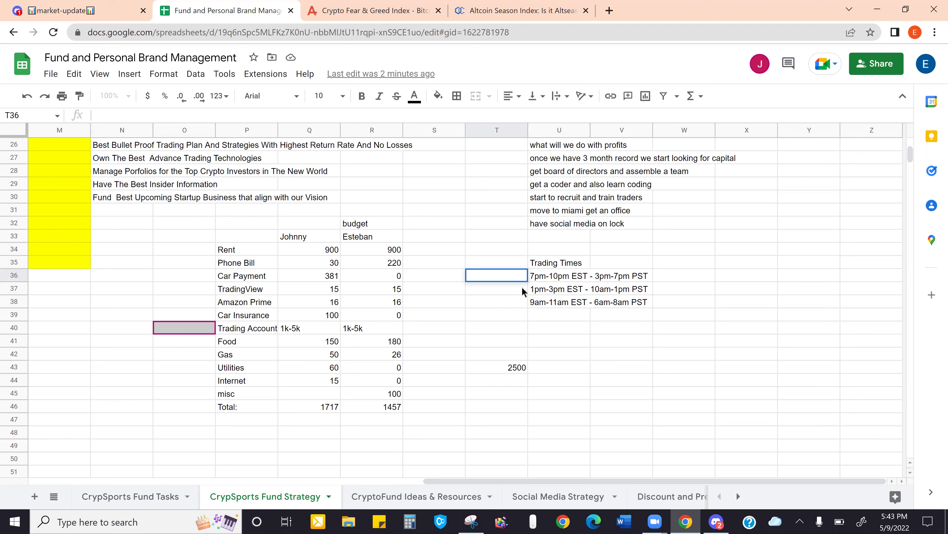
key("Return")
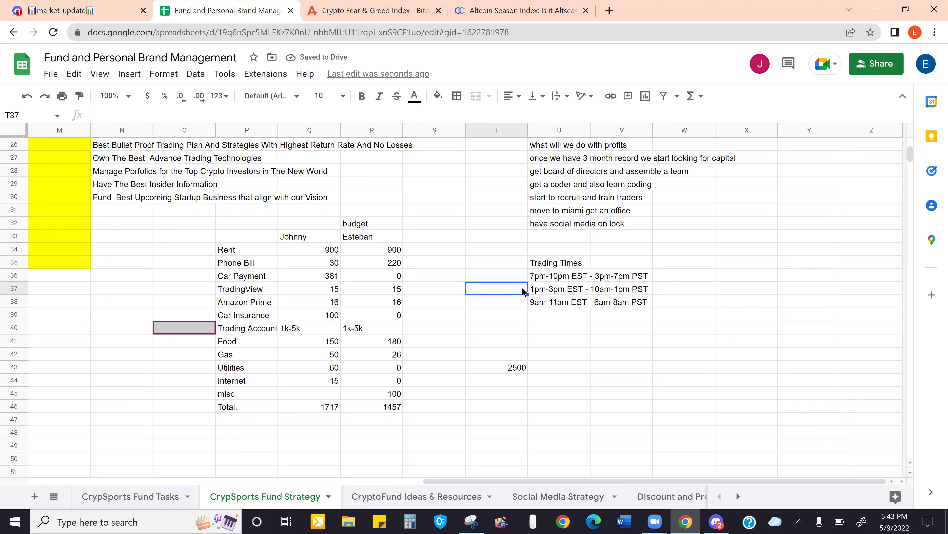
left_click(525, 303)
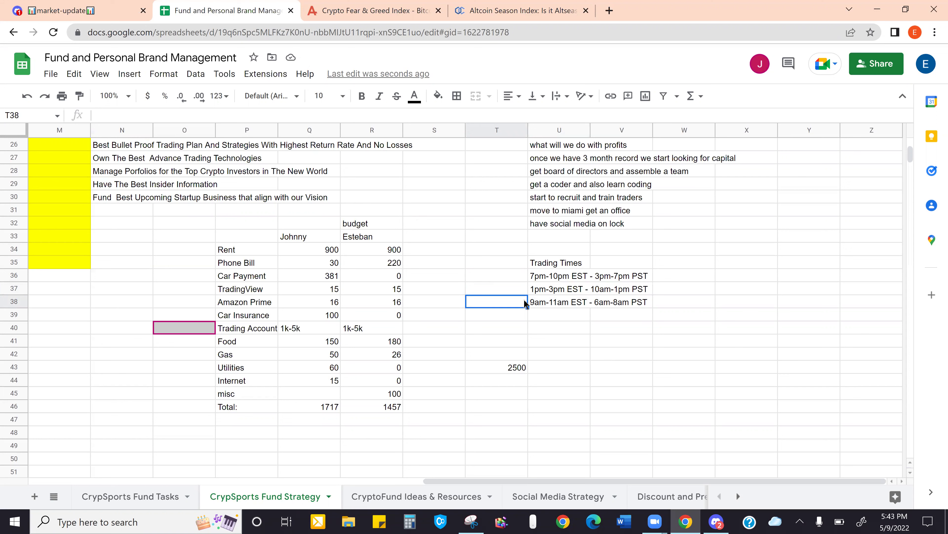
double_click(622, 301)
key("Return")
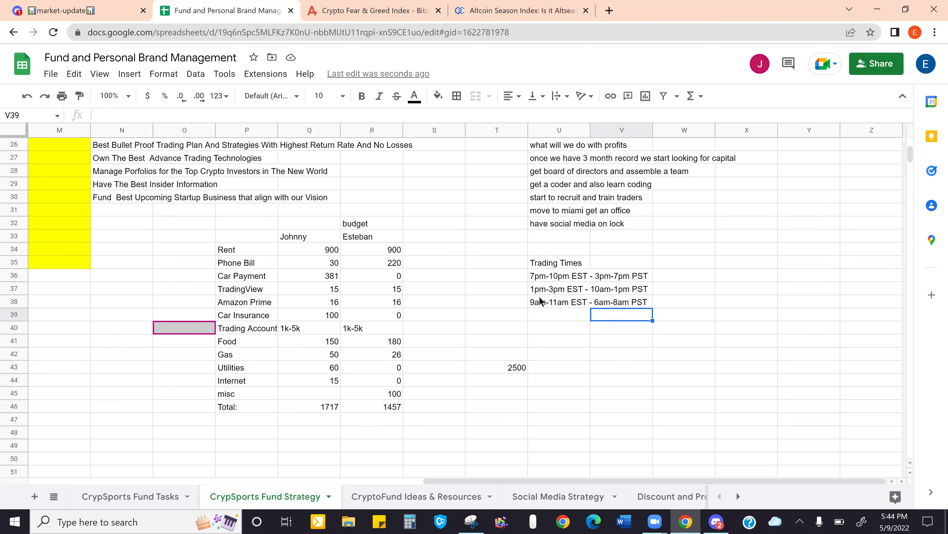
left_click(604, 304)
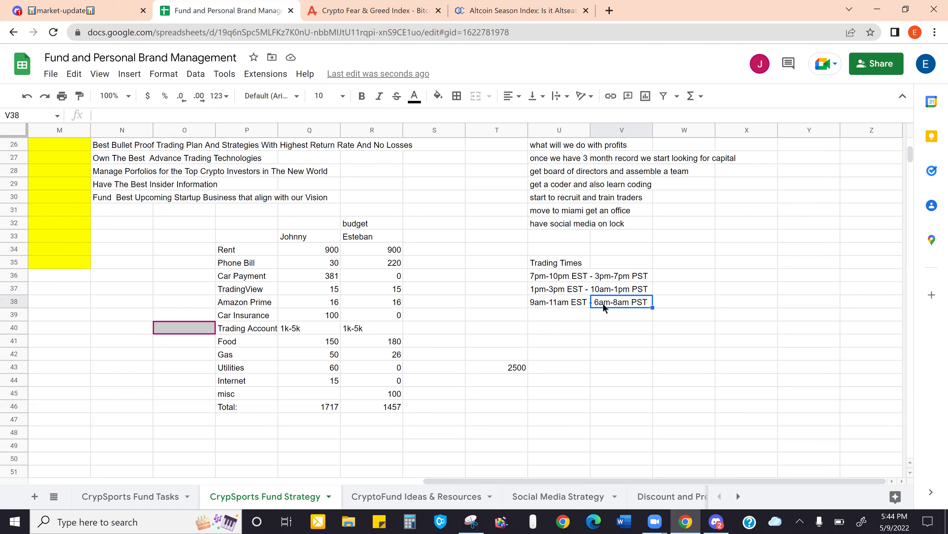
left_click(561, 304)
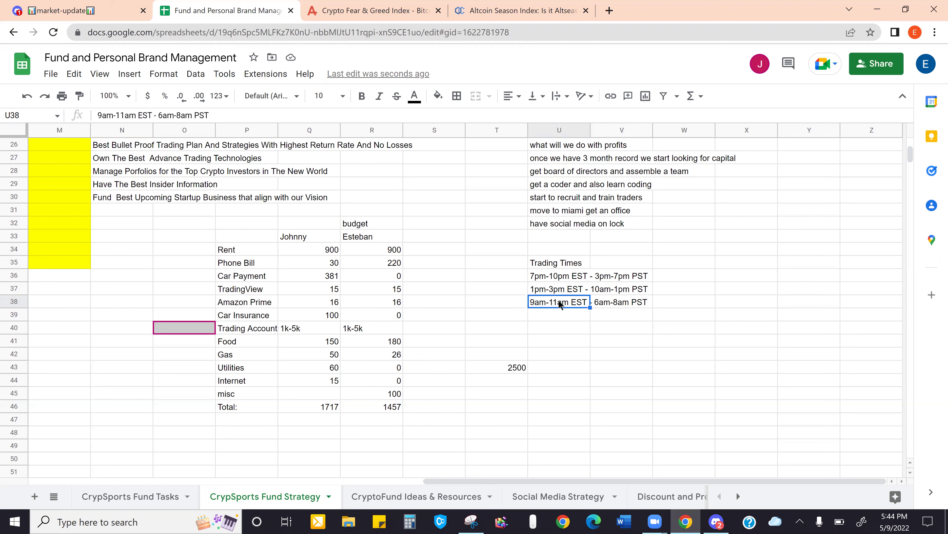
Mark the third trading time, 9am-11am EST, with "***" in the adjacent cell T38
left_click(489, 296)
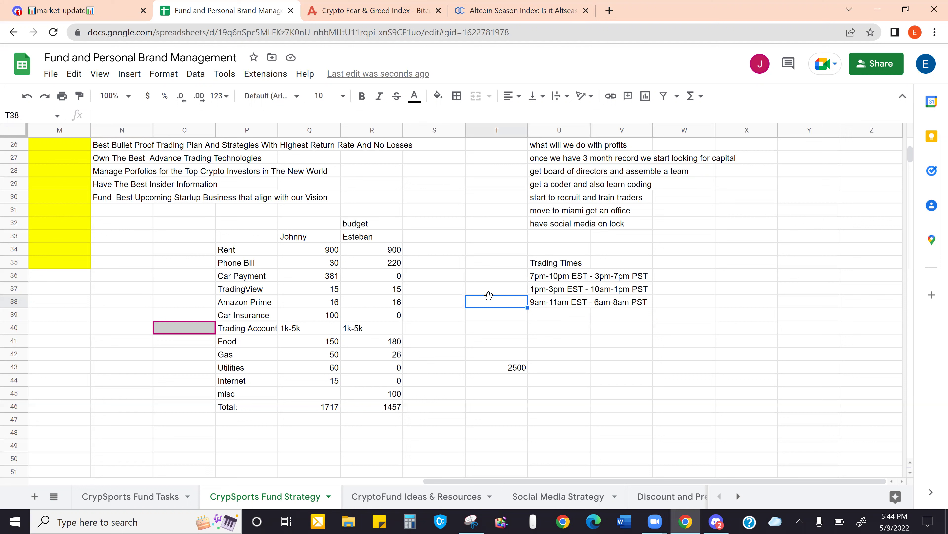
type("$")
key("BackSpace")
type("#")
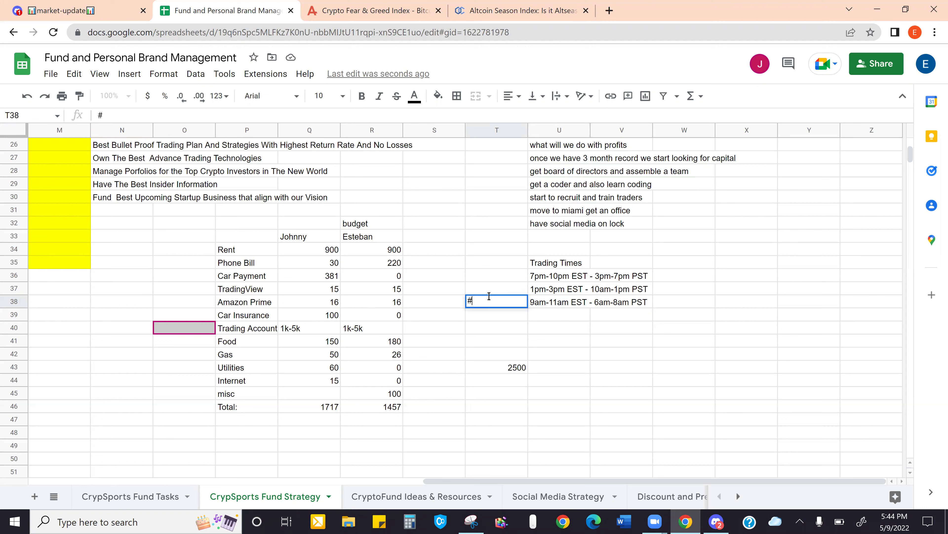
key("BackSpace")
key("Up")
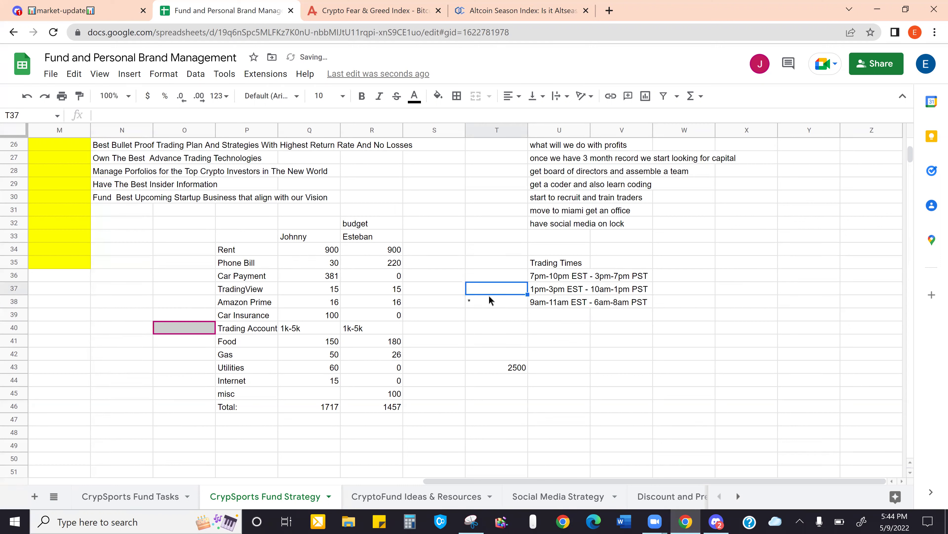
left_click(489, 301)
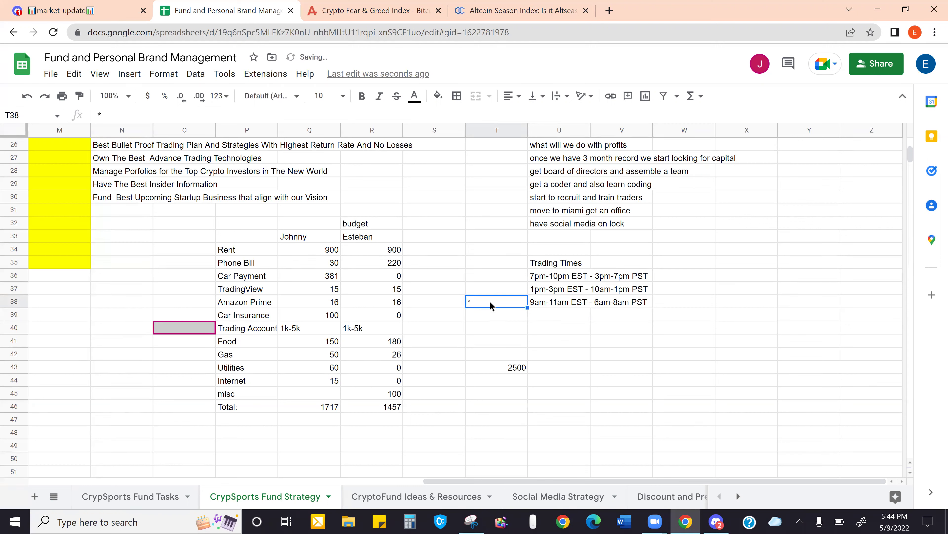
key("Delete")
type("***")
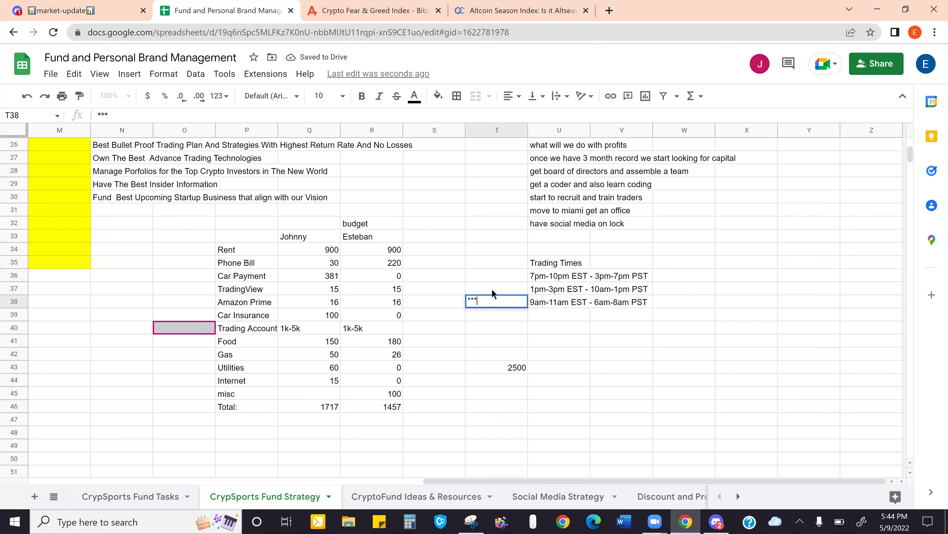
left_click(493, 291)
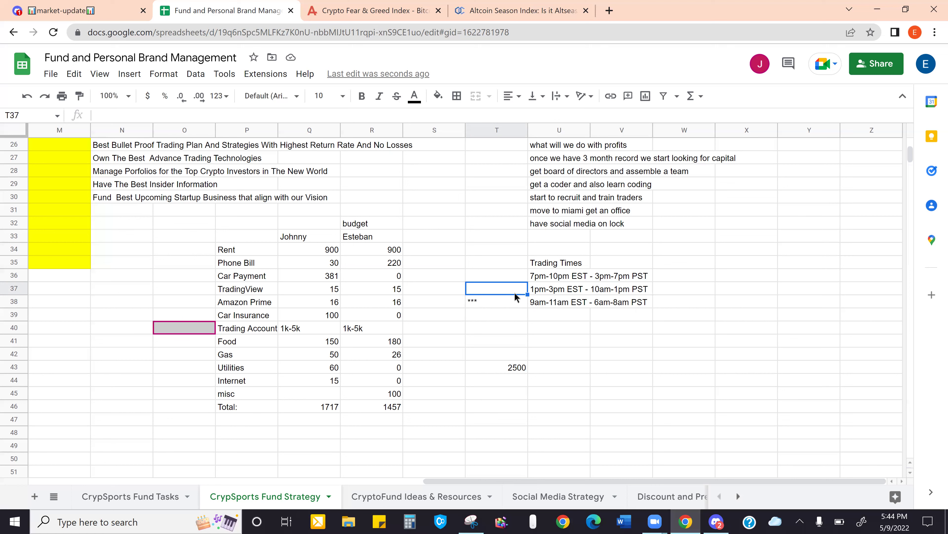
Mark the first trading time, 7pm-10pm EST, with "***" in the adjacent cell T36
left_click(516, 276)
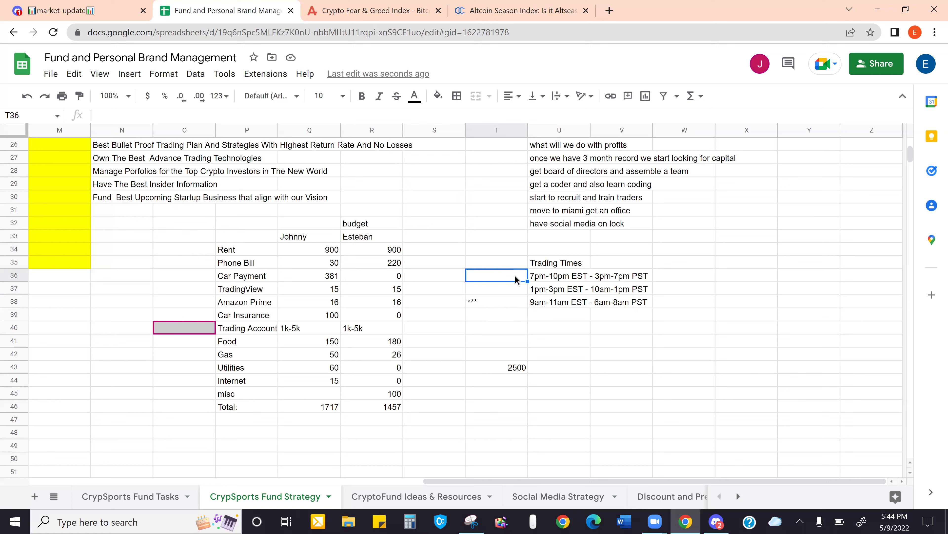
type("***")
key("Return")
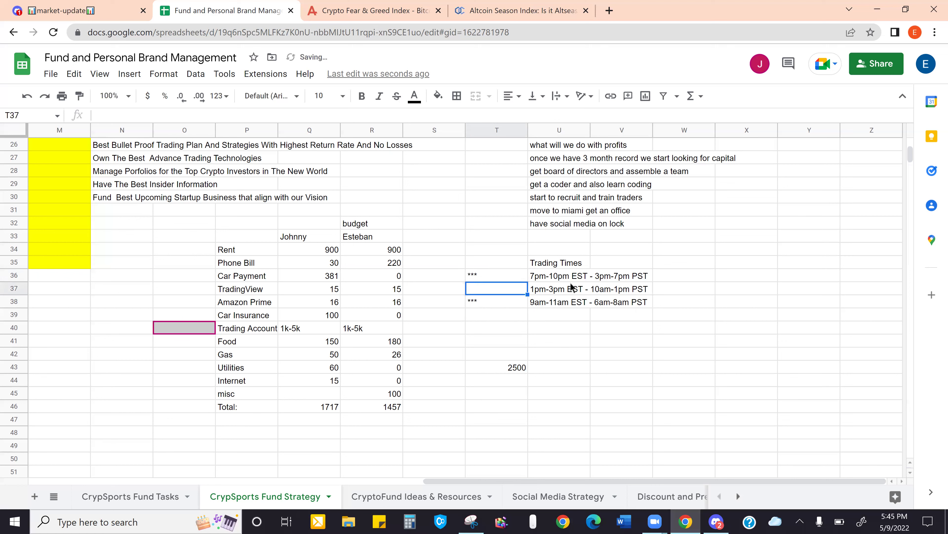
left_click(600, 281)
key("Return")
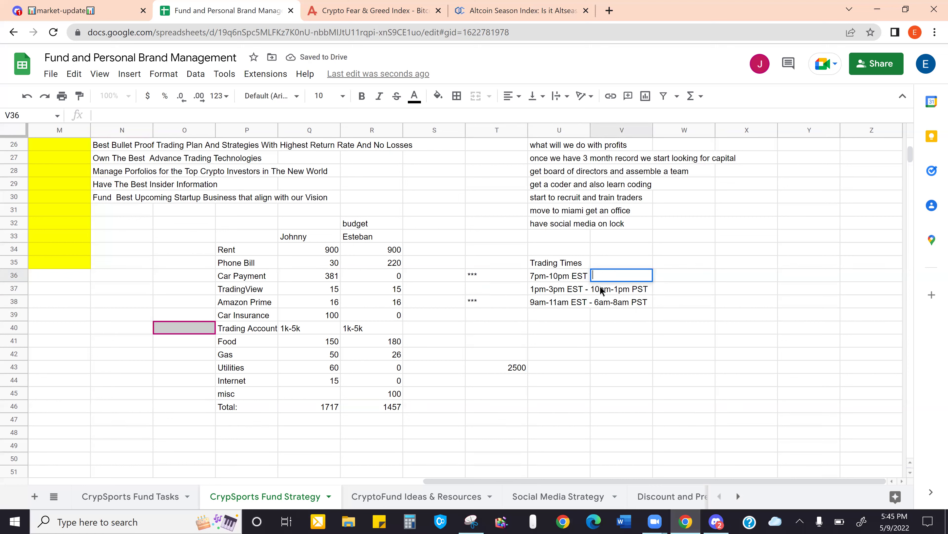
left_click(600, 286)
key("Return")
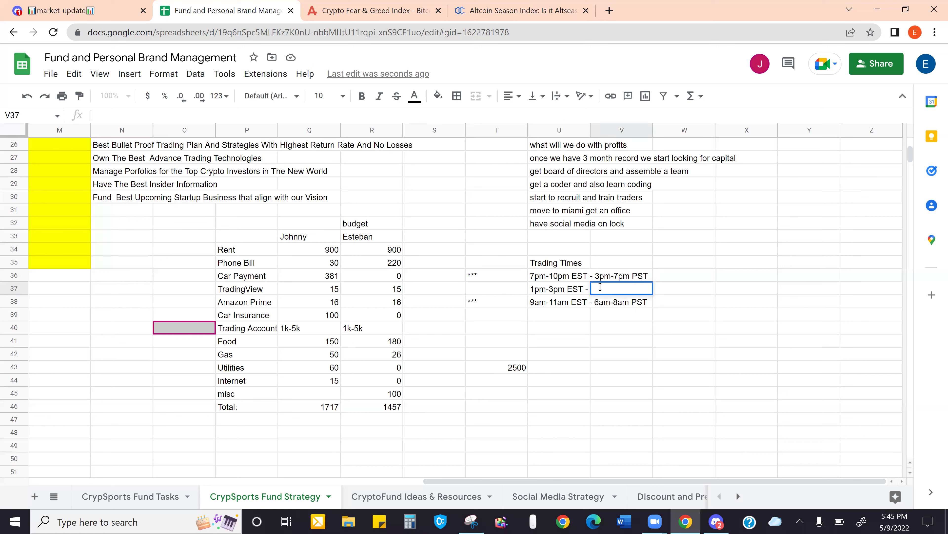
left_click(577, 301)
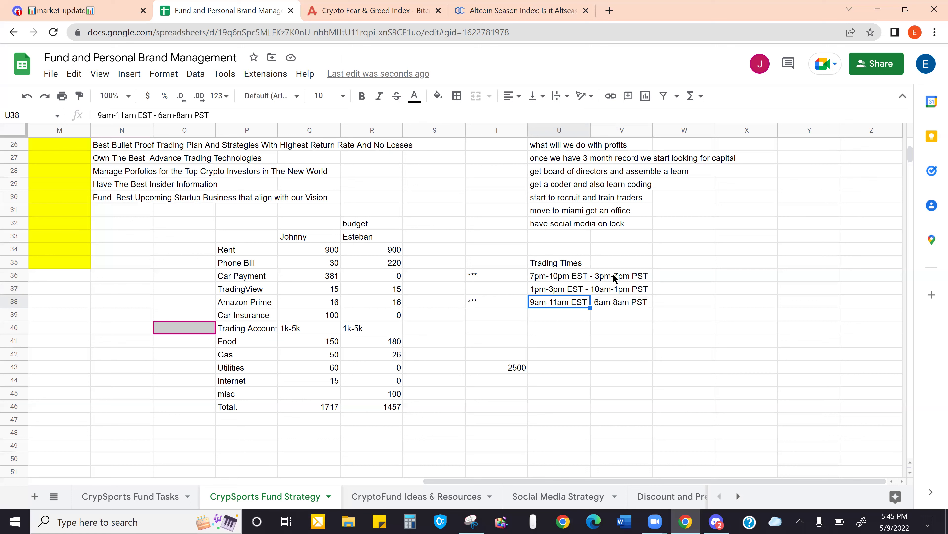
double_click(610, 289)
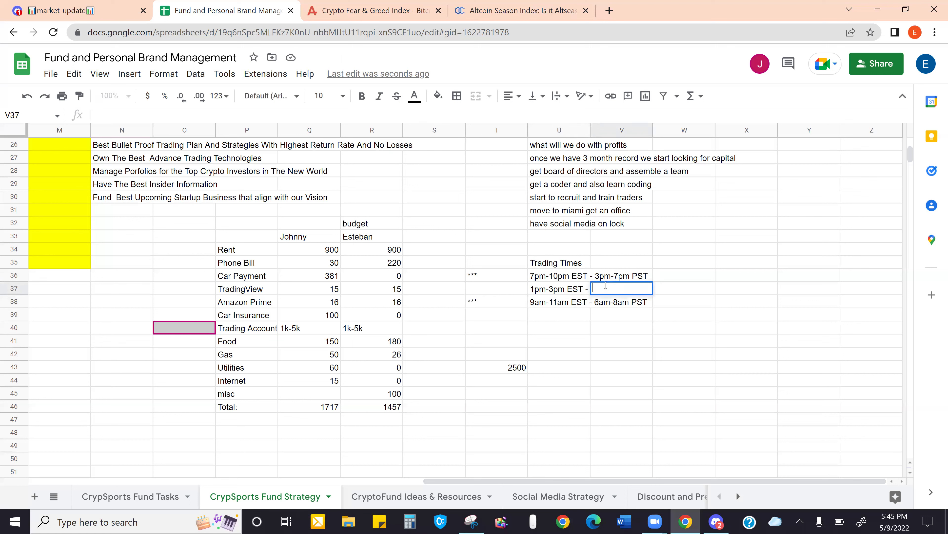
left_click(589, 299)
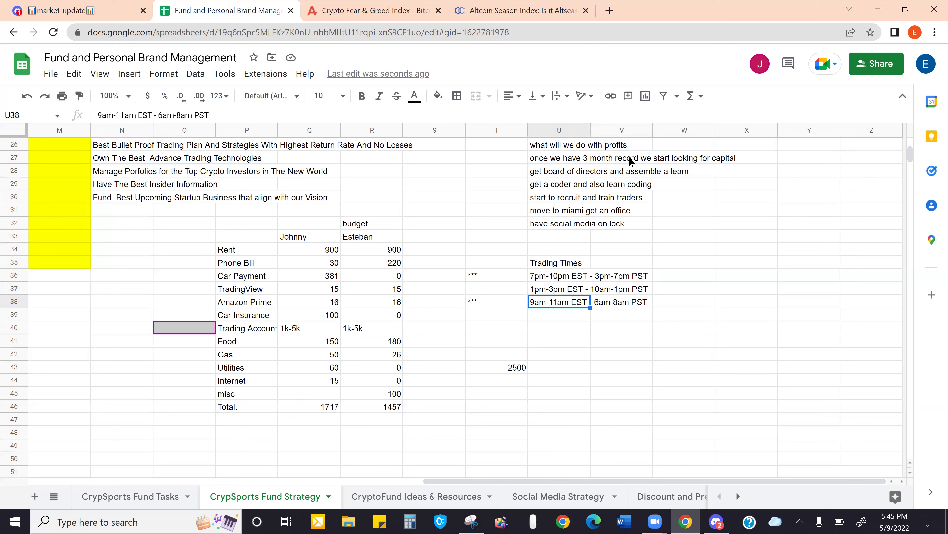
double_click(548, 276)
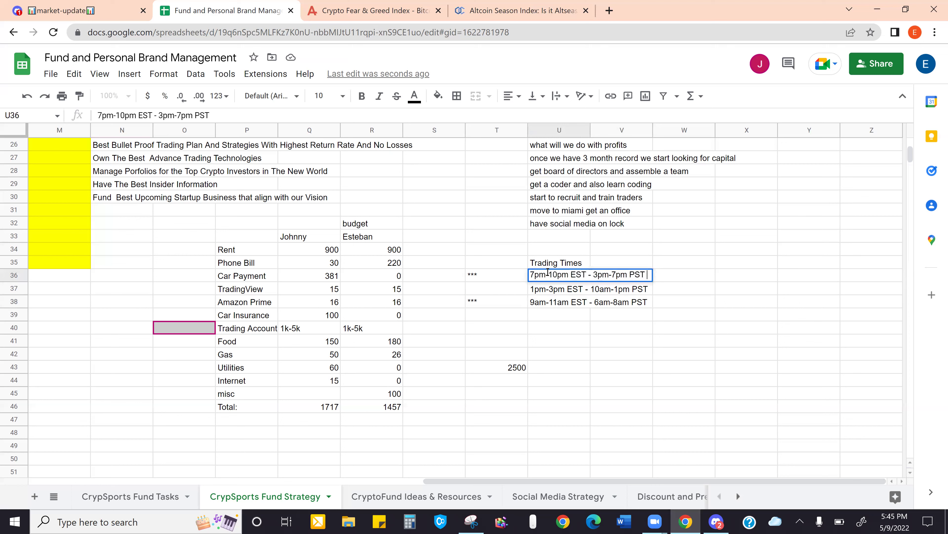
left_click(499, 276)
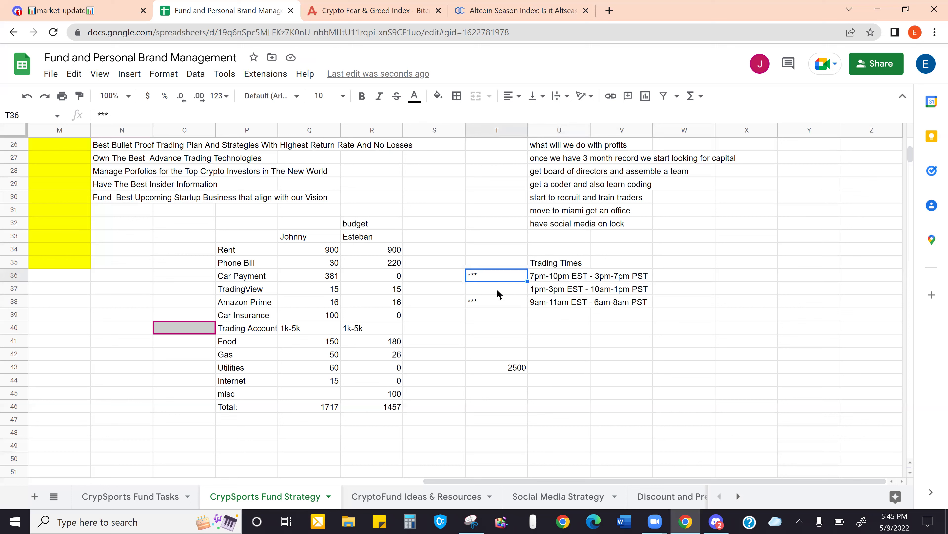
left_click(494, 303)
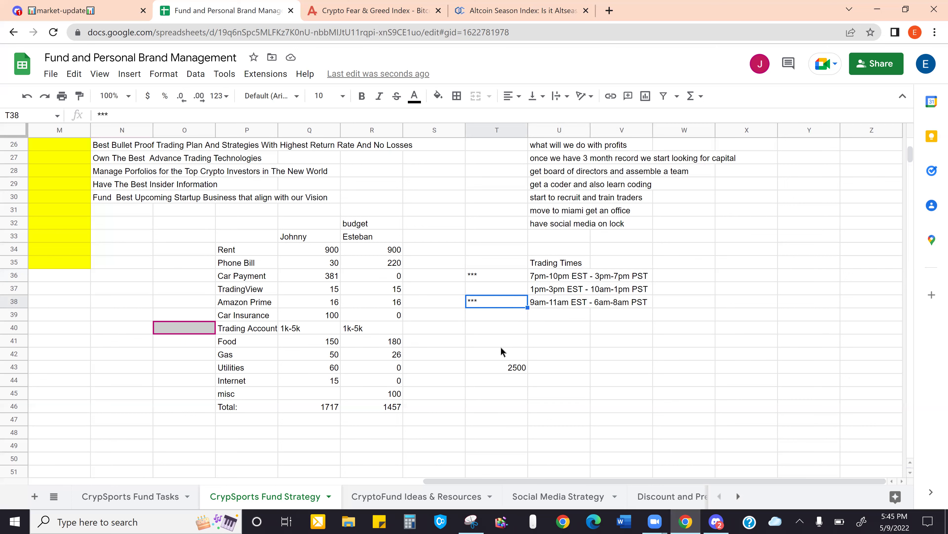
Look over the strategy sheet's trade rules, fund vision and action-step notes, returning to the Trading Times list
scroll(505, 346, "left", 10)
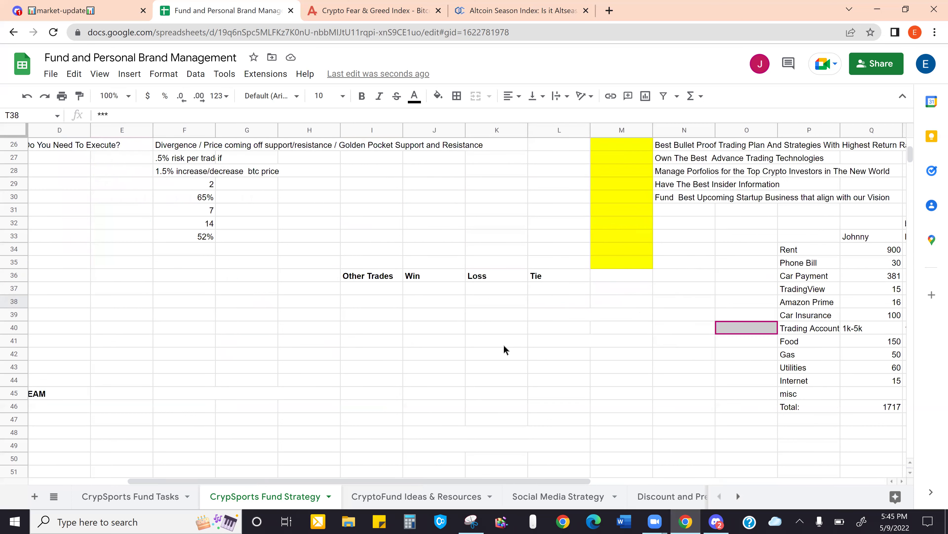
scroll(504, 349, "up", 7)
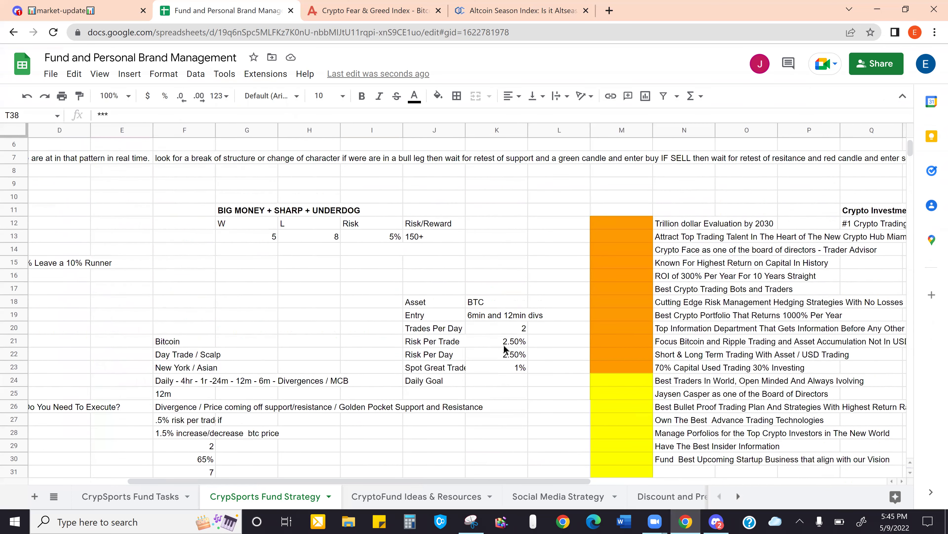
scroll(504, 348, "up", 2)
scroll(504, 347, "right", 10)
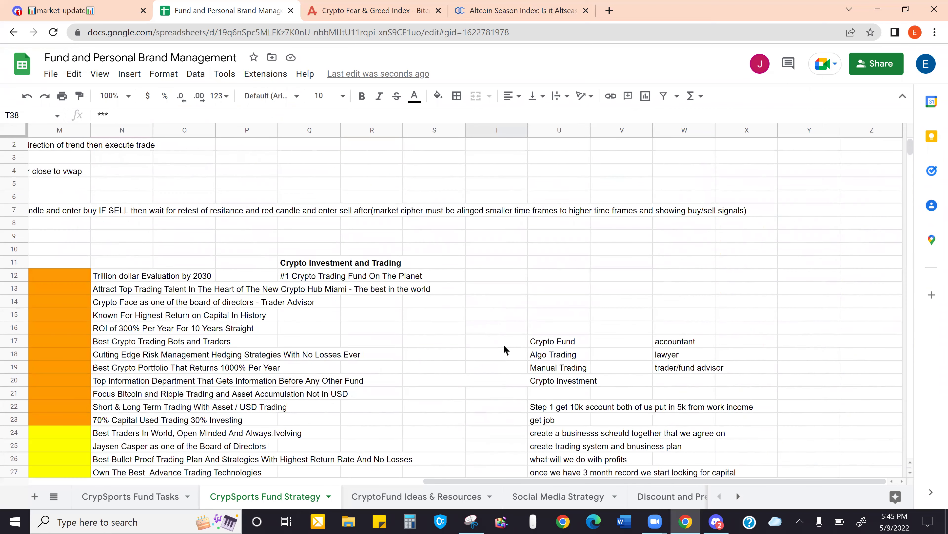
scroll(441, 349, "down", 4)
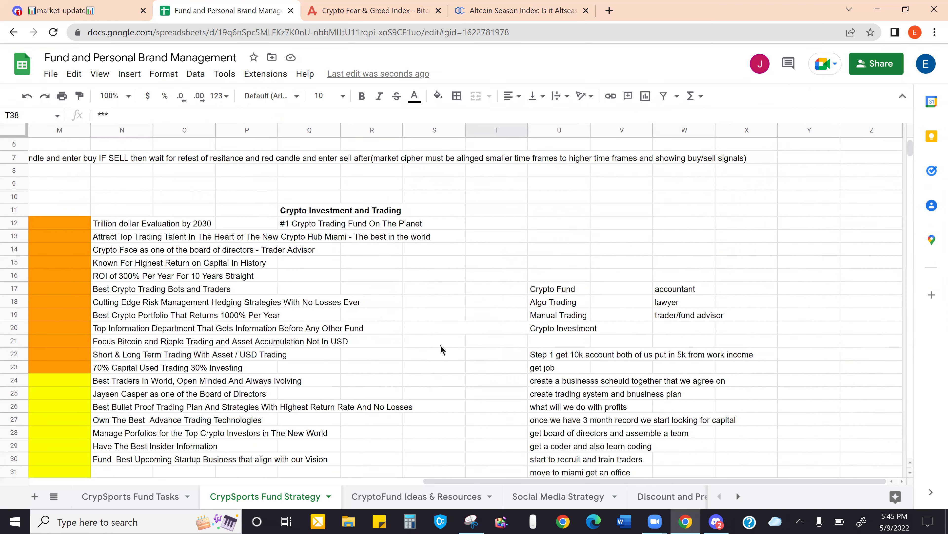
scroll(440, 347, "down", 3)
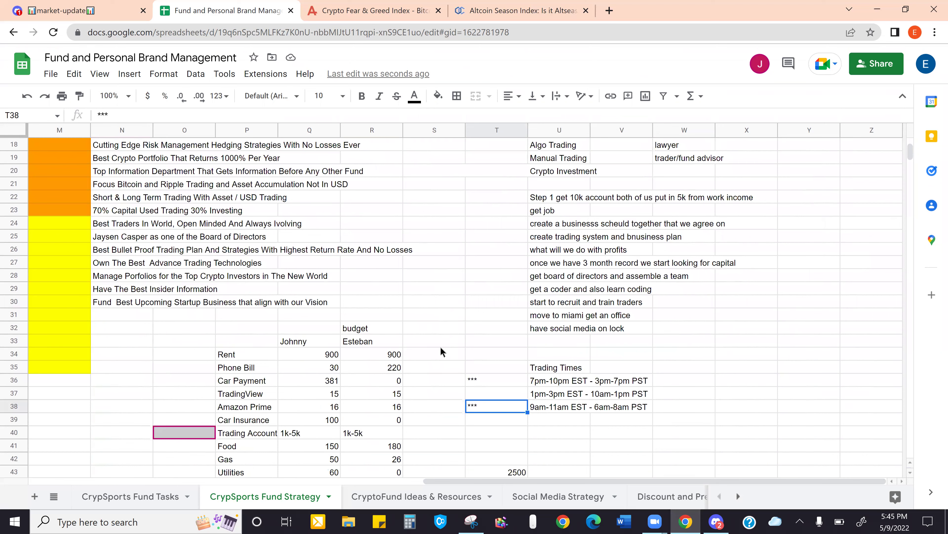
left_click(462, 388)
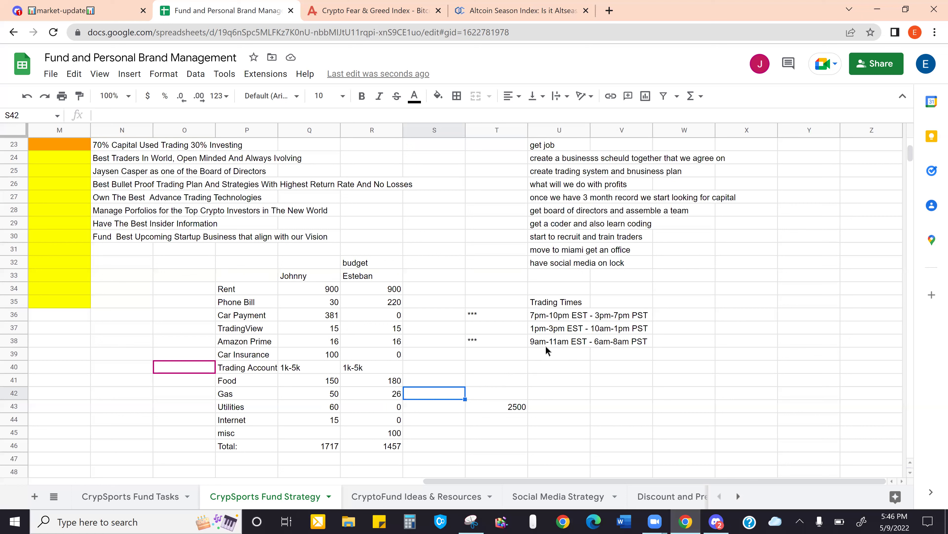
Add the note "both confirm entries" in cell U40, below the Trading Times list
left_click(542, 358)
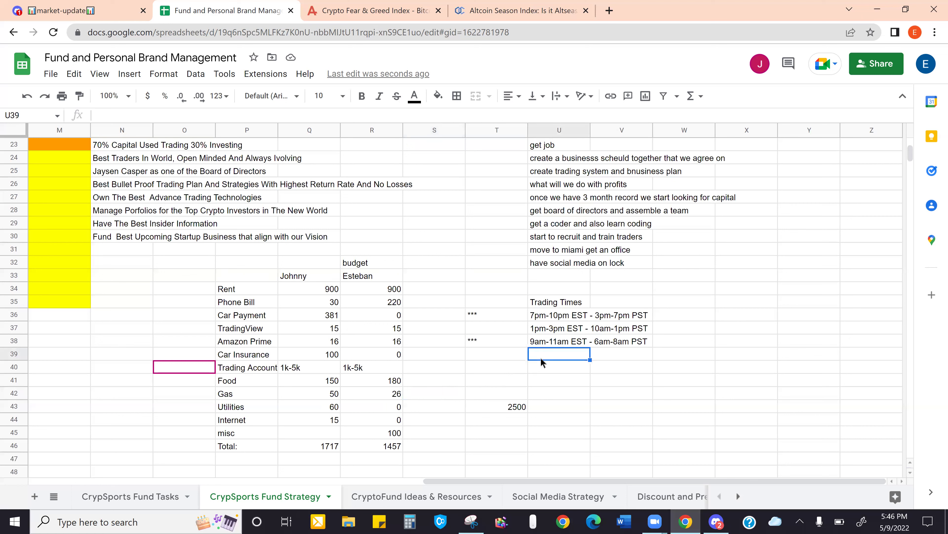
key("Down")
type("bot")
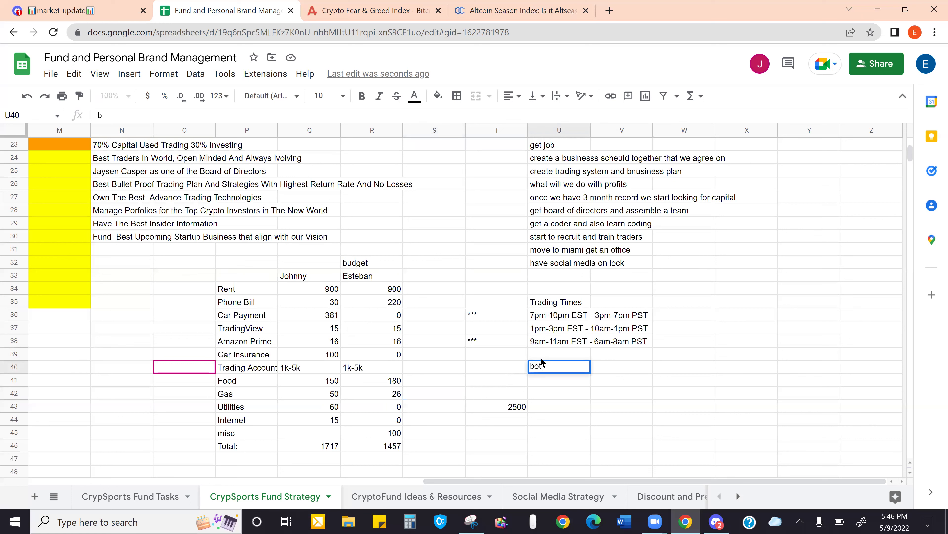
type("h confirm")
key("BackSpace")
key("BackSpace")
key("BackSpace")
type("firm entries")
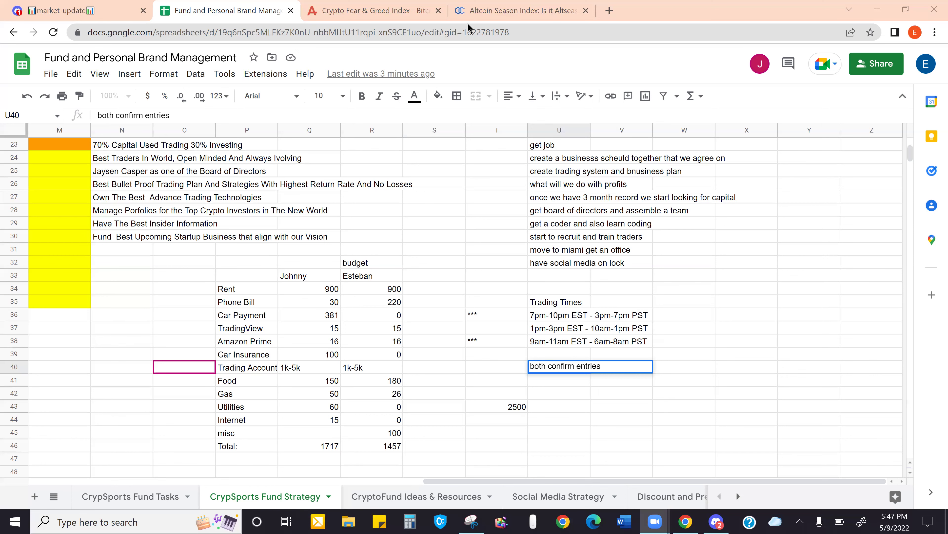
Switch to Discord and send the message "great bro ill send zoom" in the channel-owners channel
left_click(519, 10)
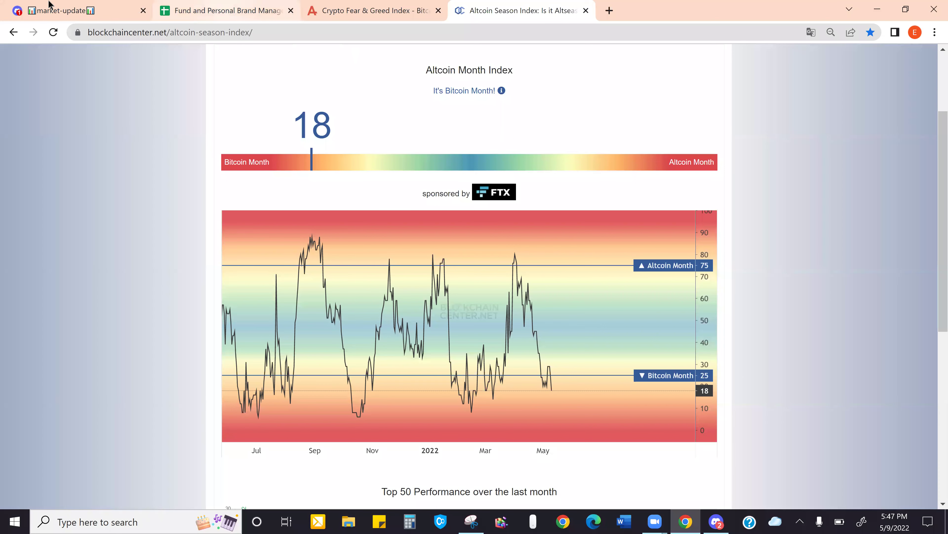
left_click(58, 10)
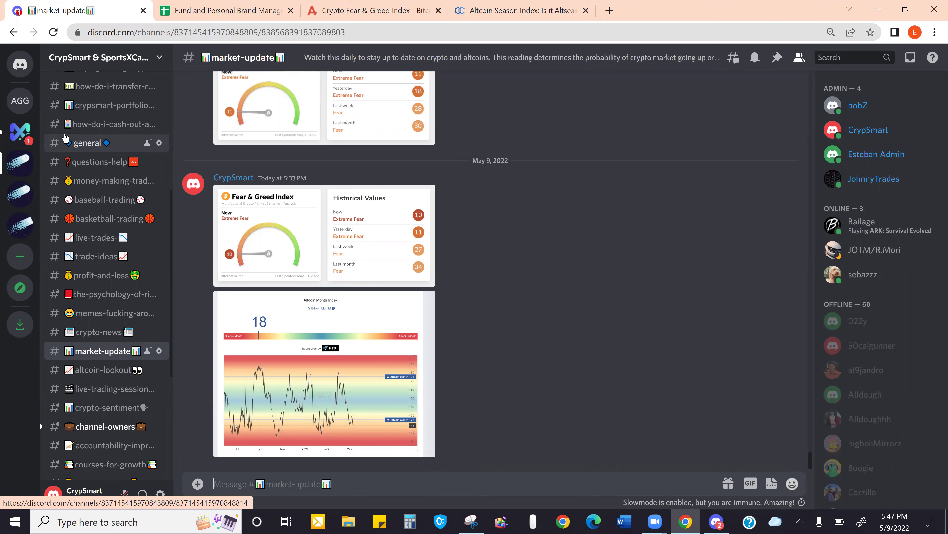
scroll(87, 312, "down", 1)
scroll(86, 313, "down", 1)
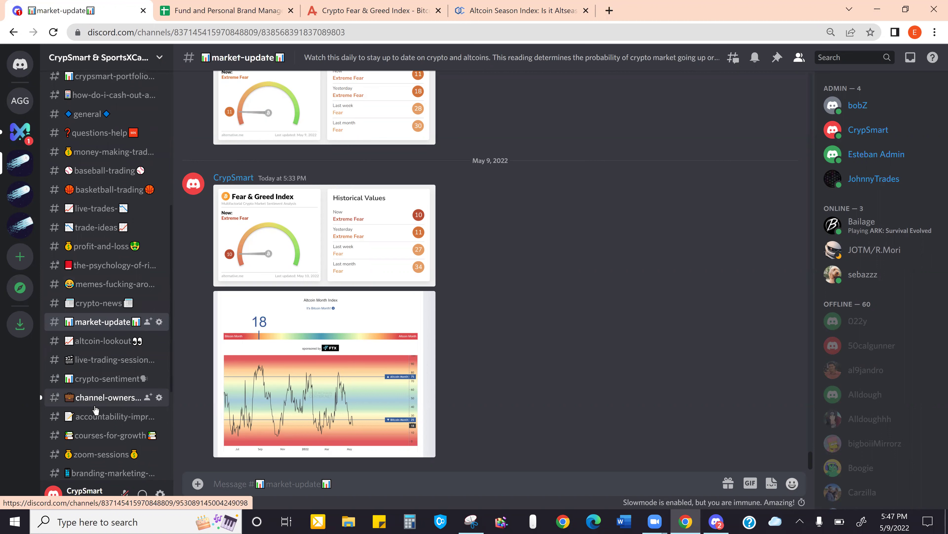
left_click(94, 406)
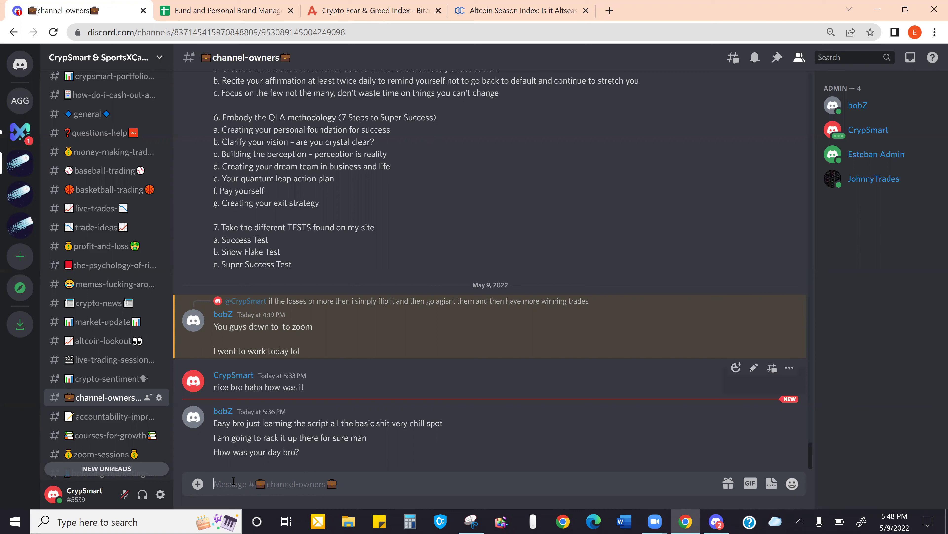
type("great bro ill send zoom")
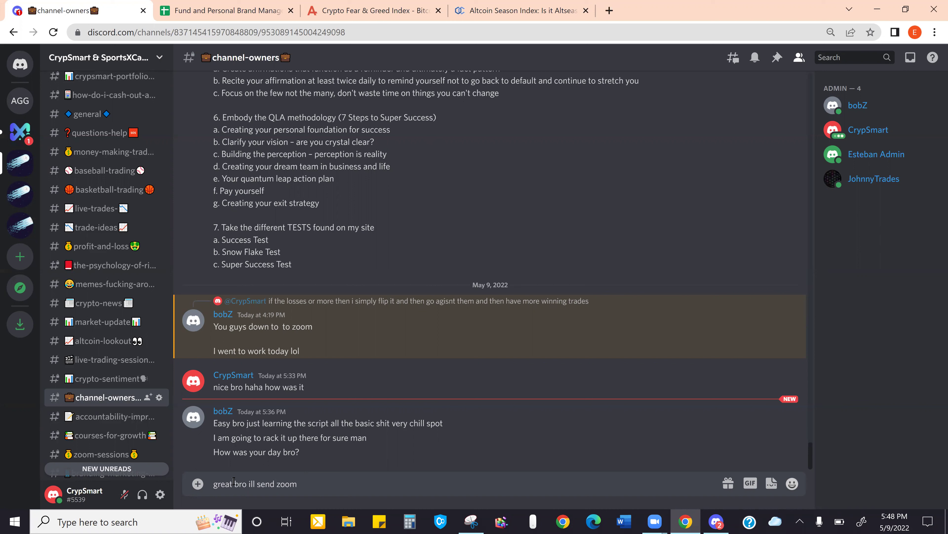
key("Return")
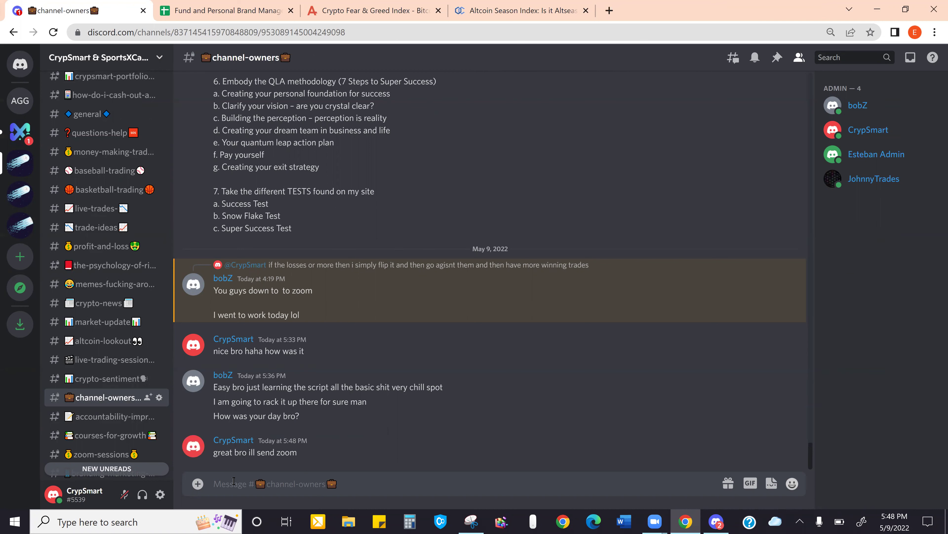